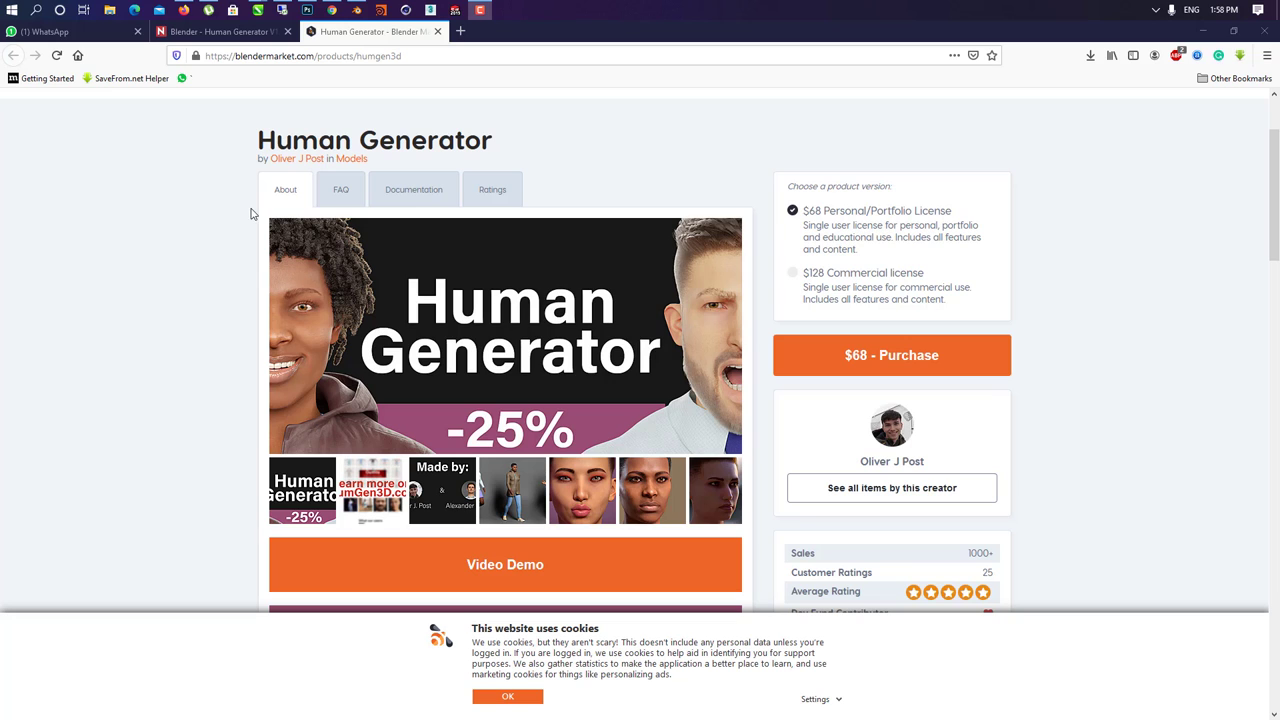
- Review the Human Generator product page on BlenderMarket and the Human Generator V1.0 post on NullPk
{"action": "scroll", "coordinate": [310, 244], "scroll_direction": "up", "scroll_amount": 2}
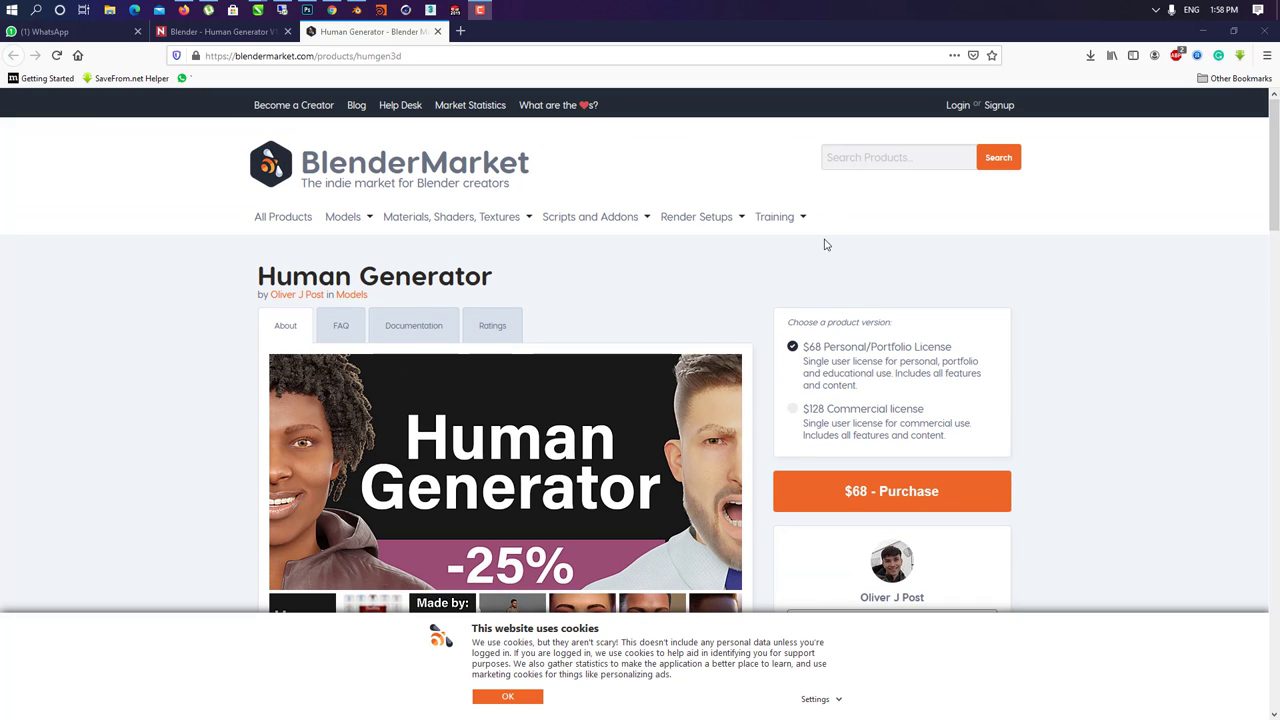
{"action": "mouse_move", "coordinate": [518, 218]}
{"action": "scroll", "coordinate": [725, 272], "scroll_direction": "down", "scroll_amount": 3}
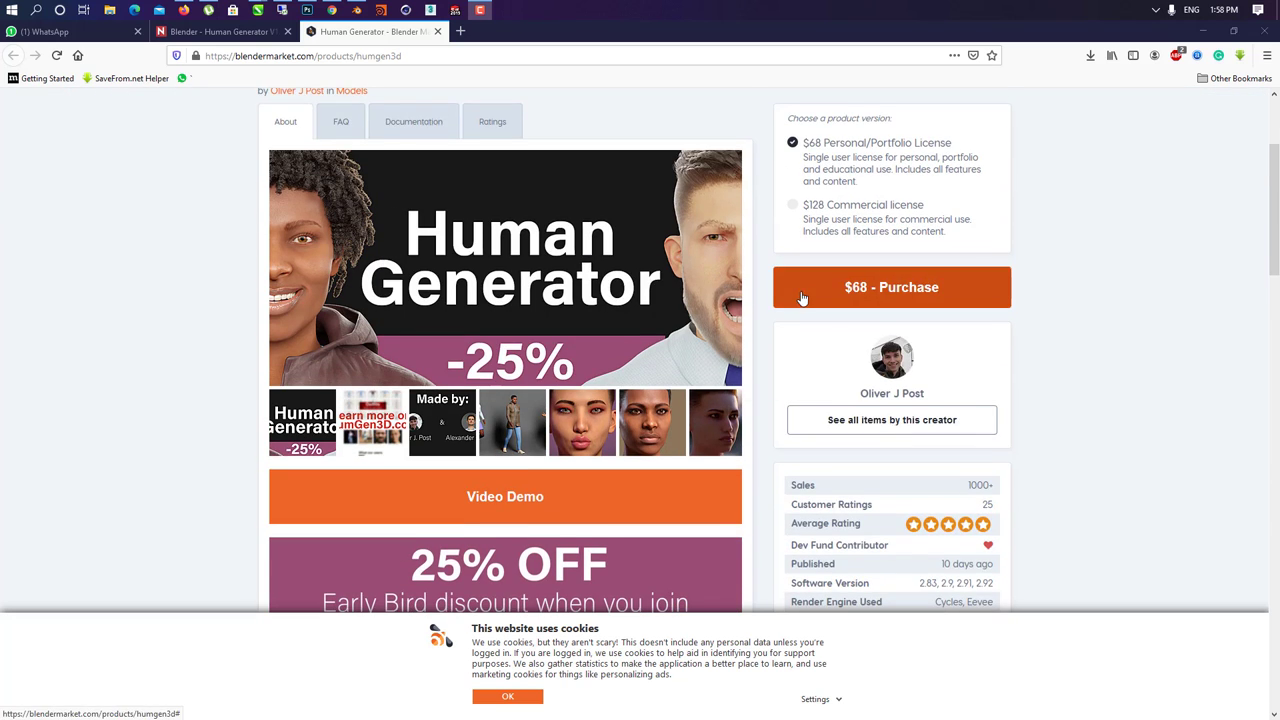
{"action": "scroll", "coordinate": [722, 270], "scroll_direction": "down", "scroll_amount": 1}
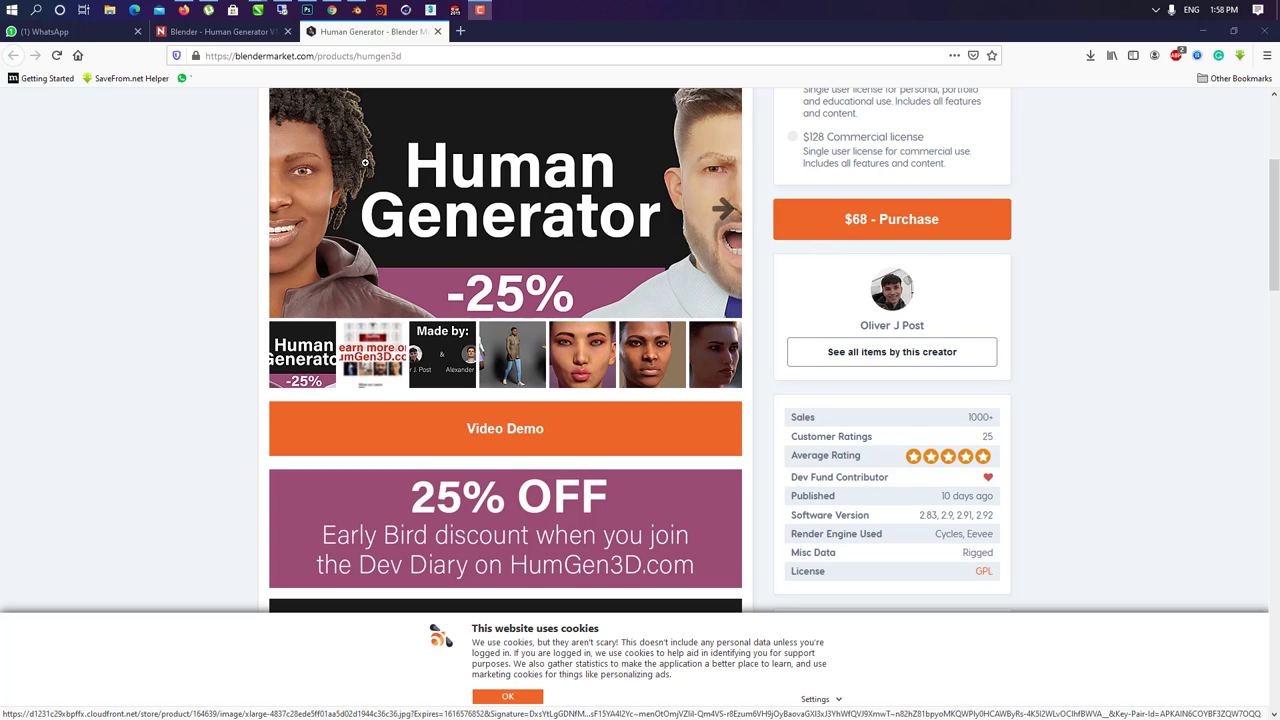
{"action": "key", "text": "ctrl+Page_Up"}
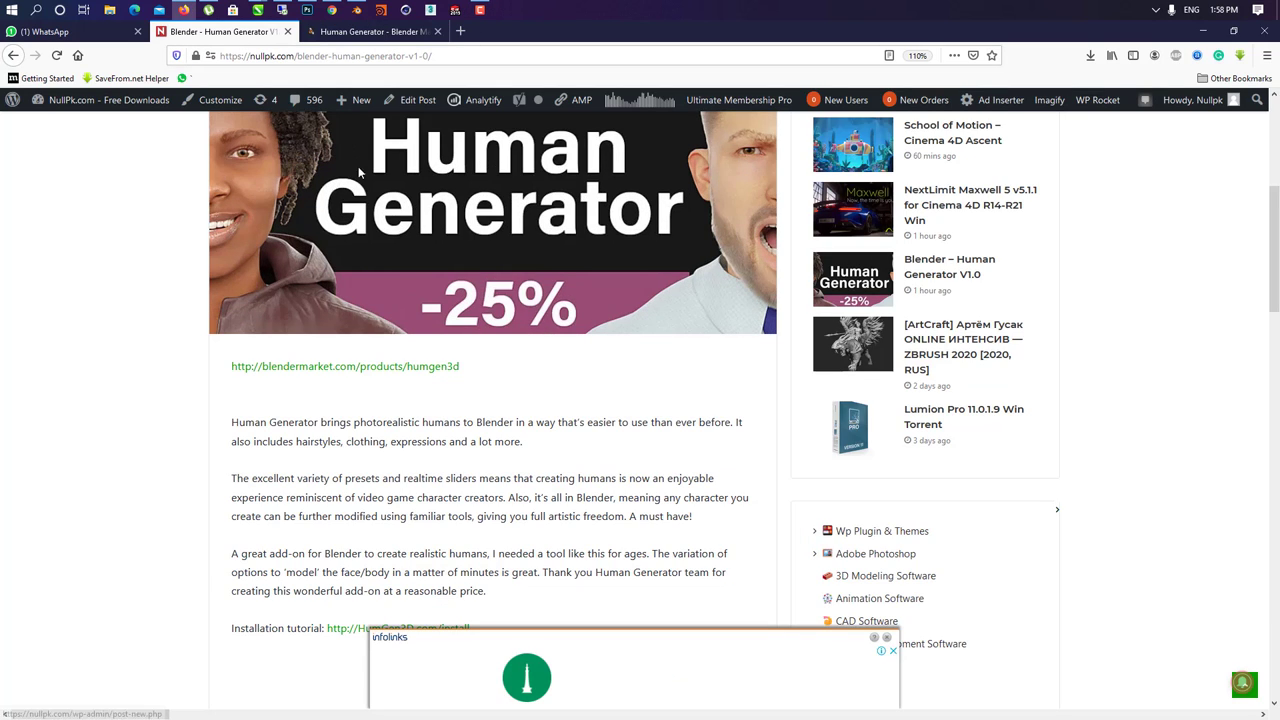
{"action": "scroll", "coordinate": [378, 220], "scroll_direction": "up", "scroll_amount": 4}
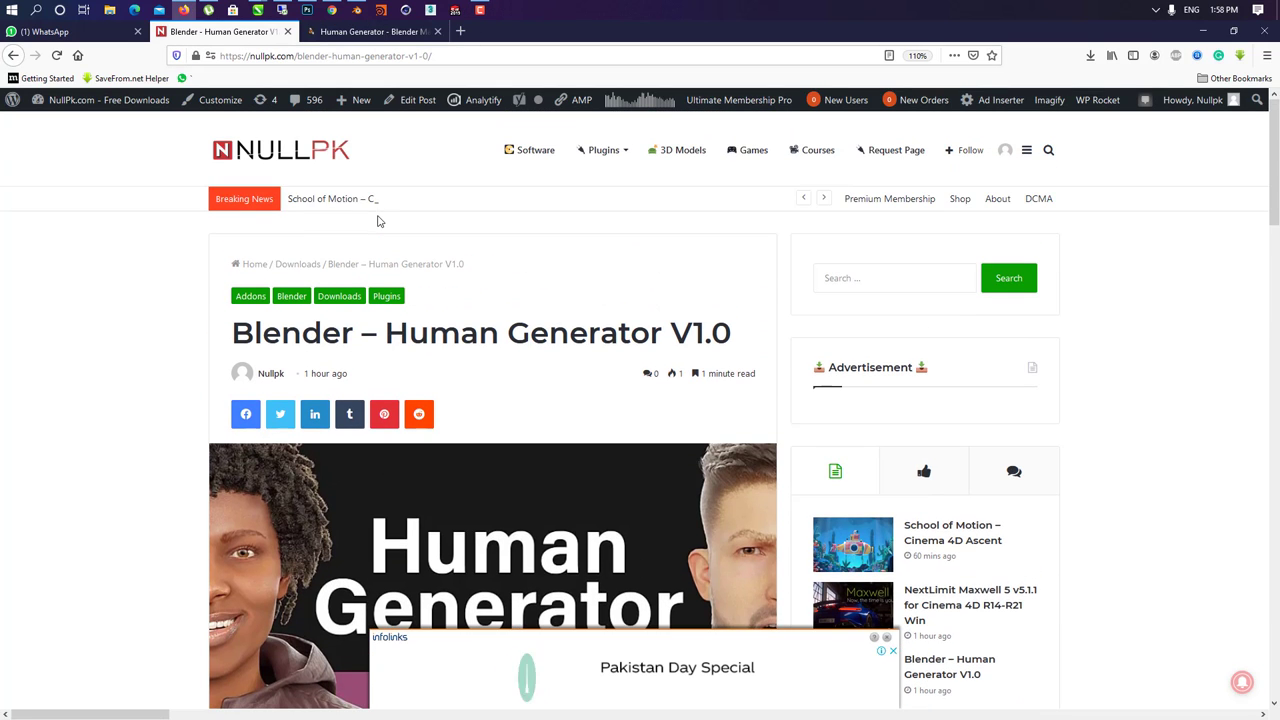
{"action": "scroll", "coordinate": [378, 220], "scroll_direction": "down", "scroll_amount": 3}
{"action": "left_click", "coordinate": [365, 32]}
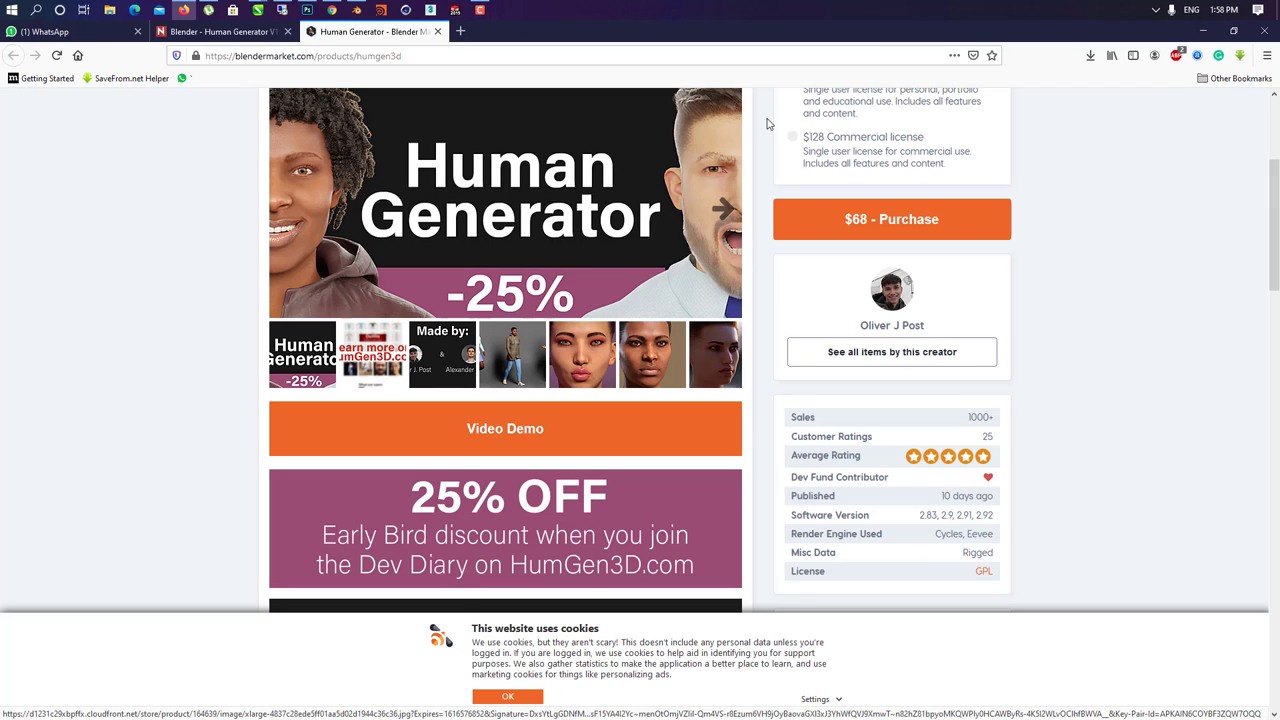
- Switch to Blender, delete the default cube and bring up the HumGen add-on's settings
{"action": "left_click", "coordinate": [358, 11]}
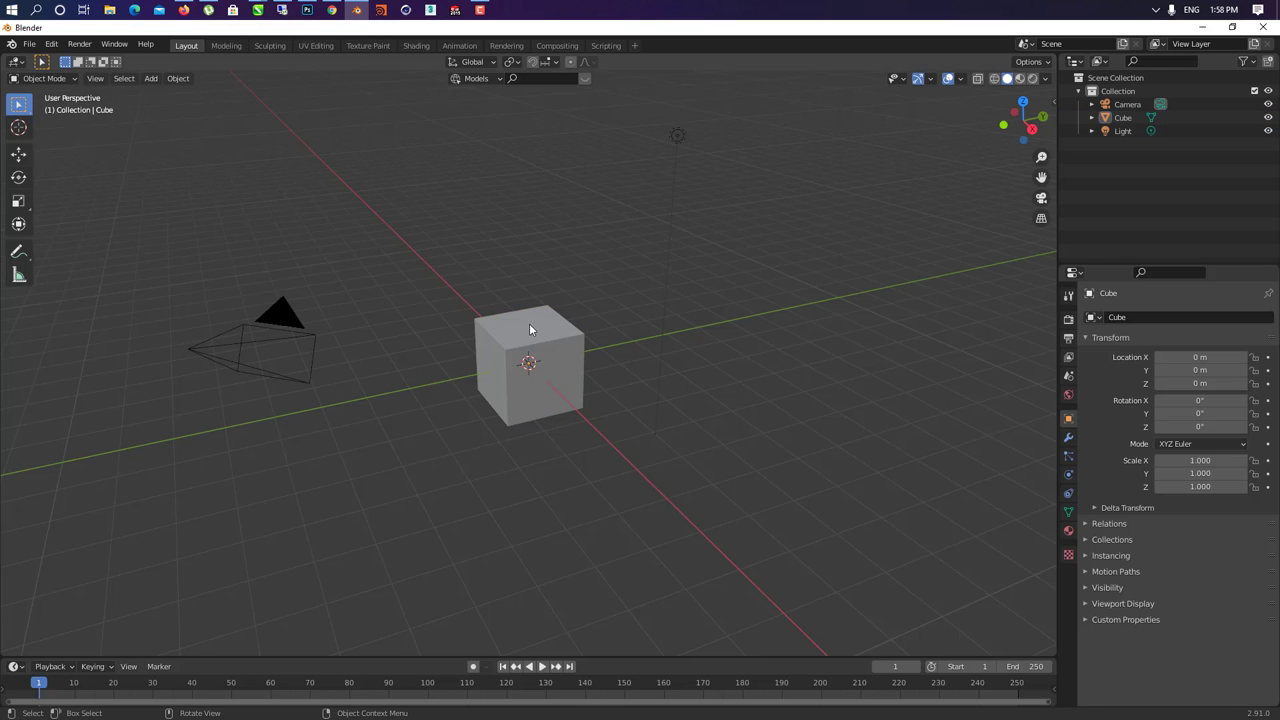
{"action": "key", "text": "Delete"}
{"action": "left_click", "coordinate": [1055, 104]}
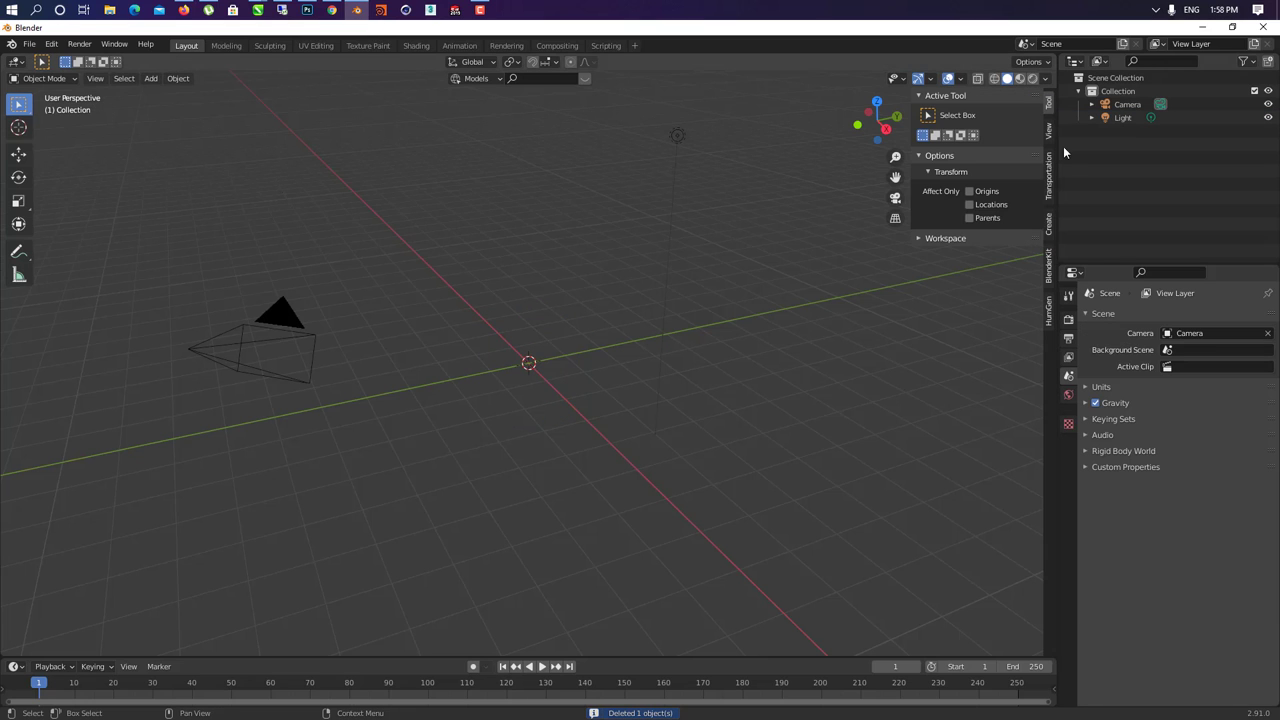
{"action": "left_click", "coordinate": [1049, 305]}
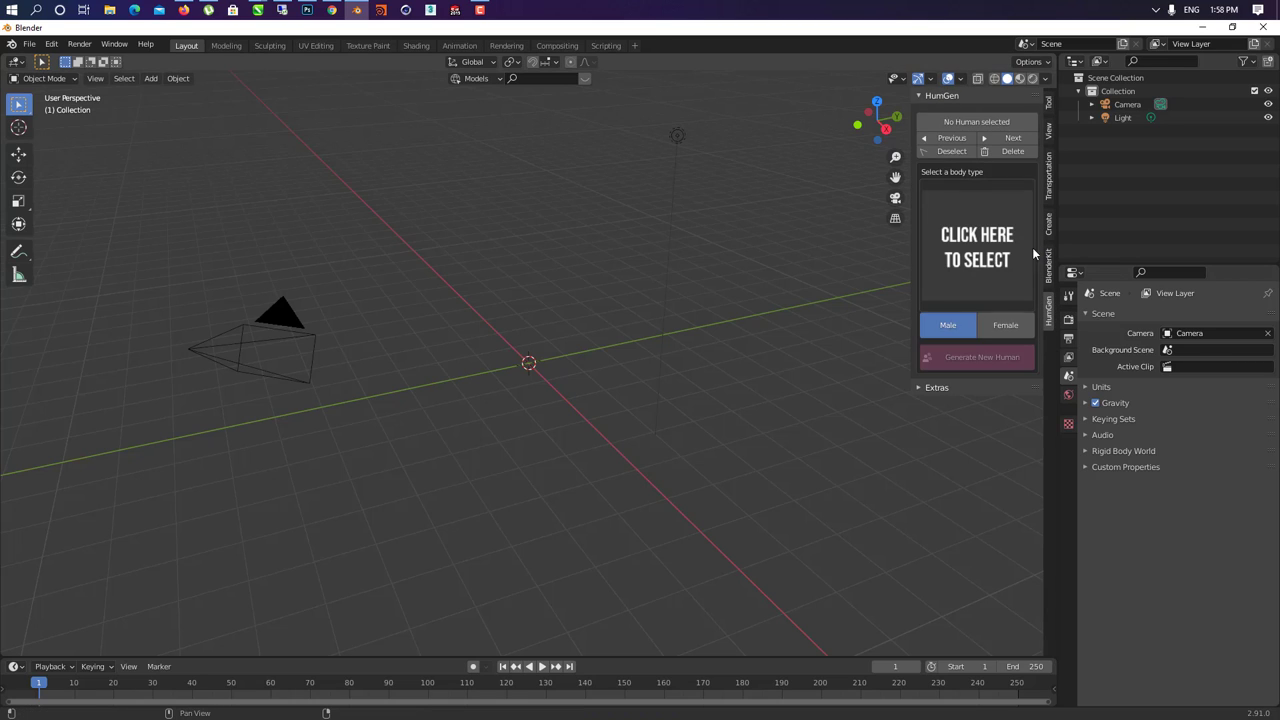
- Generate a new male human from the Caucasian body type
{"action": "left_click", "coordinate": [966, 230]}
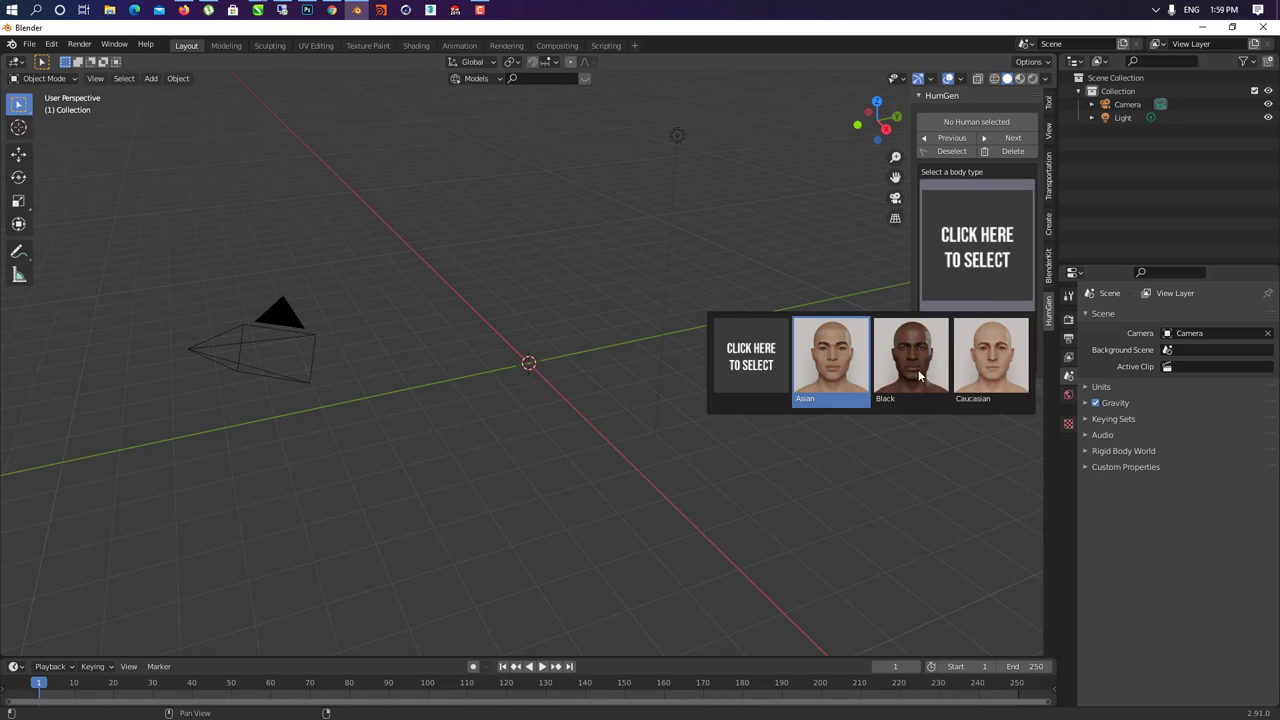
{"action": "left_click", "coordinate": [998, 362]}
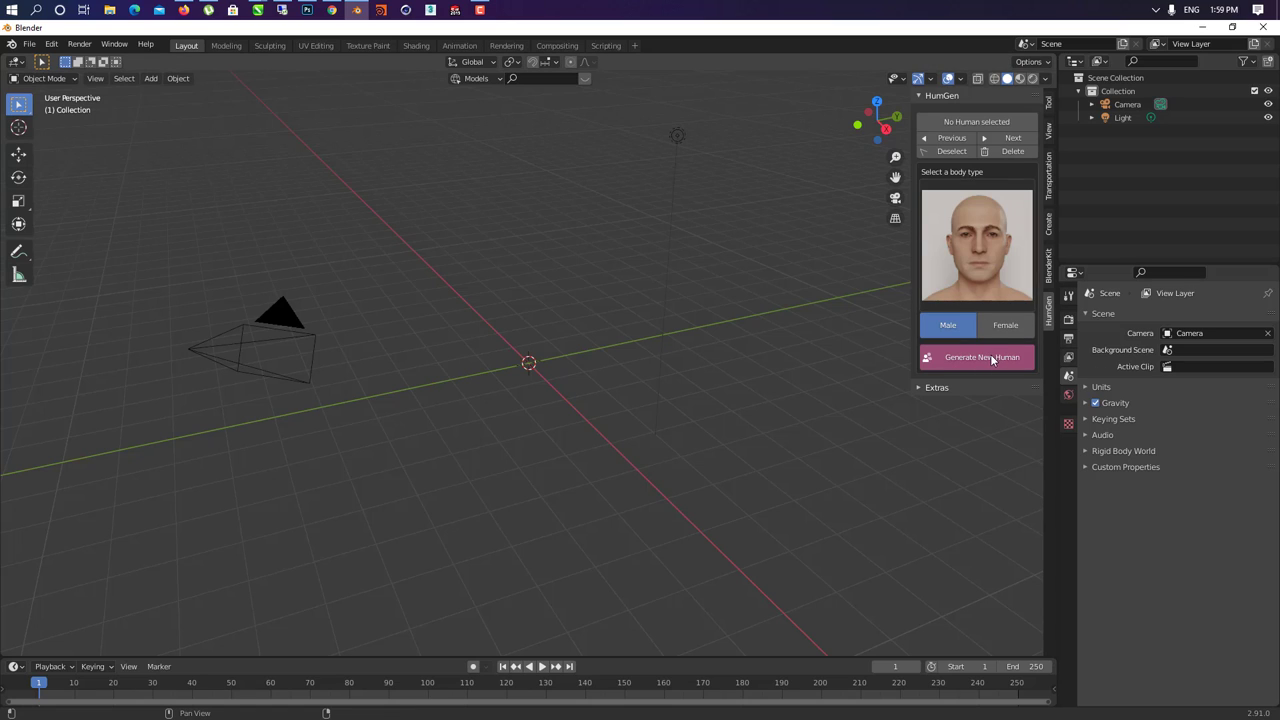
{"action": "left_click", "coordinate": [959, 366]}
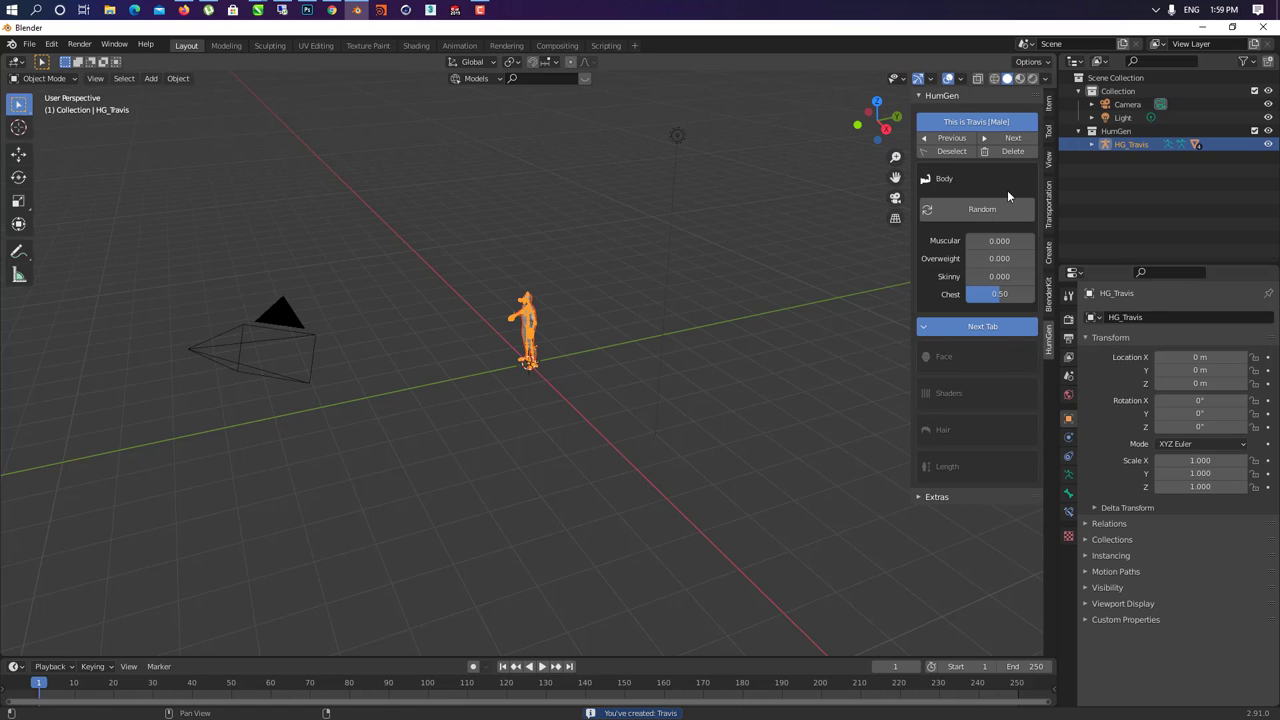
- Examine the generated human from the front, from the full figure to a close view of head and torso
{"action": "key", "text": "s"}
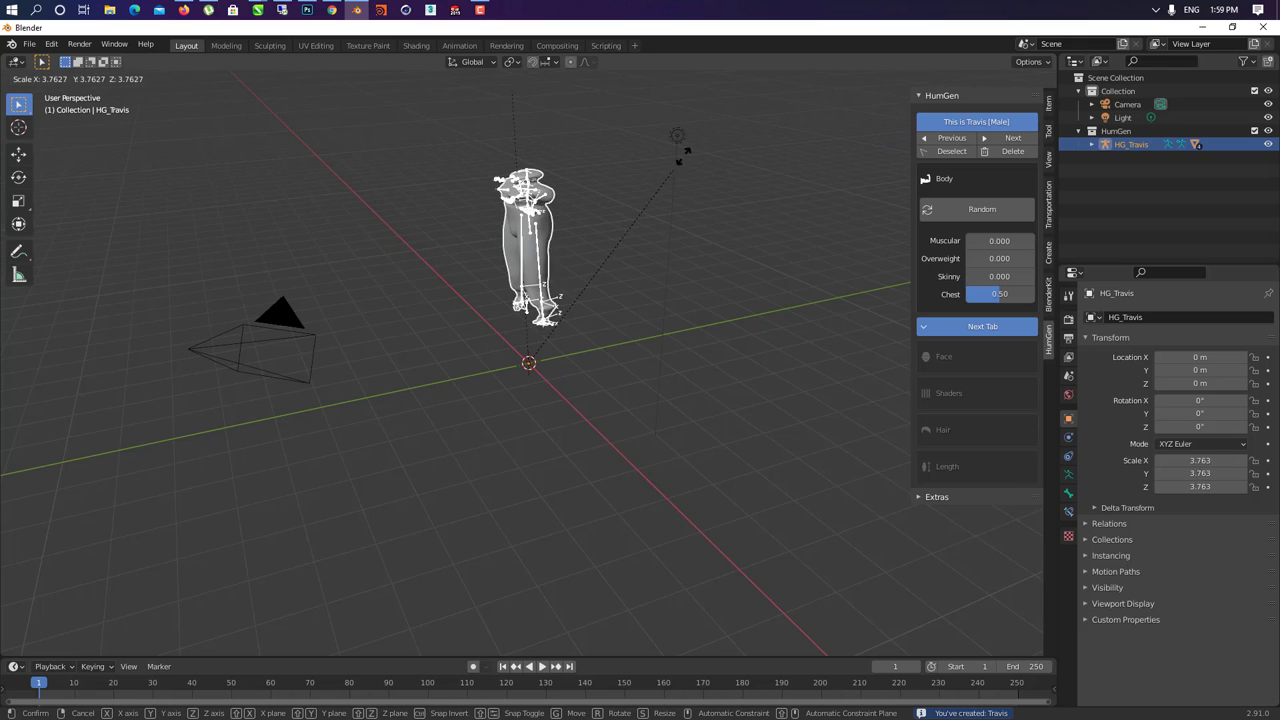
{"action": "key", "text": "Escape"}
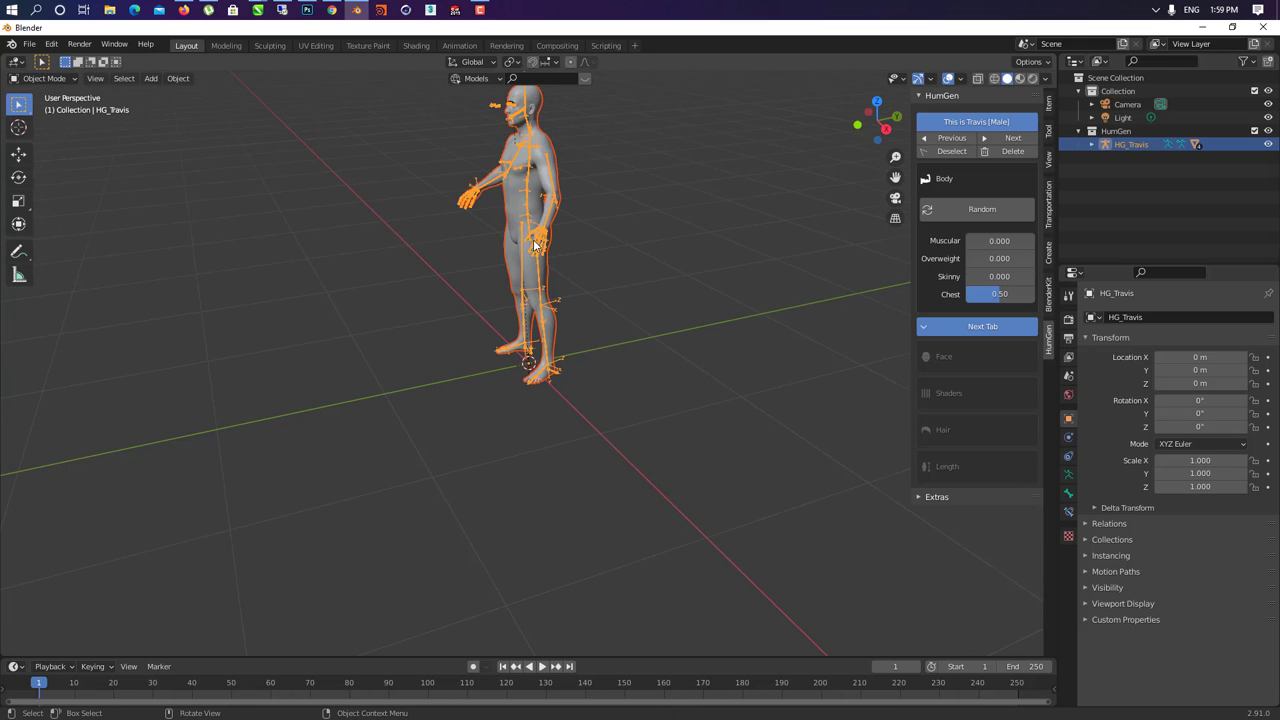
{"action": "middle_click_drag", "start_coordinate": [535, 245], "coordinate": [650, 466]}
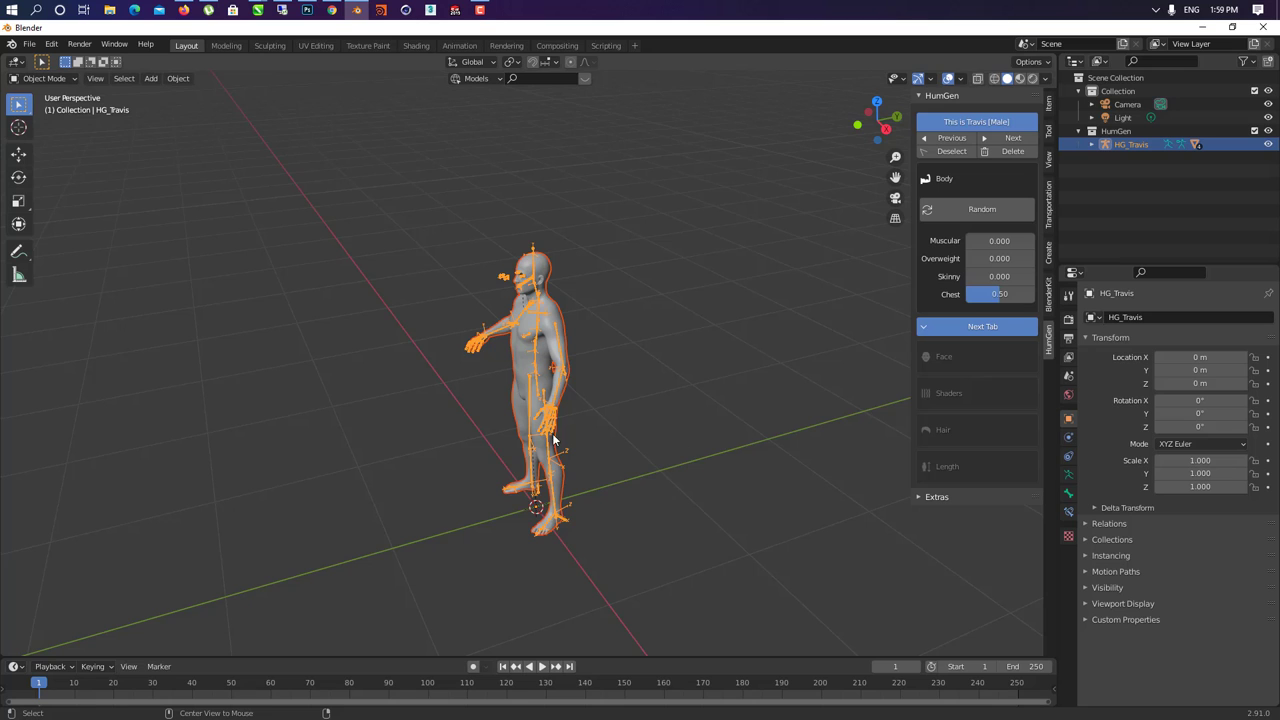
{"action": "middle_click_drag", "start_coordinate": [553, 440], "coordinate": [470, 405]}
{"action": "scroll", "coordinate": [578, 370], "scroll_direction": "up", "scroll_amount": 5}
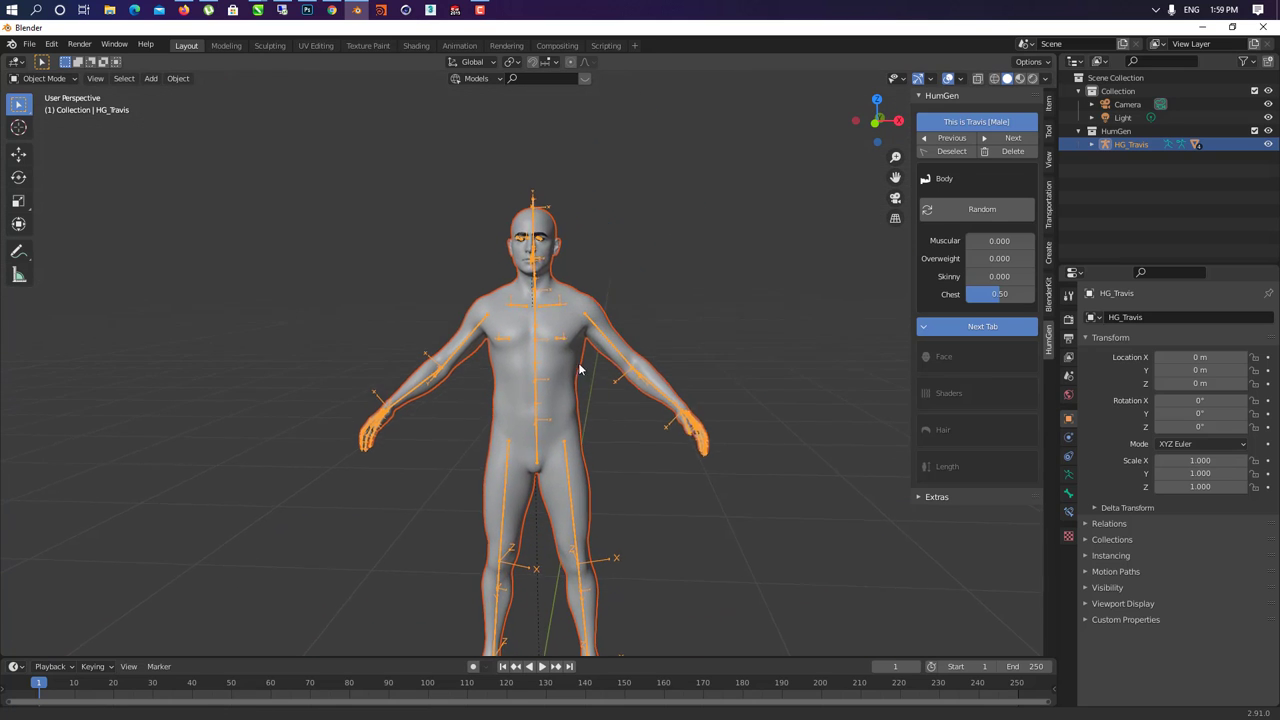
{"action": "scroll", "coordinate": [565, 325], "scroll_direction": "up", "scroll_amount": 5}
{"action": "middle_click_drag", "start_coordinate": [551, 280], "coordinate": [531, 387]}
{"action": "middle_click_drag", "start_coordinate": [628, 343], "coordinate": [632, 373]}
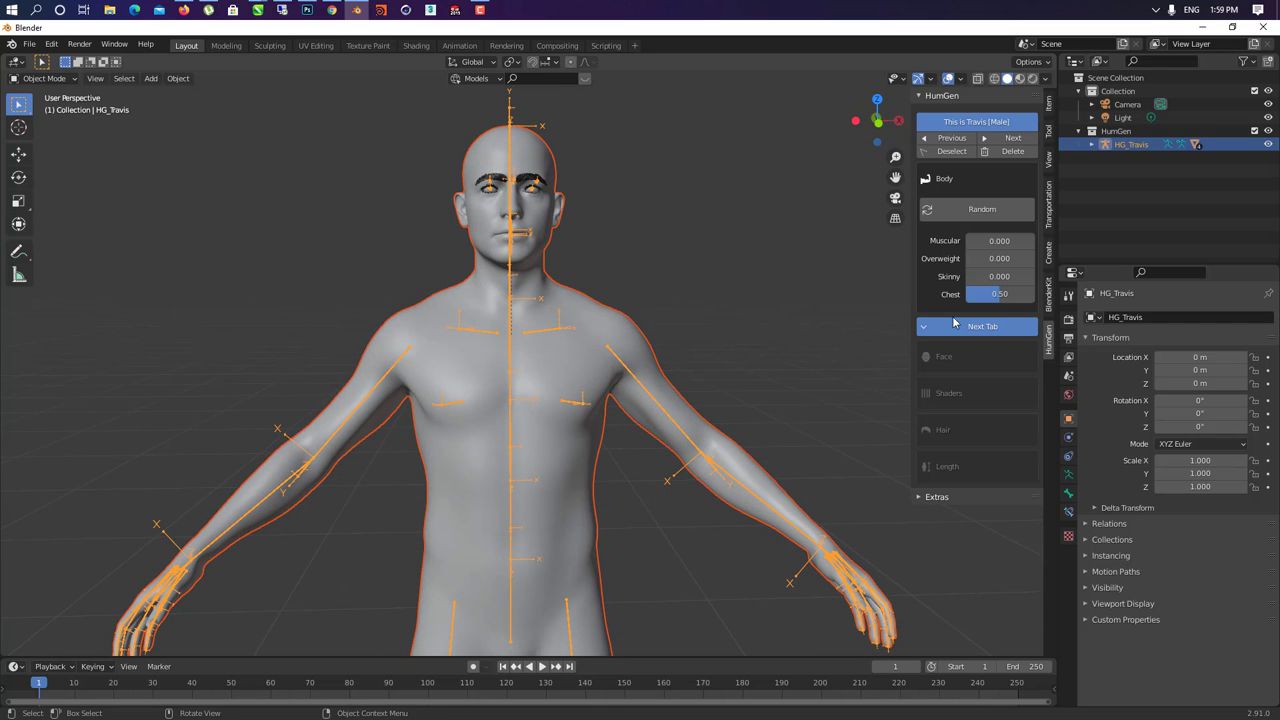
- Randomize the human's body proportions several times
{"action": "left_click", "coordinate": [957, 218]}
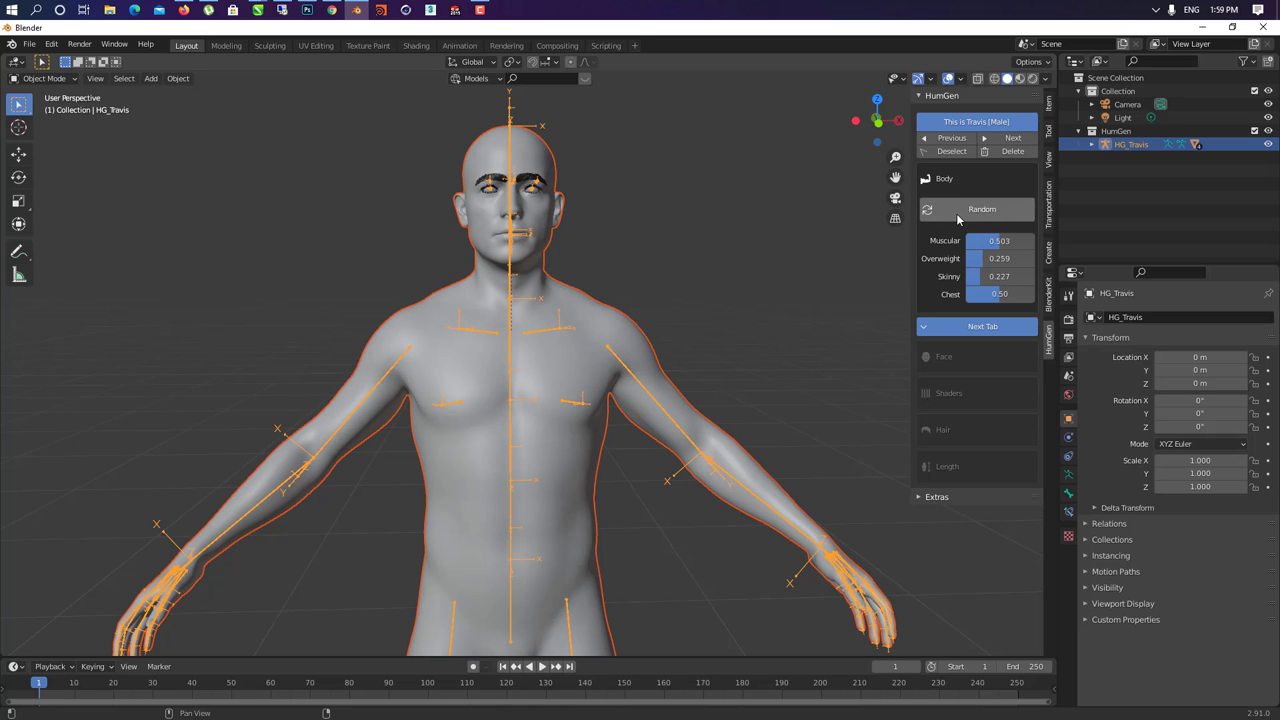
{"action": "left_click", "coordinate": [957, 218]}
{"action": "left_click", "coordinate": [955, 218]}
{"action": "left_click", "coordinate": [930, 217]}
{"action": "left_click", "coordinate": [929, 220]}
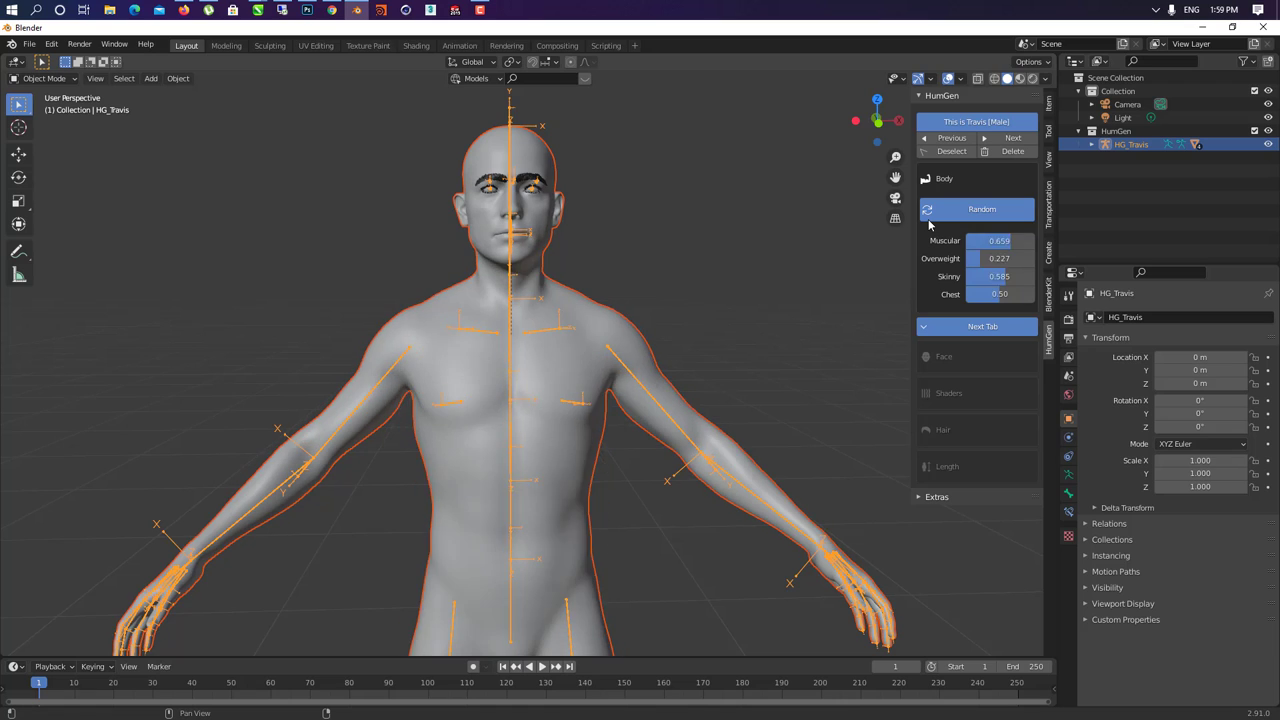
{"action": "left_click", "coordinate": [928, 224]}
{"action": "left_click", "coordinate": [929, 224]}
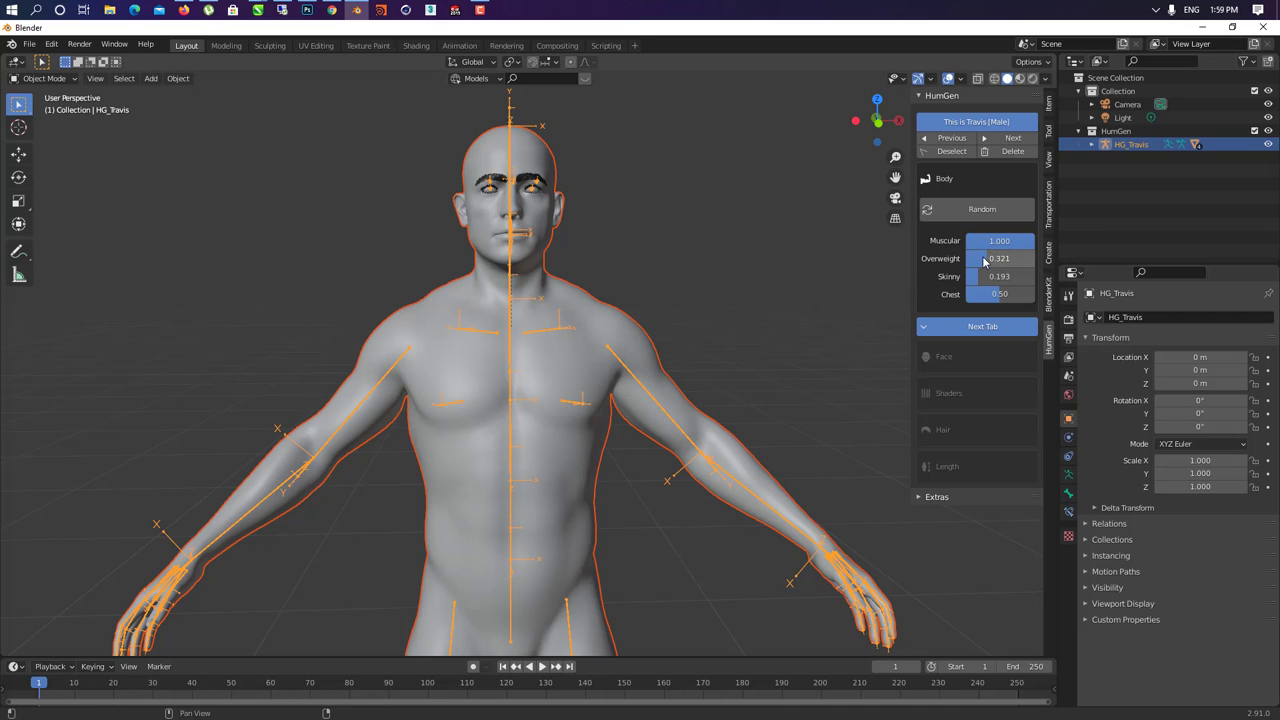
- Set the body's Muscular to 1.000, Overweight to 0.187, Skinny to 0.000 and Chest to 1.00, and check the torso at an angle
{"action": "left_click_drag", "start_coordinate": [1000, 258], "coordinate": [1030, 294]}
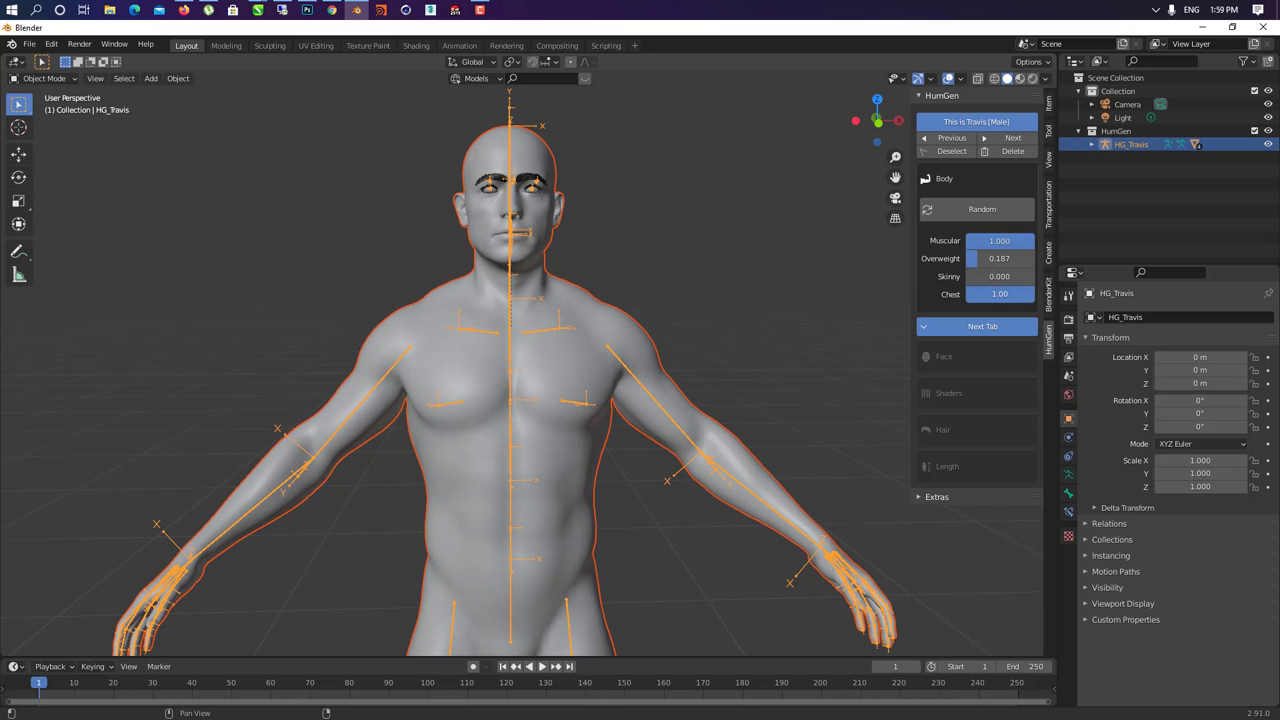
{"action": "middle_click_drag", "start_coordinate": [560, 411], "coordinate": [668, 374]}
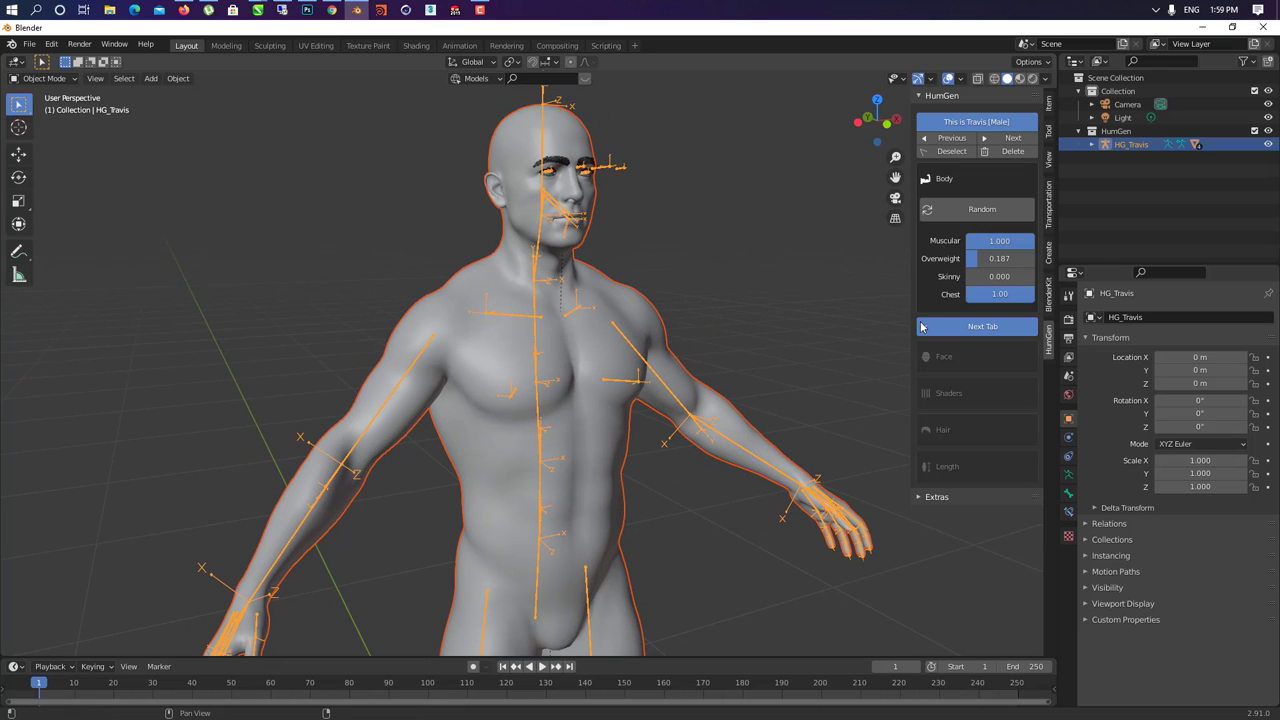
- Advance to the face stage and set Upper Skull Forehead Size 0.540, Temple Size 0.322, Browridge Location 0.701 horizontal and 0.678 vertical, Center Size 0.241
{"action": "left_click", "coordinate": [983, 328]}
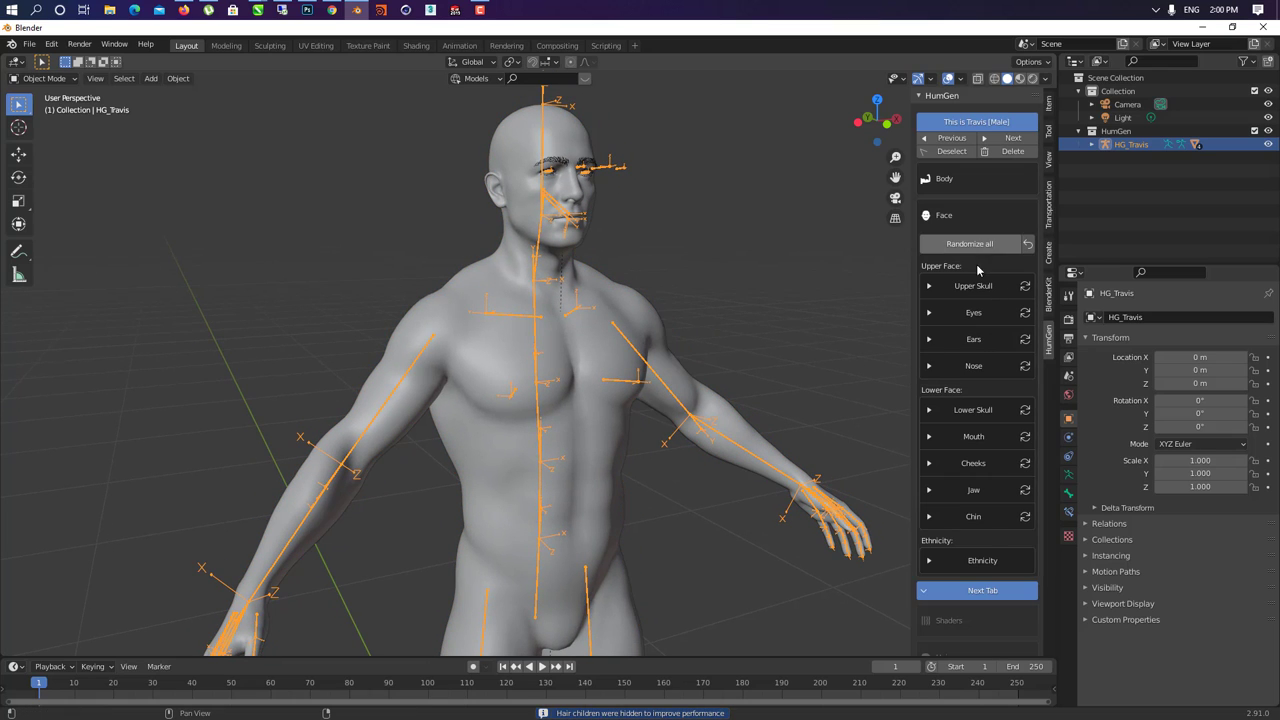
{"action": "scroll", "coordinate": [560, 122], "scroll_direction": "up", "scroll_amount": 2}
{"action": "middle_click_drag", "start_coordinate": [619, 113], "coordinate": [600, 357], "text": "shift"}
{"action": "scroll", "coordinate": [597, 276], "scroll_direction": "up", "scroll_amount": 2}
{"action": "middle_click_drag", "start_coordinate": [592, 258], "coordinate": [600, 314]}
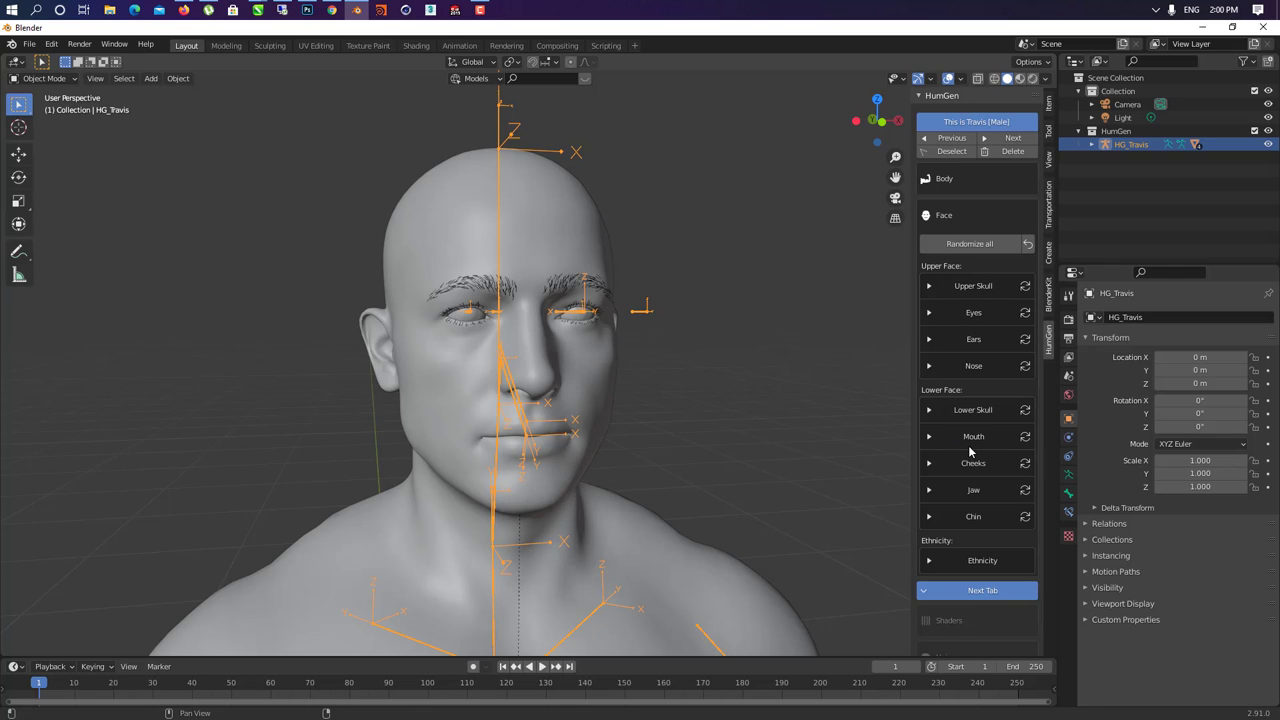
{"action": "scroll", "coordinate": [975, 468], "scroll_direction": "down", "scroll_amount": 1}
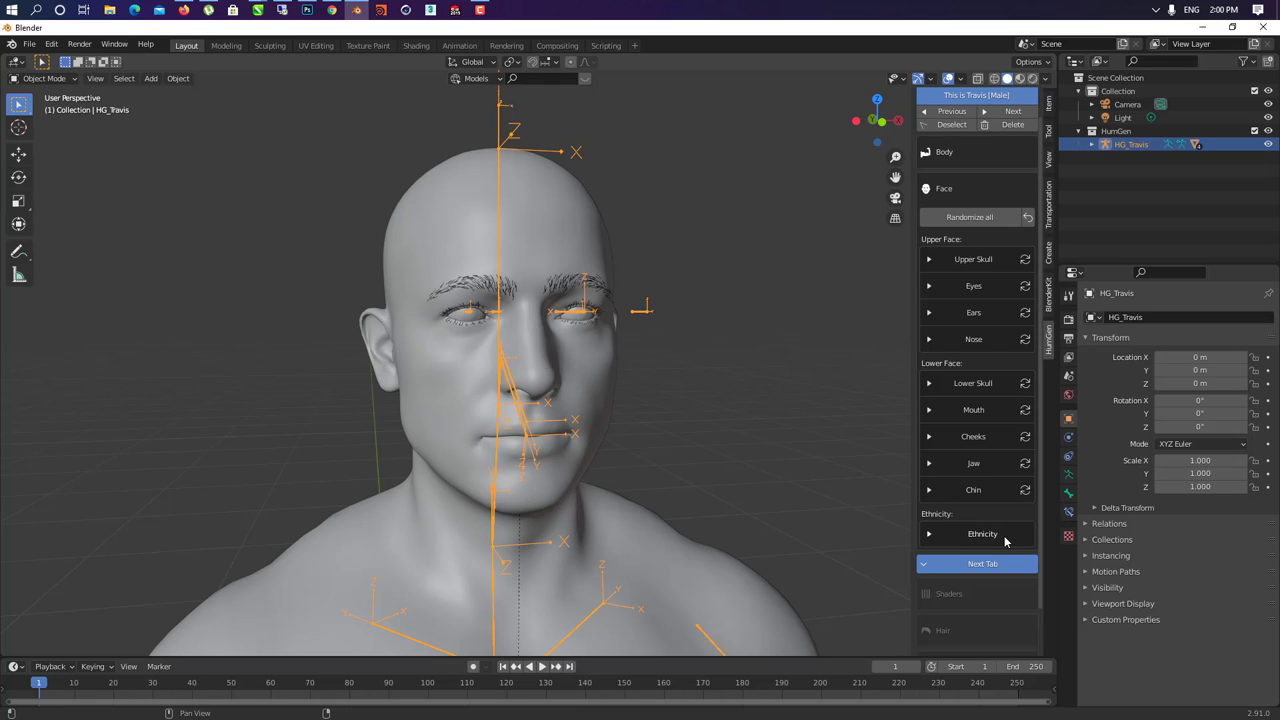
{"action": "left_click", "coordinate": [929, 260]}
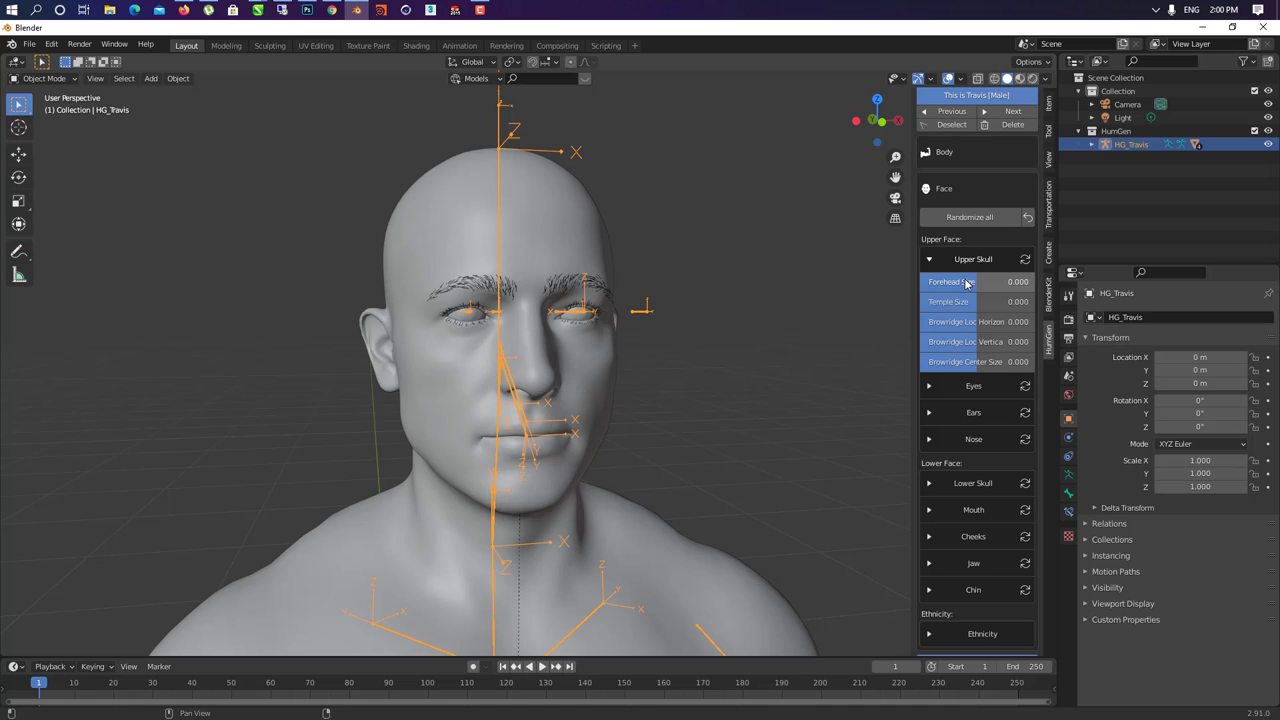
{"action": "left_click_drag", "start_coordinate": [966, 284], "coordinate": [1010, 368]}
- Set the eyes' Lid Fat Pad 0.529, Height 0.851, Orbit Size 0.460, Tilt 0.310, Width 0.644, Lid Shift Horizontal 0.690, Vertical 0.368 and Lid Rotation 0.724
{"action": "scroll", "coordinate": [968, 255], "scroll_direction": "down", "scroll_amount": 2}
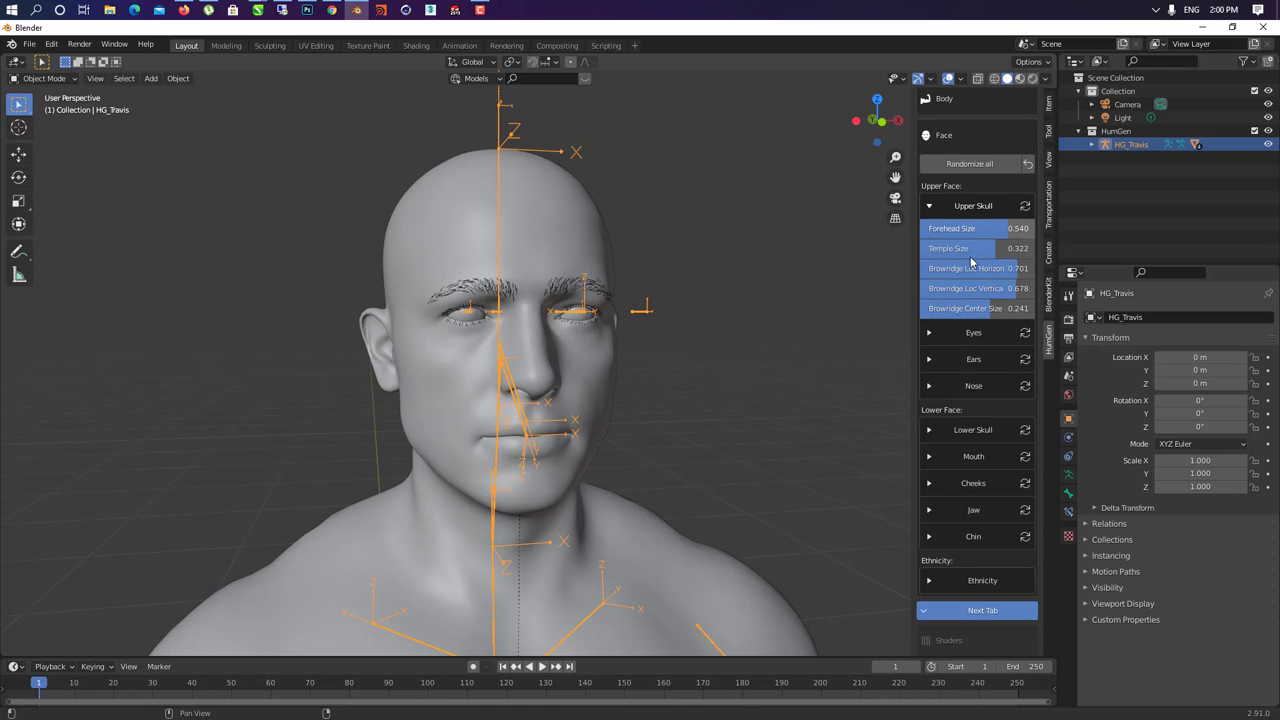
{"action": "left_click", "coordinate": [965, 280]}
{"action": "left_click_drag", "start_coordinate": [975, 301], "coordinate": [1036, 301]}
{"action": "left_click_drag", "start_coordinate": [960, 321], "coordinate": [1058, 321]}
{"action": "left_click_drag", "start_coordinate": [975, 341], "coordinate": [1020, 441]}
- Set the ears' Antihelix Shape to 0.552, Height to 1.000, Lobe Size to 0.828 and Turn to 1.000
{"action": "left_click", "coordinate": [968, 470]}
{"action": "left_click_drag", "start_coordinate": [976, 508], "coordinate": [1008, 508]}
{"action": "left_click_drag", "start_coordinate": [976, 488], "coordinate": [1008, 488]}
{"action": "left_click_drag", "start_coordinate": [990, 508], "coordinate": [1038, 508]}
{"action": "middle_click_drag", "start_coordinate": [488, 394], "coordinate": [552, 394]}
{"action": "left_click_drag", "start_coordinate": [976, 528], "coordinate": [1025, 528]}
{"action": "left_click_drag", "start_coordinate": [976, 548], "coordinate": [1034, 548]}
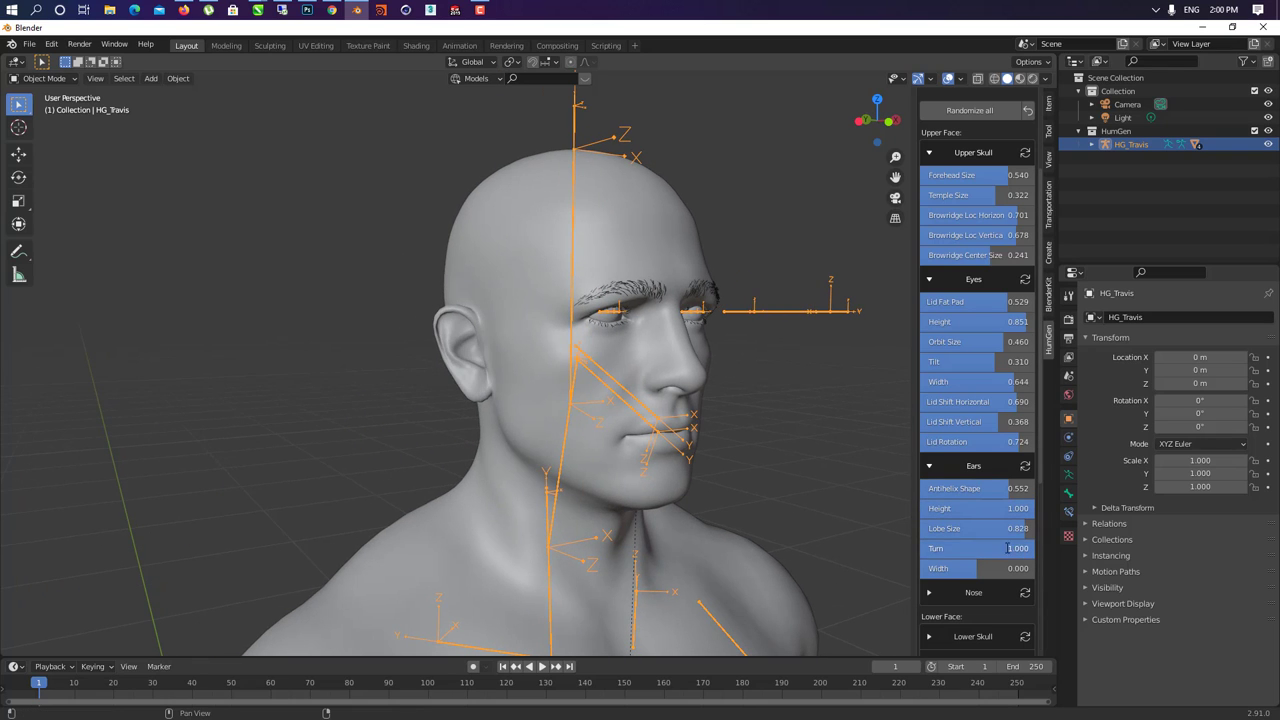
{"action": "left_click", "coordinate": [1009, 548]}
{"action": "key", "text": "Return"}
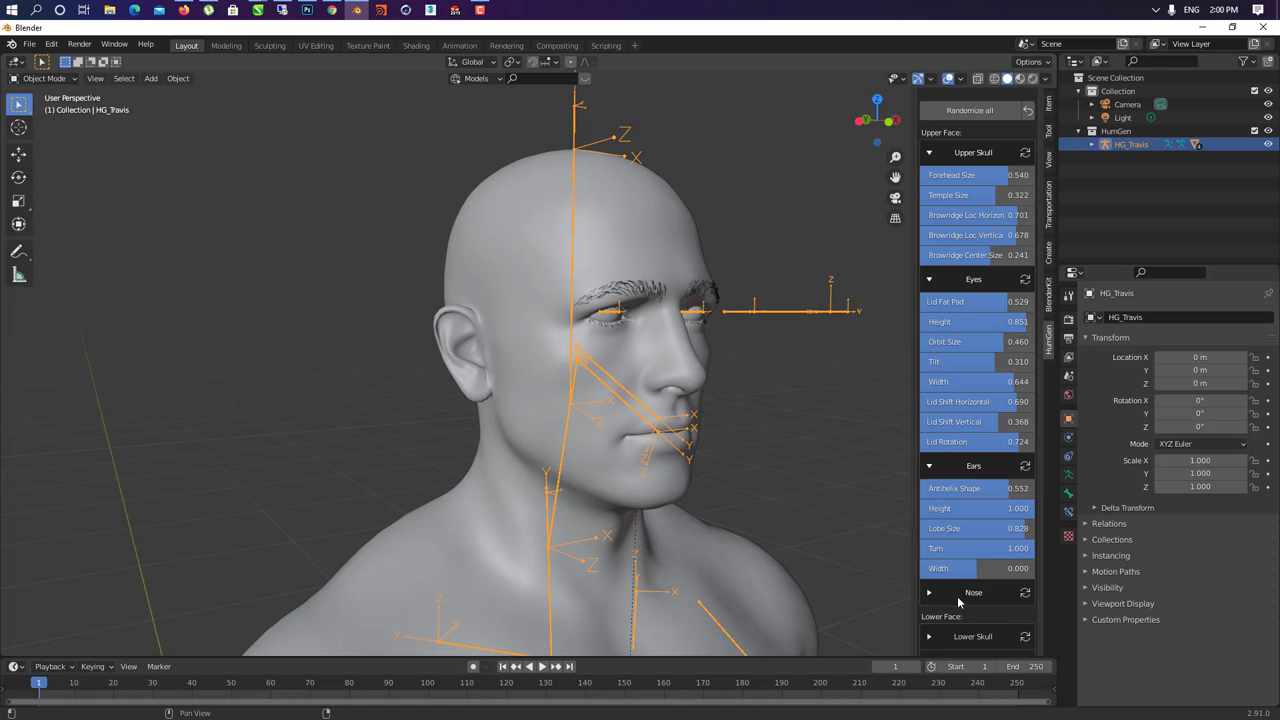
- Set the nose's Angle to 0.368, Bridge Width to 0.667 and Height to 0.333
{"action": "left_click", "coordinate": [930, 594]}
{"action": "scroll", "coordinate": [975, 600], "scroll_direction": "down", "scroll_amount": 8}
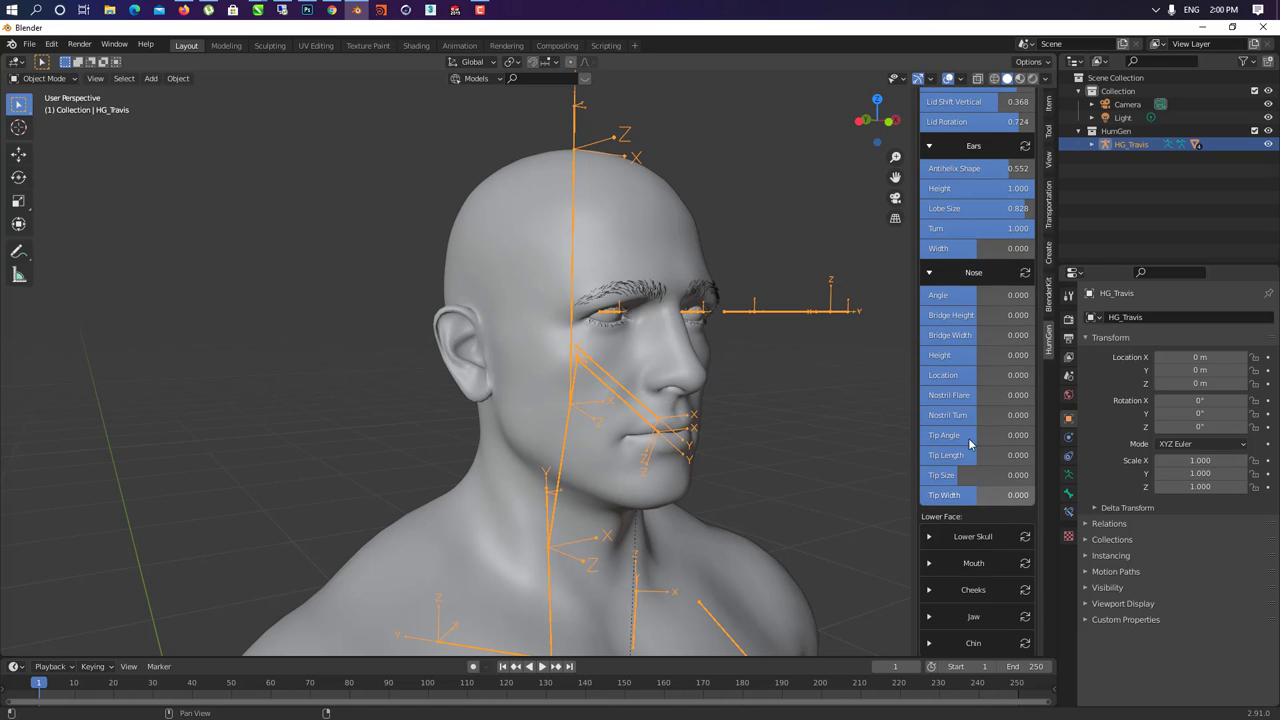
{"action": "left_click_drag", "start_coordinate": [991, 295], "coordinate": [997, 359]}
- Set the lower skull's horizontal Muzzle Location to 0.483 and its vertical Muzzle Location to 0.839
{"action": "scroll", "coordinate": [949, 383], "scroll_direction": "down", "scroll_amount": 4}
{"action": "left_click", "coordinate": [955, 376]}
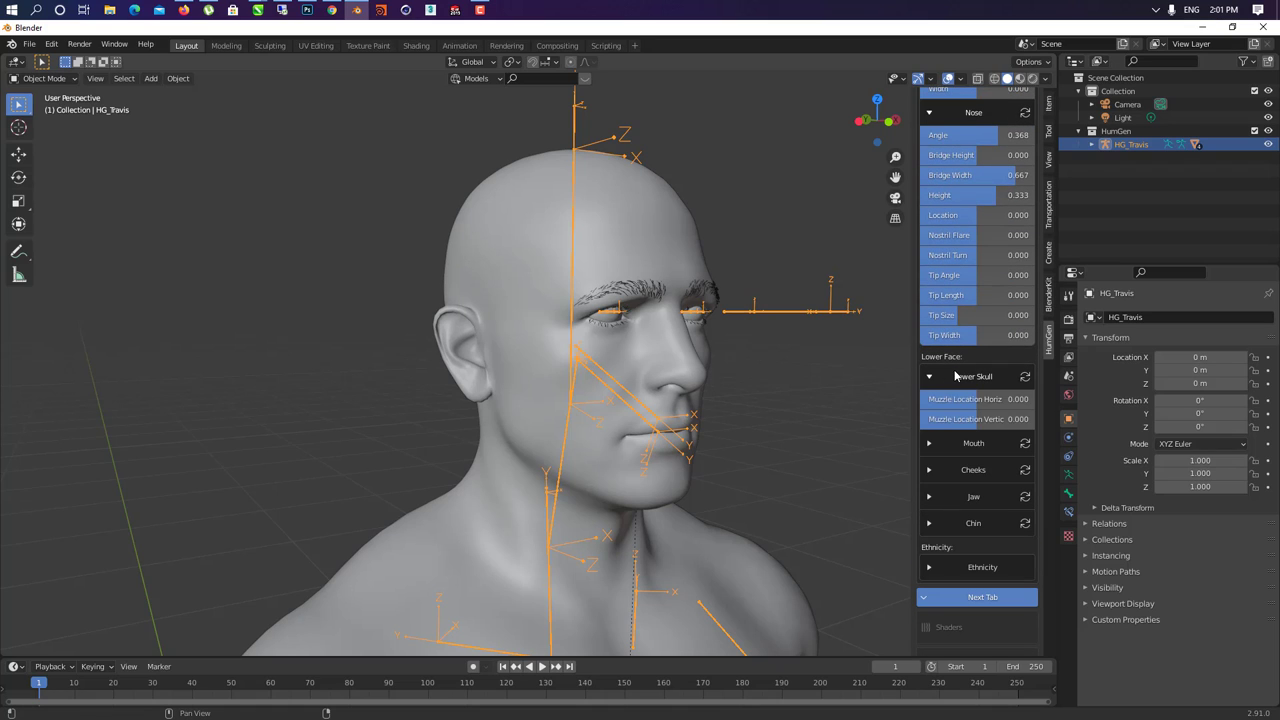
{"action": "left_click_drag", "start_coordinate": [967, 399], "coordinate": [1049, 434]}
{"action": "left_click_drag", "start_coordinate": [969, 426], "coordinate": [1017, 426]}
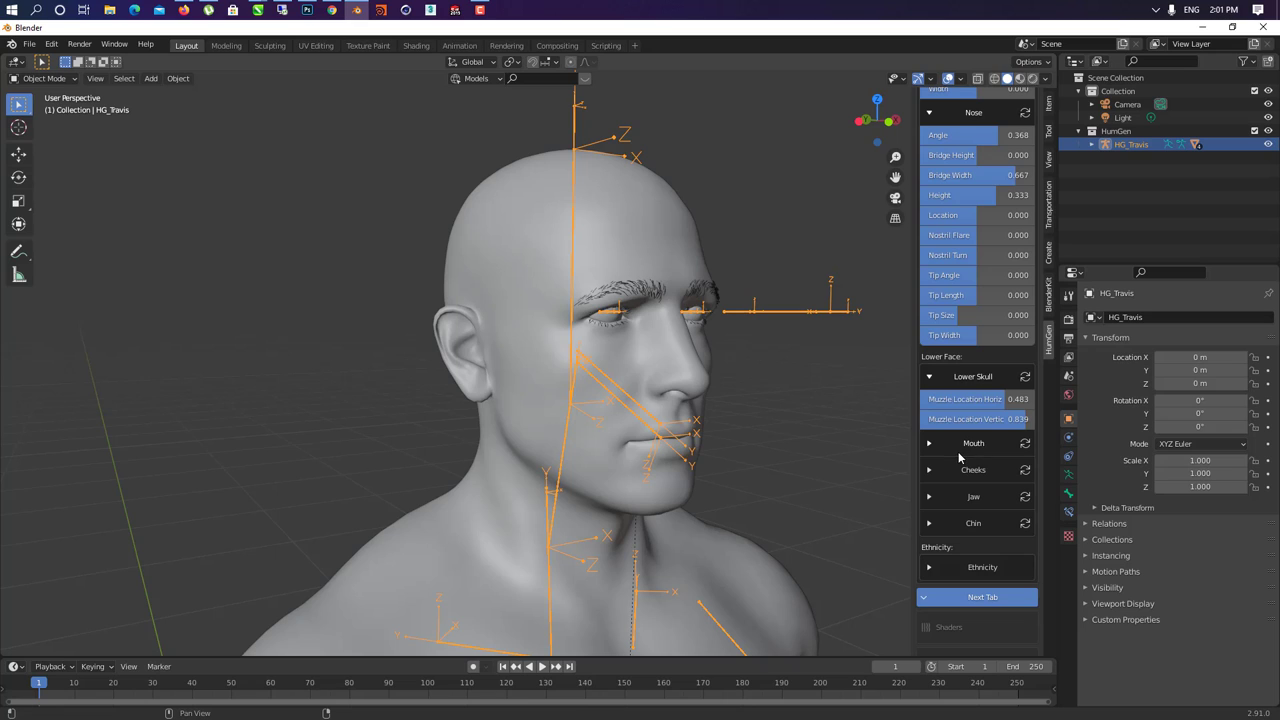
- Set the mouth's Cupid Bow to 0.402, Height to 0.713, Location to 0.494, Offset to 0.448 and Width to 0.586
{"action": "left_click", "coordinate": [928, 443]}
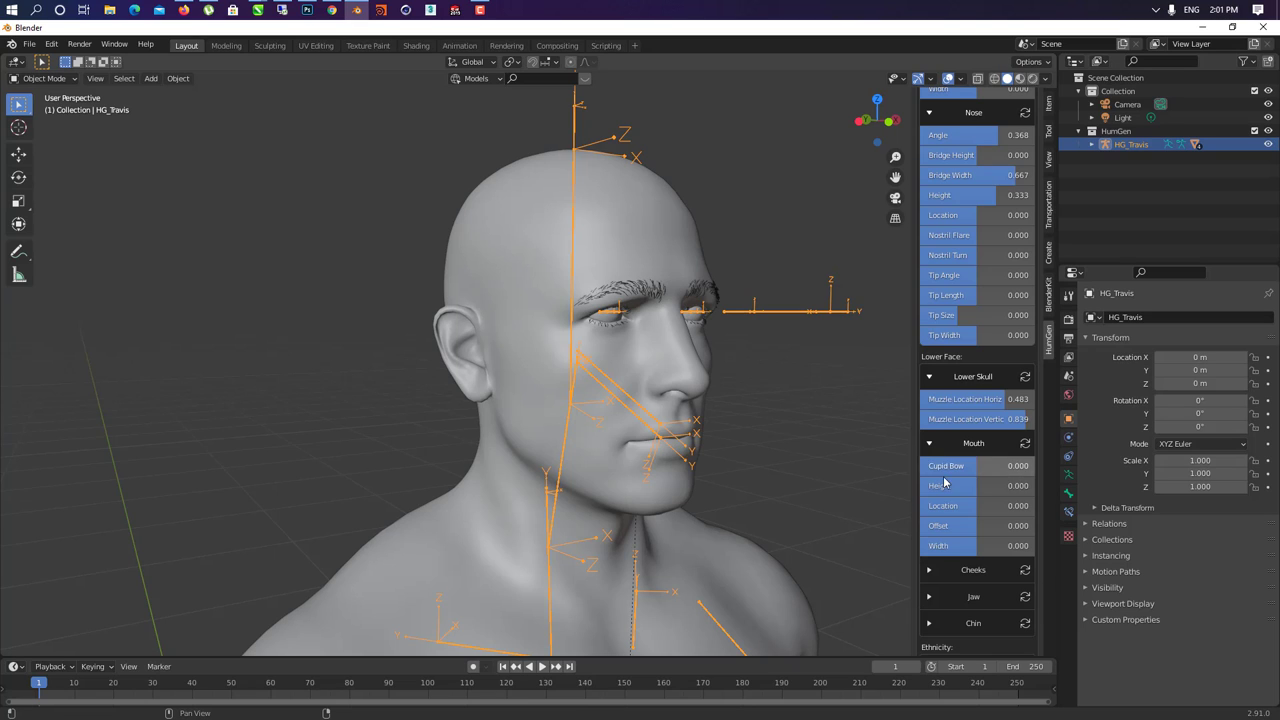
{"action": "left_click_drag", "start_coordinate": [977, 506], "coordinate": [1005, 506]}
{"action": "left_click_drag", "start_coordinate": [978, 526], "coordinate": [1011, 548]}
- Reveal the cheek shape settings and look back over the face settings up to the upper skull
{"action": "left_click", "coordinate": [1000, 570]}
{"action": "scroll", "coordinate": [1008, 548], "scroll_direction": "down", "scroll_amount": 2}
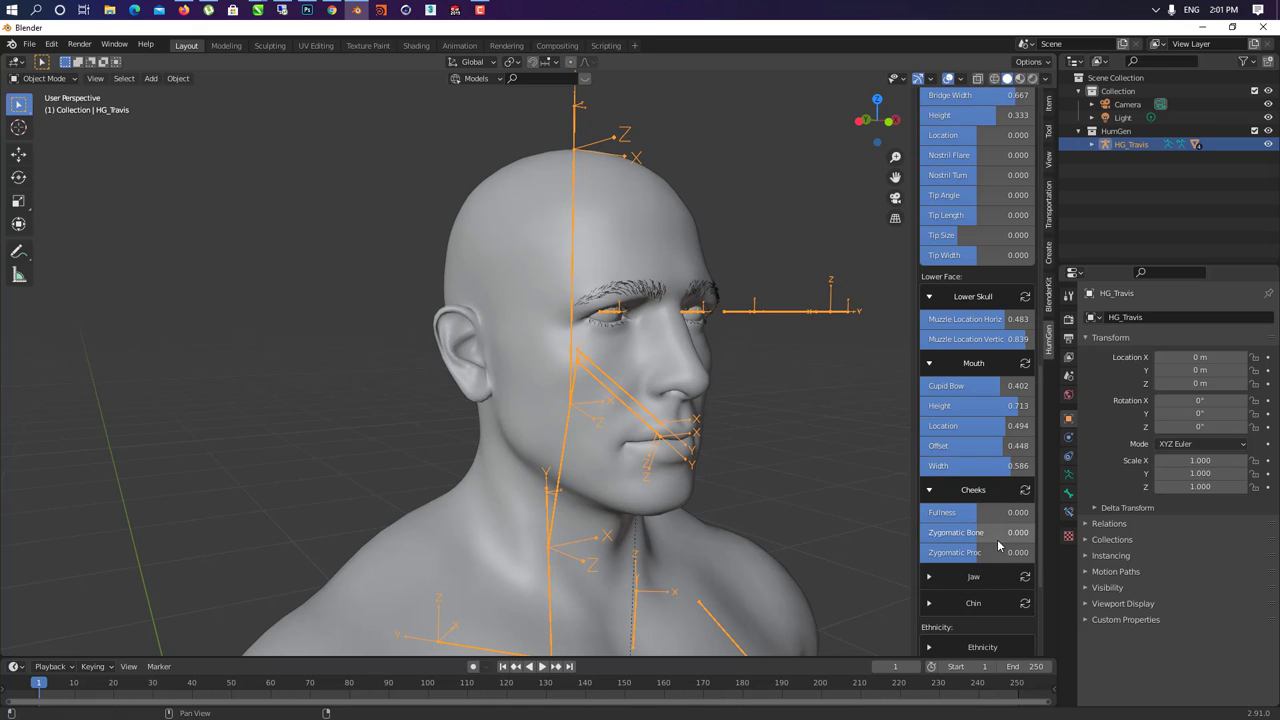
{"action": "scroll", "coordinate": [997, 545], "scroll_direction": "up", "scroll_amount": 10}
{"action": "scroll", "coordinate": [997, 542], "scroll_direction": "up", "scroll_amount": 8}
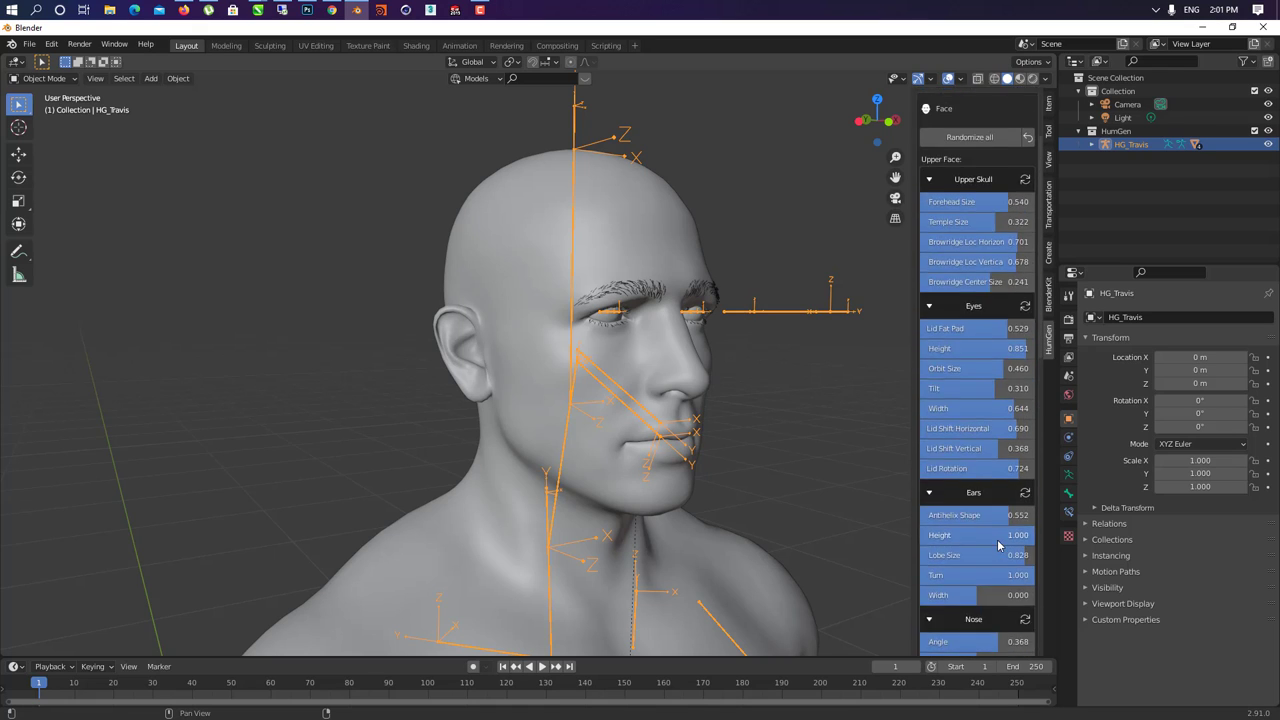
- Randomize all facial features repeatedly, comparing the resulting faces from several angles
{"action": "middle_click_drag", "start_coordinate": [730, 400], "coordinate": [689, 391]}
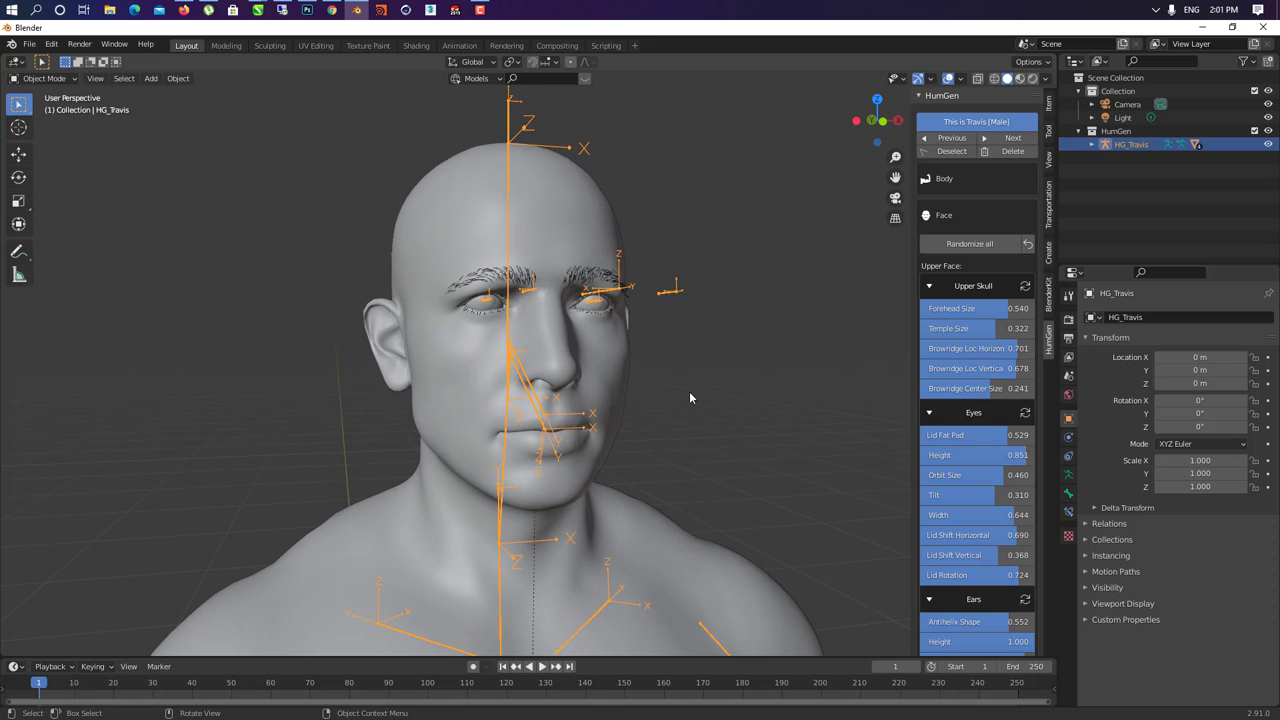
{"action": "left_click", "coordinate": [963, 246]}
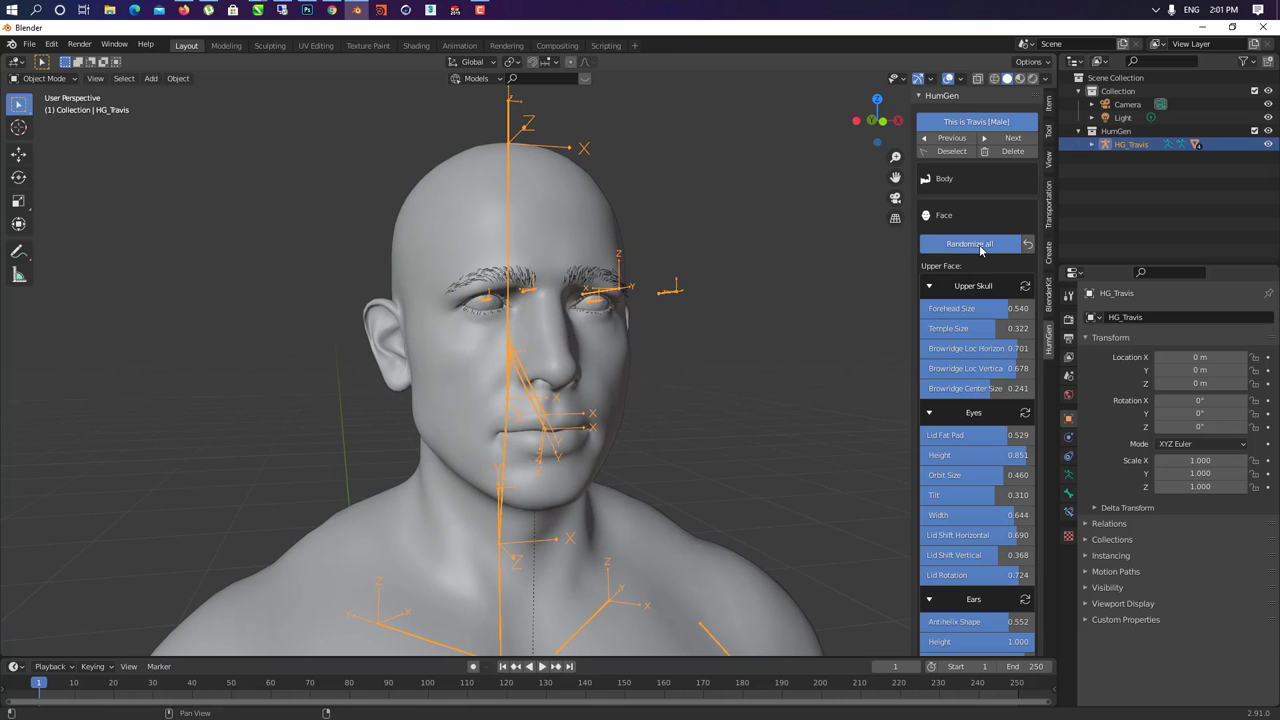
{"action": "middle_click_drag", "start_coordinate": [754, 346], "coordinate": [925, 245]}
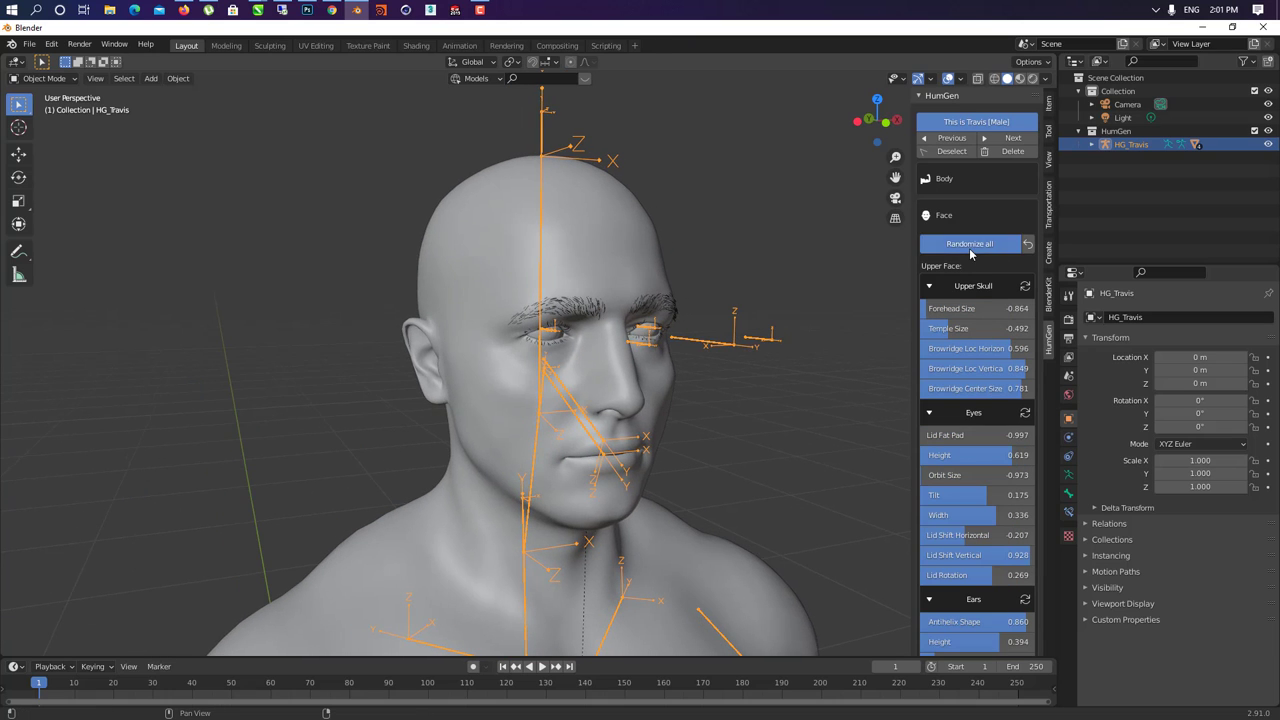
{"action": "left_click", "coordinate": [925, 245]}
{"action": "middle_click_drag", "start_coordinate": [595, 393], "coordinate": [534, 394]}
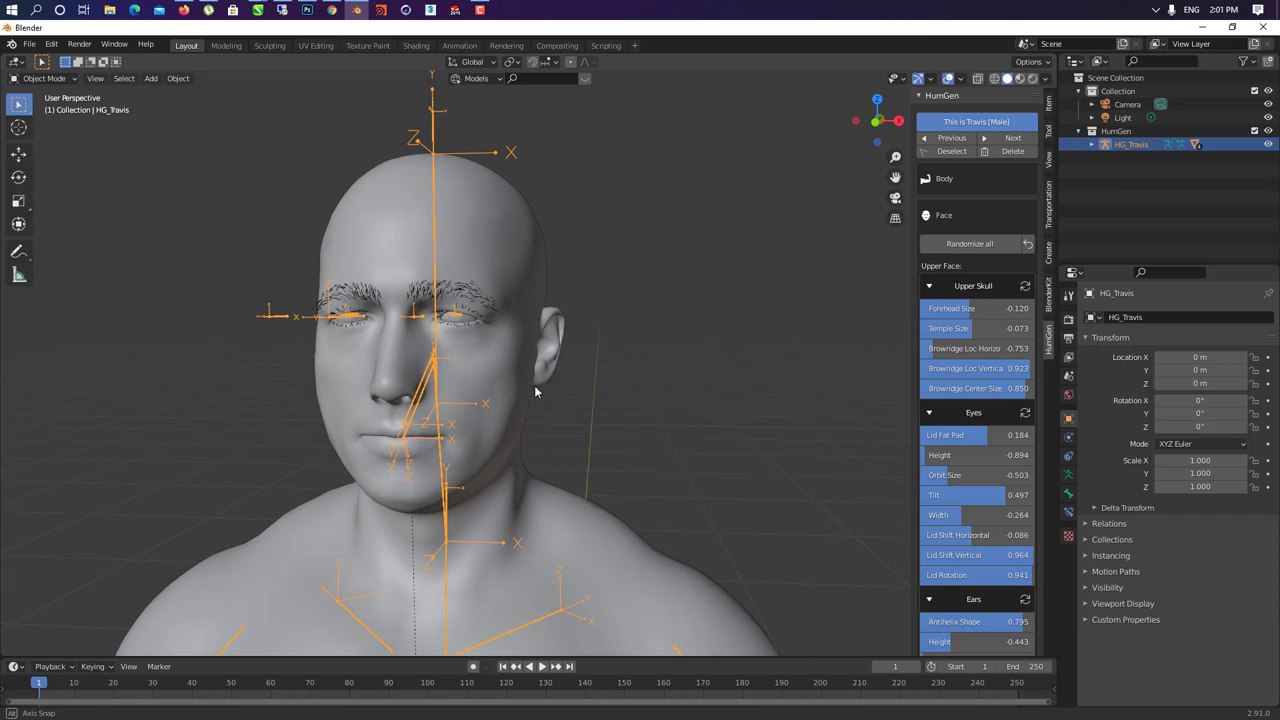
{"action": "left_click", "coordinate": [950, 250]}
{"action": "left_click", "coordinate": [963, 251]}
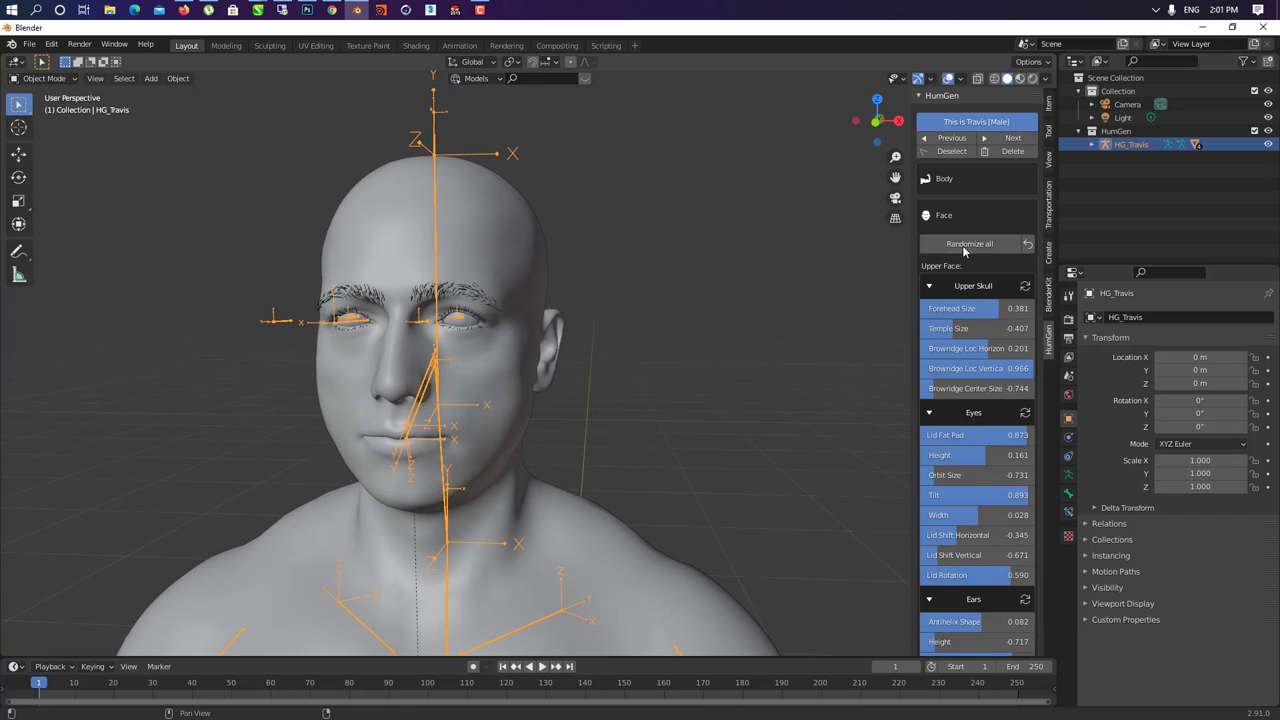
{"action": "left_click", "coordinate": [964, 249]}
{"action": "left_click", "coordinate": [965, 247]}
{"action": "left_click", "coordinate": [965, 247]}
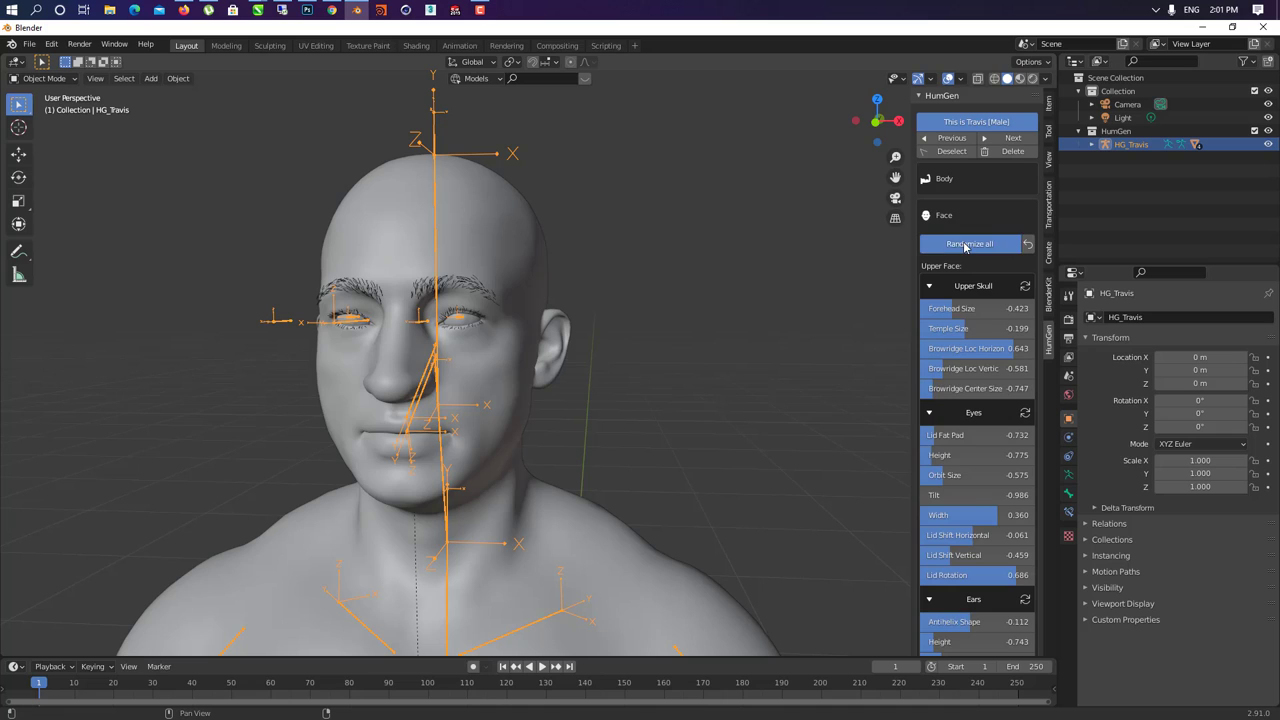
{"action": "left_click", "coordinate": [965, 247]}
{"action": "left_click", "coordinate": [965, 247]}
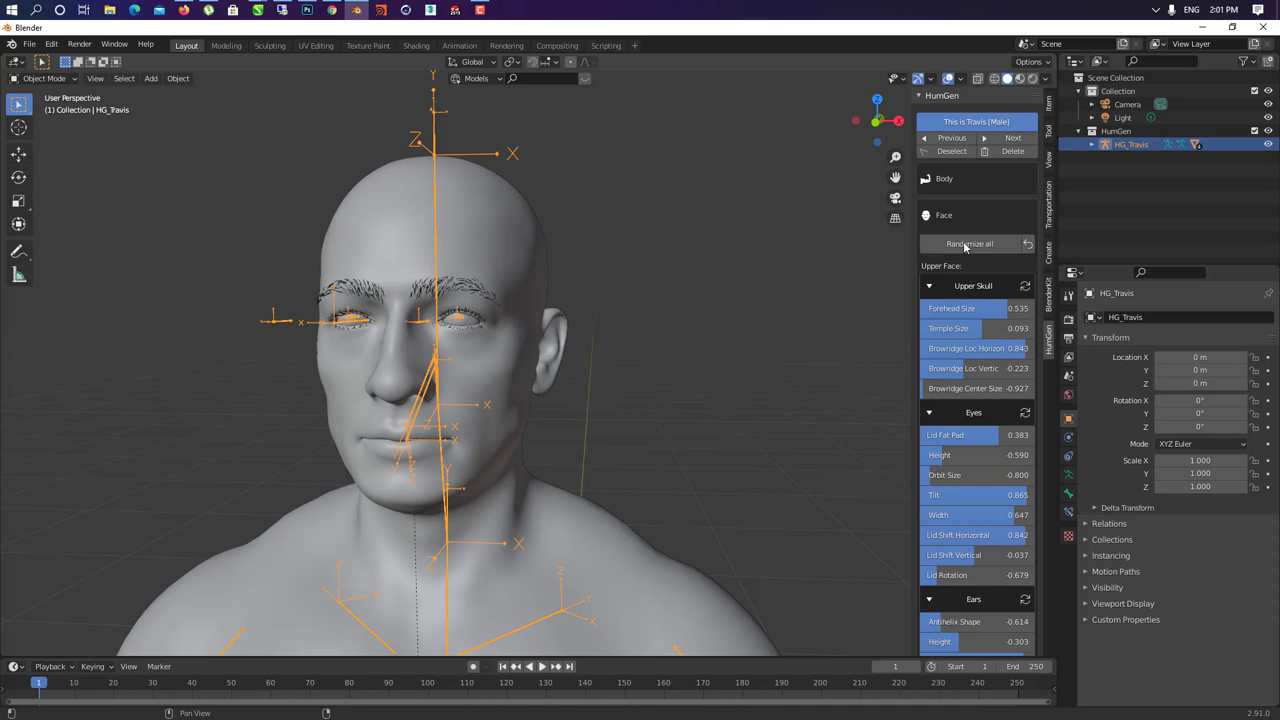
{"action": "left_click", "coordinate": [965, 247]}
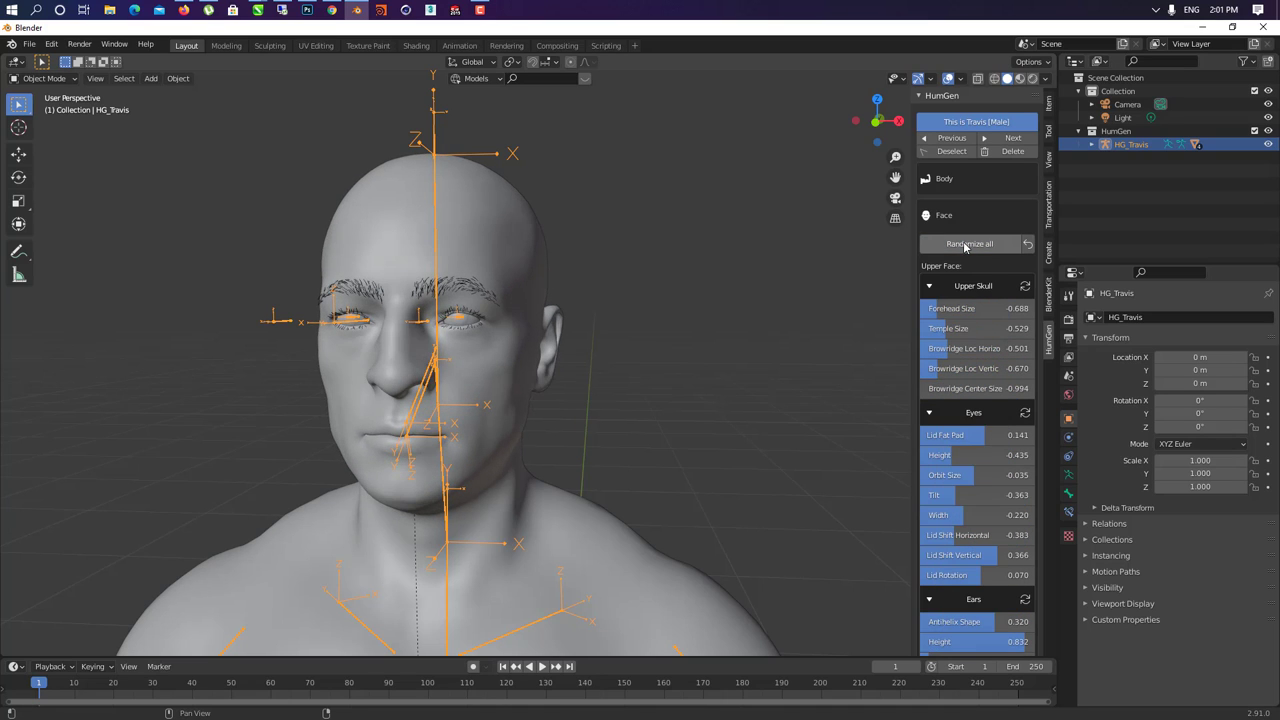
{"action": "middle_click_drag", "start_coordinate": [400, 425], "coordinate": [520, 410]}
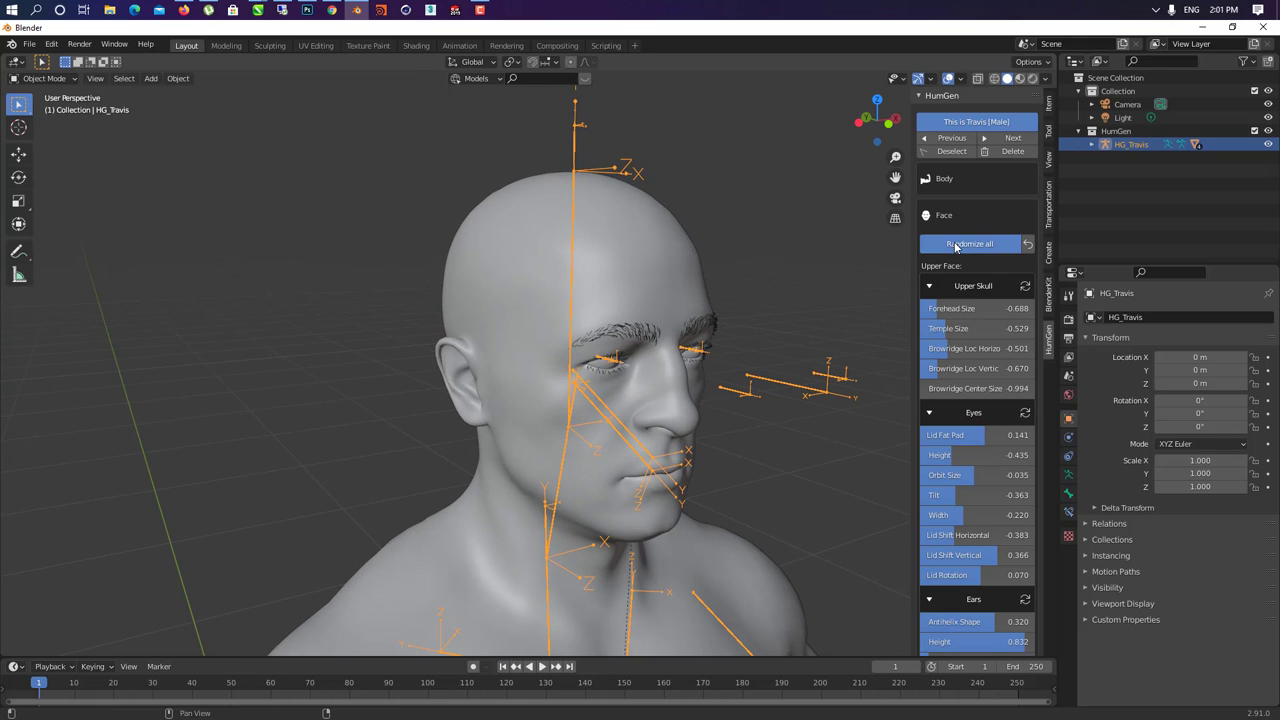
{"action": "left_click", "coordinate": [955, 247]}
{"action": "left_click", "coordinate": [955, 247]}
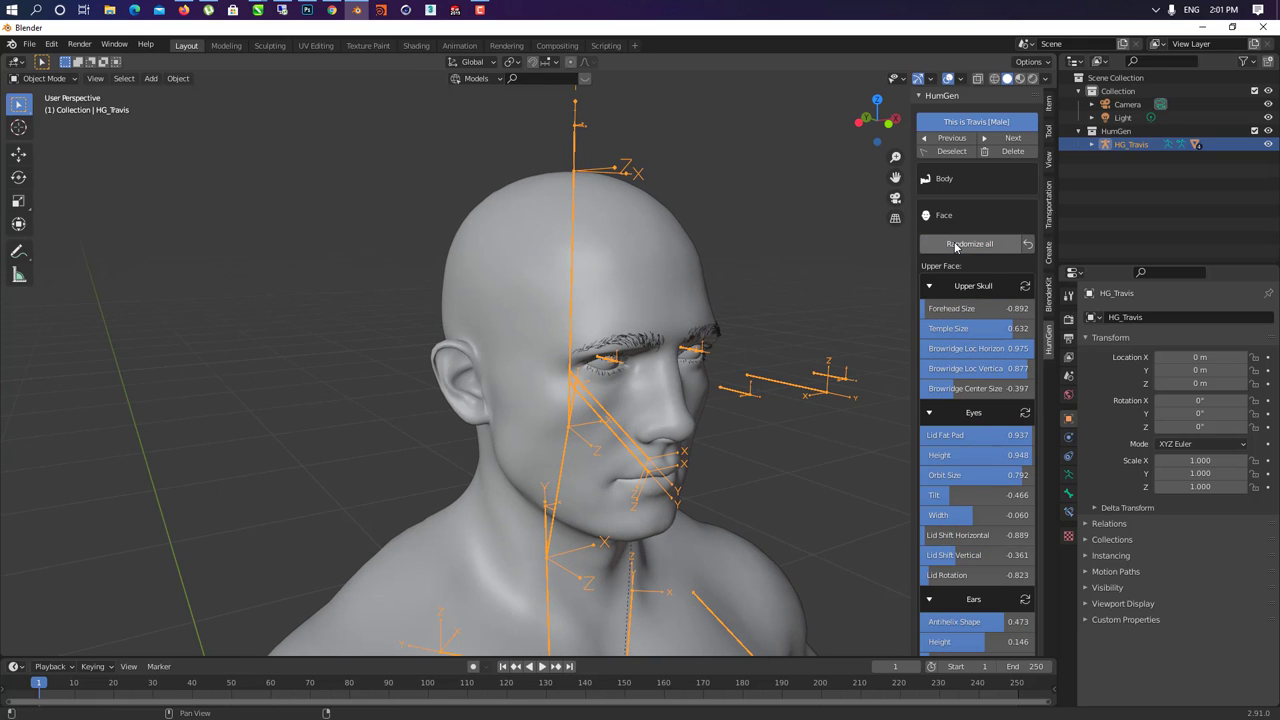
{"action": "left_click", "coordinate": [955, 247]}
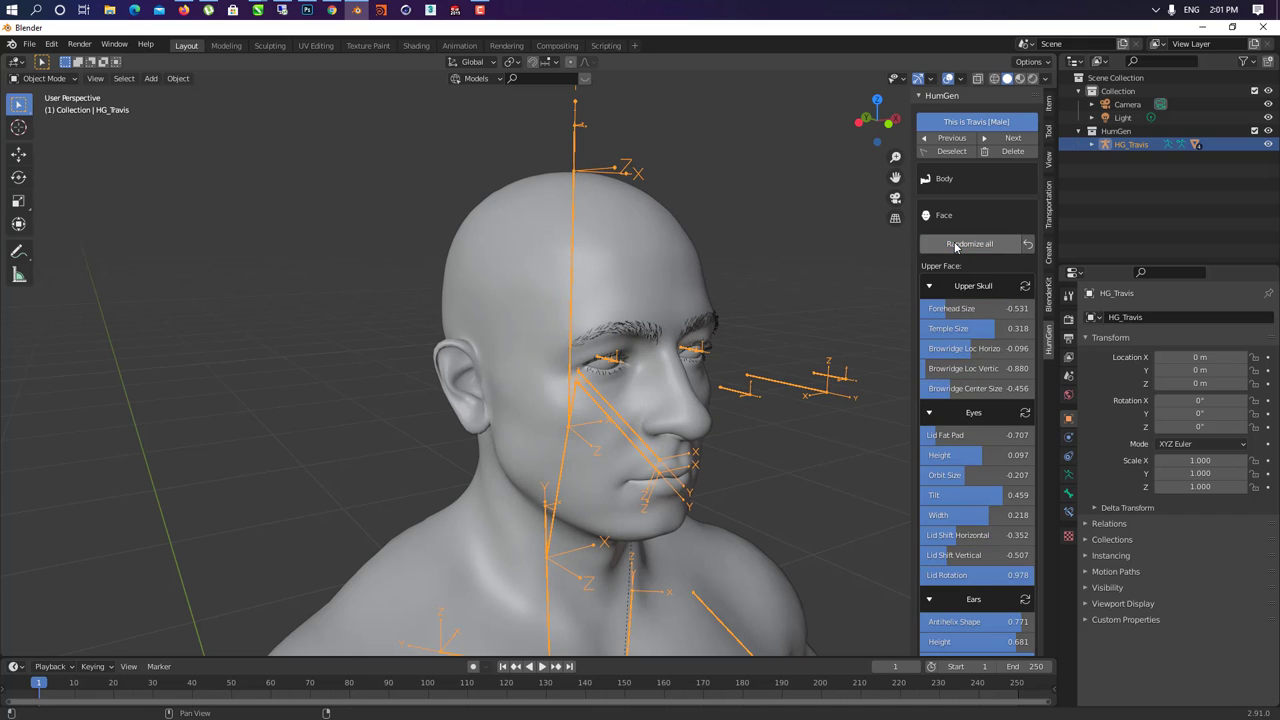
{"action": "left_click", "coordinate": [955, 246]}
{"action": "left_click", "coordinate": [955, 246]}
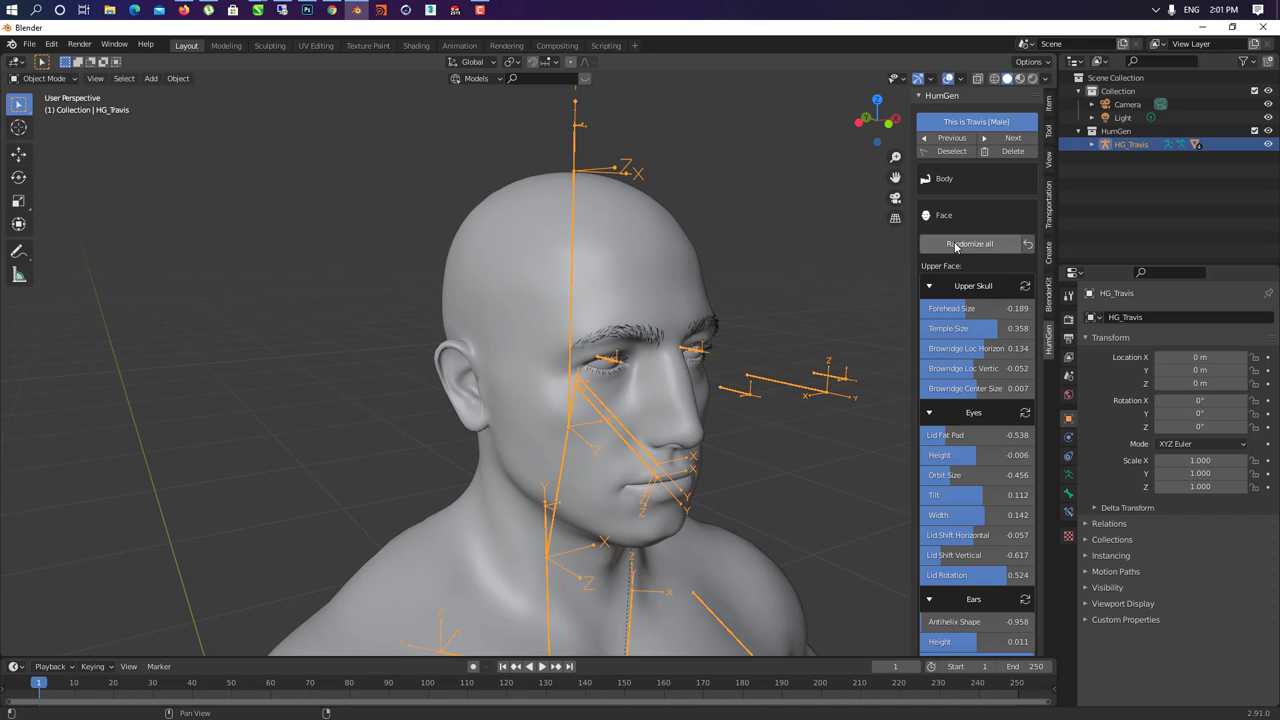
- Reveal the chin settings and set Width to 1.000, Size to -0.293, Height to -0.016 and Dimple to 0.581
{"action": "mouse_move", "coordinate": [646, 429]}
{"action": "middle_mouse_down"}
{"action": "mouse_move", "coordinate": [586, 403]}
{"action": "mouse_move", "coordinate": [607, 456]}
{"action": "mouse_move", "coordinate": [650, 440]}
{"action": "middle_mouse_up"}
{"action": "scroll", "coordinate": [943, 376], "scroll_direction": "down", "scroll_amount": 12}
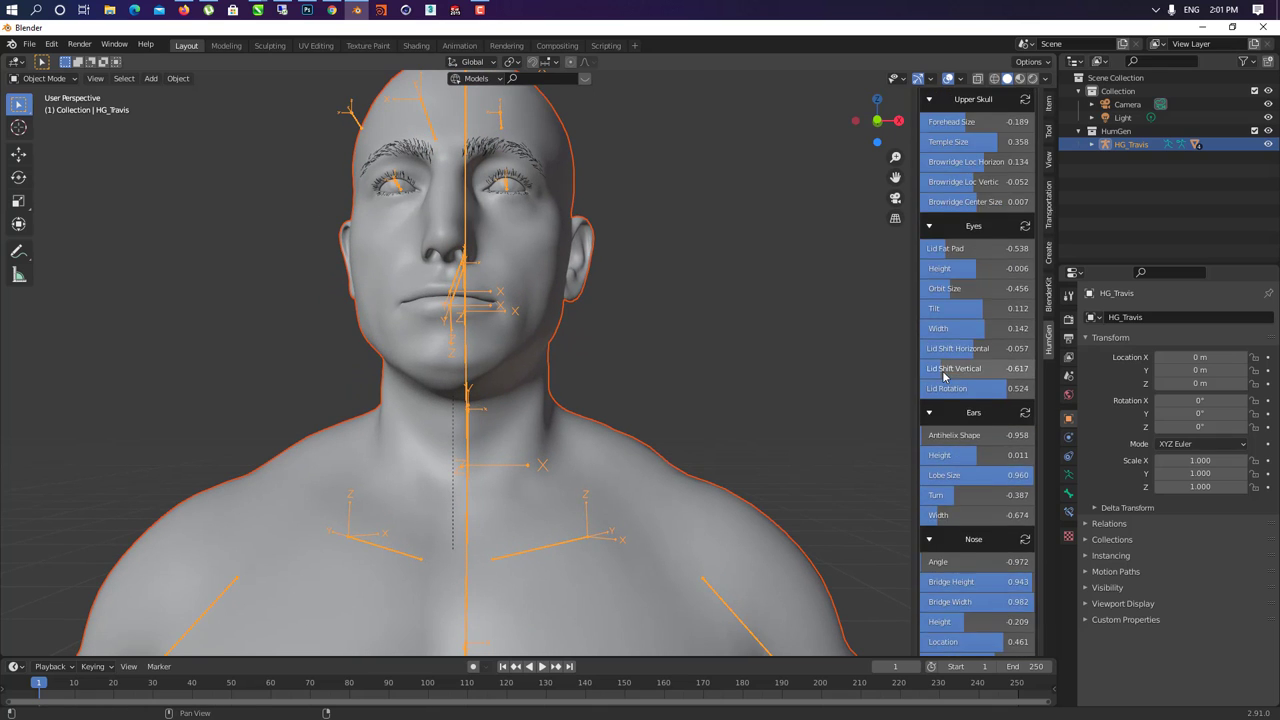
{"action": "scroll", "coordinate": [943, 376], "scroll_direction": "down", "scroll_amount": 9}
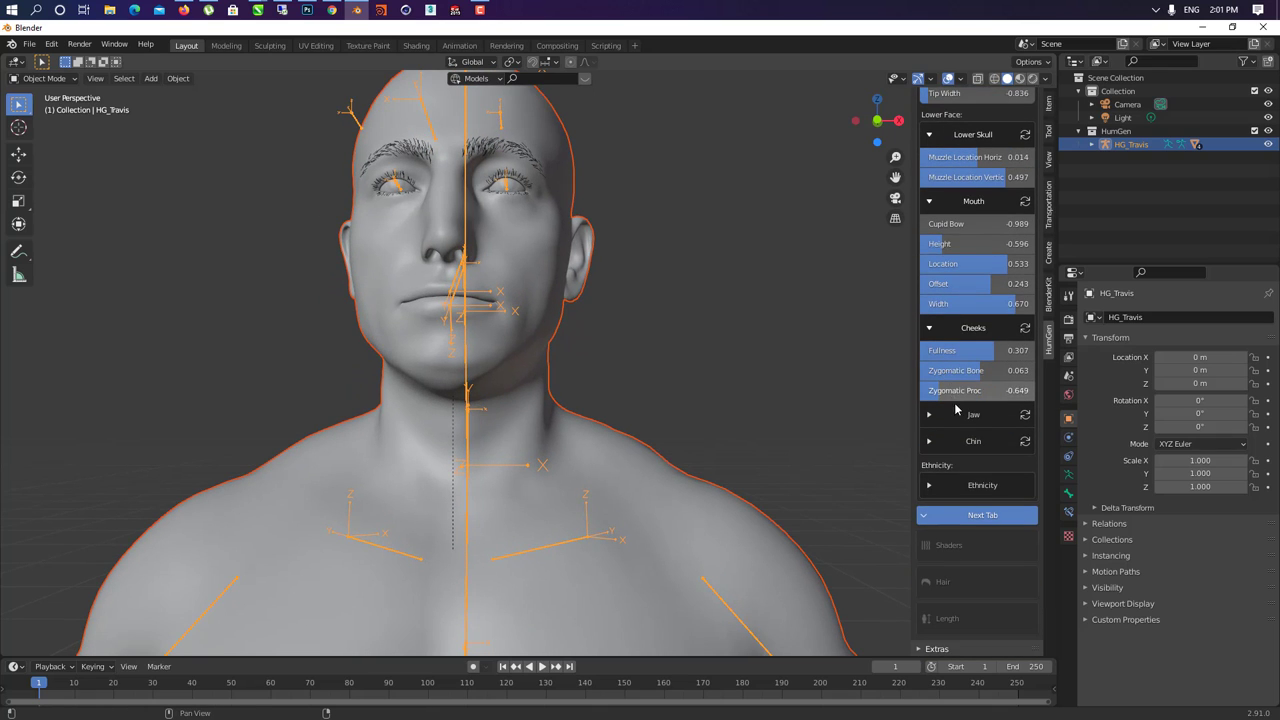
{"action": "left_click", "coordinate": [966, 442]}
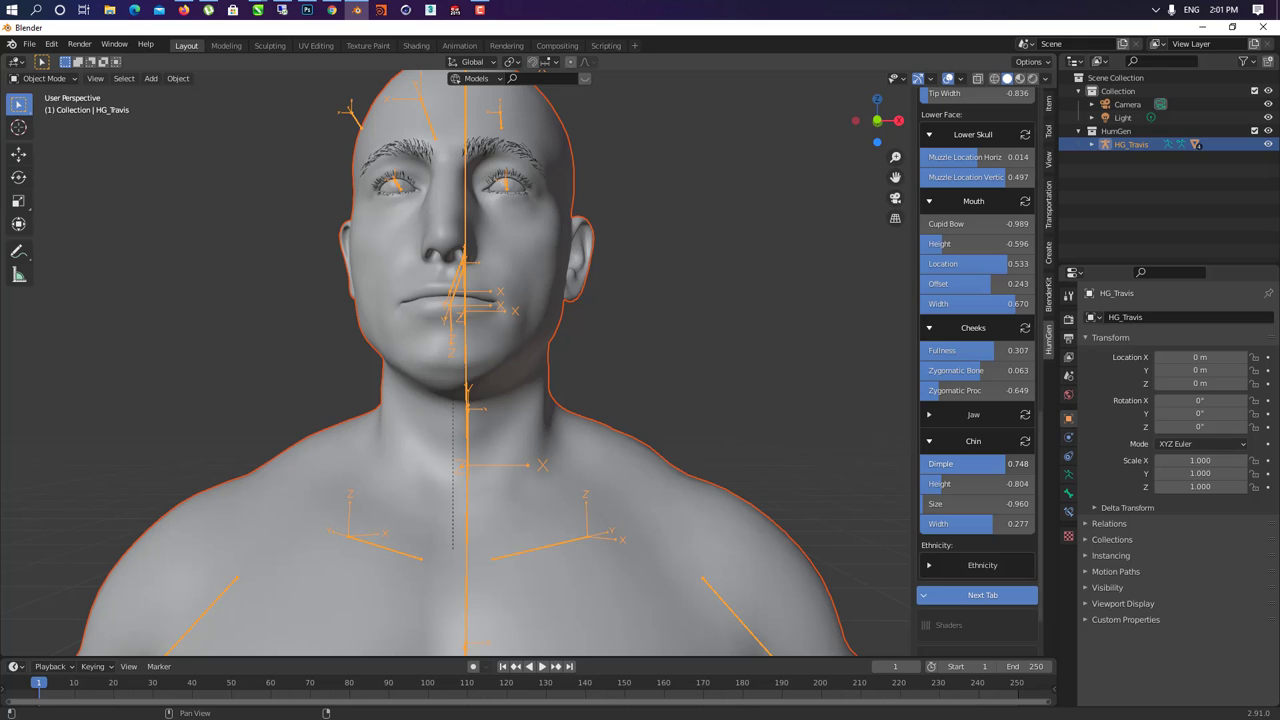
{"action": "middle_click_drag", "start_coordinate": [820, 460], "coordinate": [778, 444]}
{"action": "mouse_move", "coordinate": [992, 523]}
{"action": "left_mouse_down"}
{"action": "mouse_move", "coordinate": [1034, 523]}
{"action": "mouse_move", "coordinate": [932, 523]}
{"action": "mouse_move", "coordinate": [1034, 523]}
{"action": "left_mouse_up"}
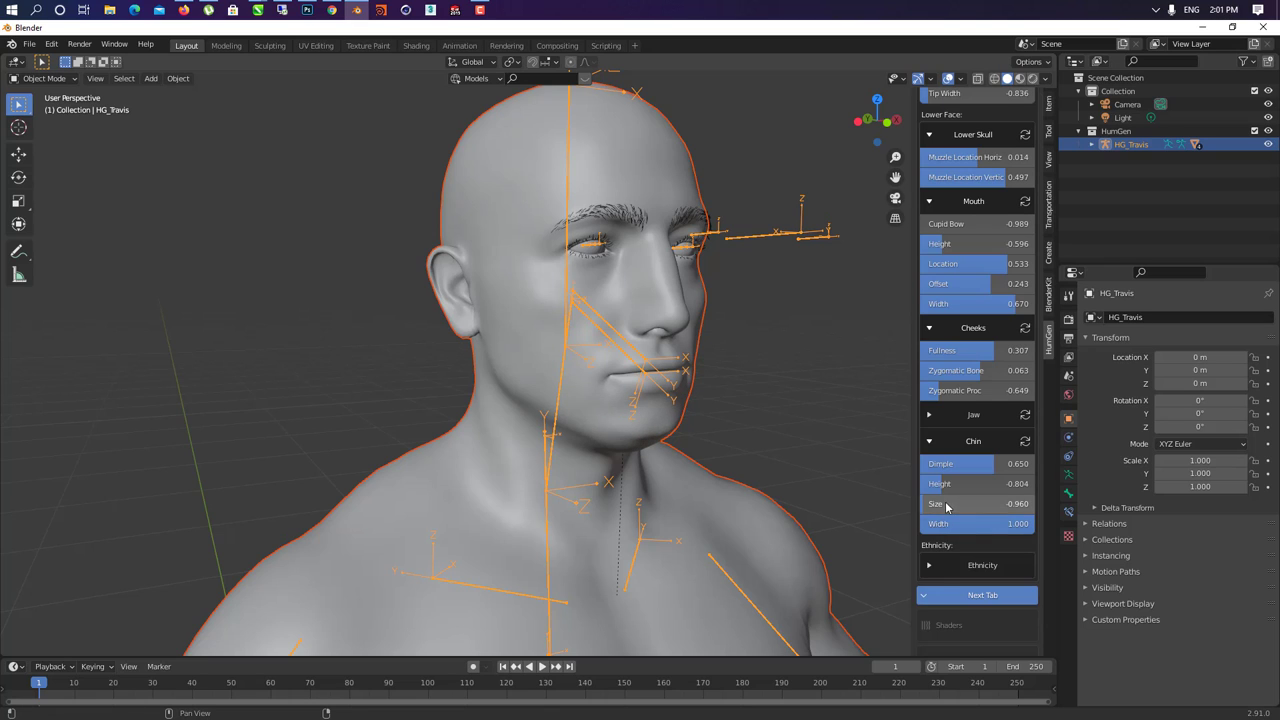
{"action": "mouse_move", "coordinate": [946, 505]}
{"action": "left_mouse_down"}
{"action": "mouse_move", "coordinate": [1007, 505]}
{"action": "mouse_move", "coordinate": [984, 504]}
{"action": "mouse_move", "coordinate": [985, 484]}
{"action": "mouse_move", "coordinate": [1015, 484]}
{"action": "left_mouse_up"}
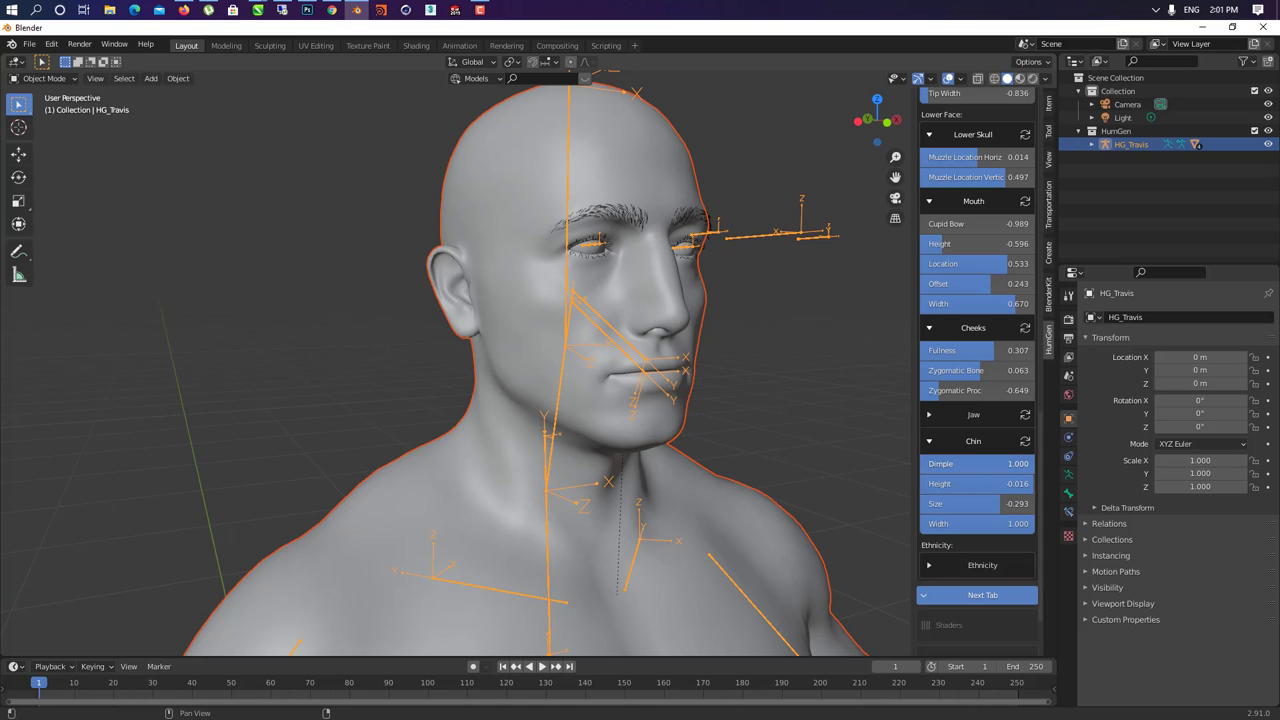
{"action": "left_click_drag", "start_coordinate": [958, 464], "coordinate": [997, 464]}
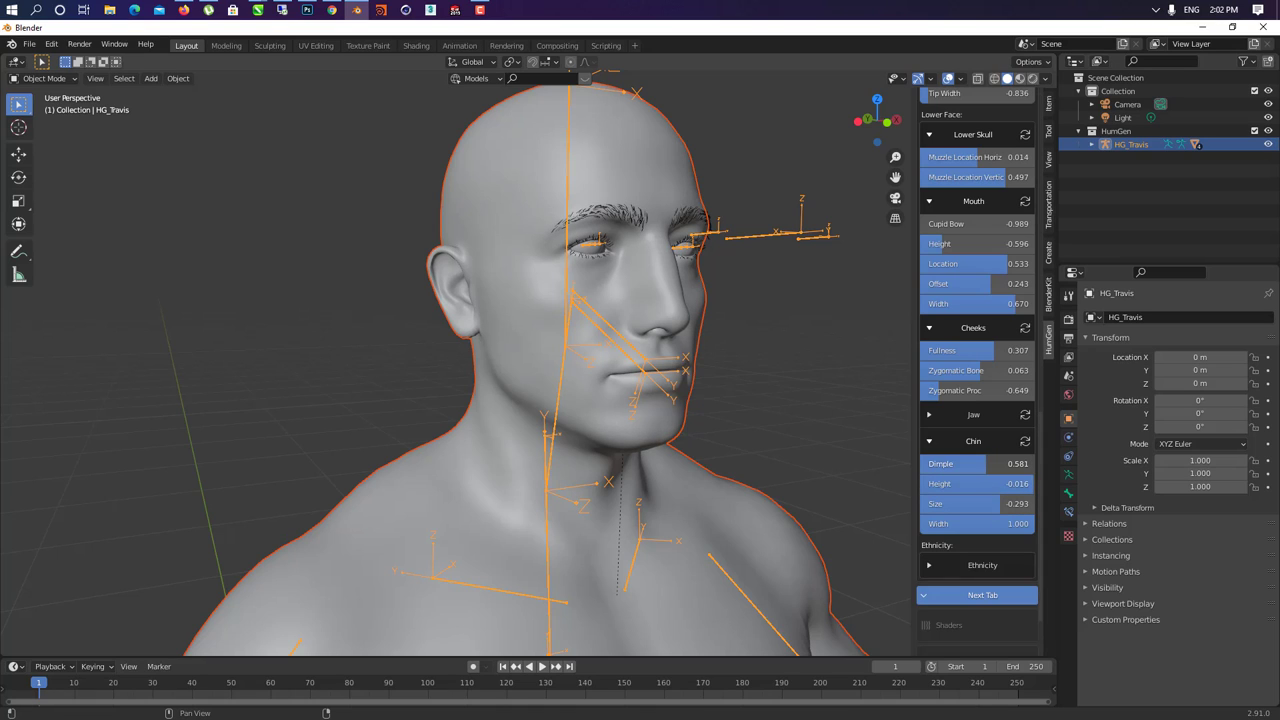
- Collapse the chin settings, set the jaw's Location Vertical to 0.711 and Width to 1.000, and set the cheeks' Zygomatic Proc to -0.580
{"action": "left_click", "coordinate": [930, 441]}
{"action": "left_click", "coordinate": [930, 414]}
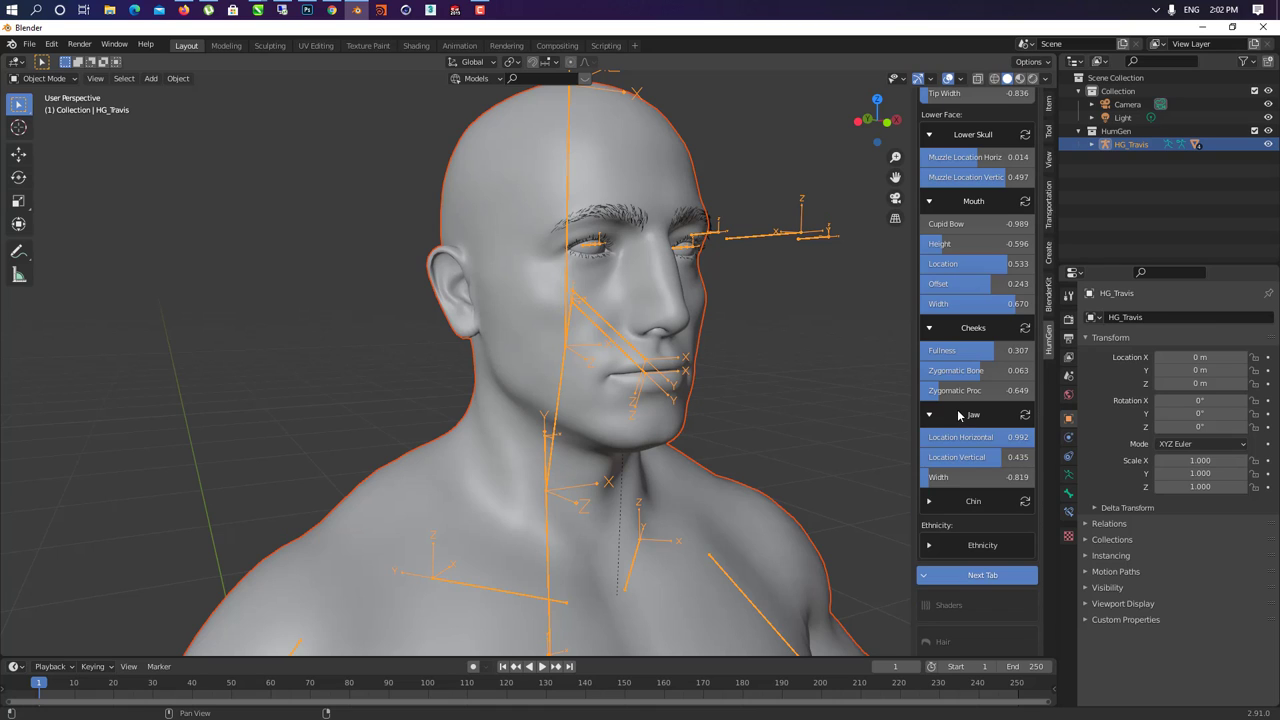
{"action": "left_click_drag", "start_coordinate": [940, 477], "coordinate": [983, 477]}
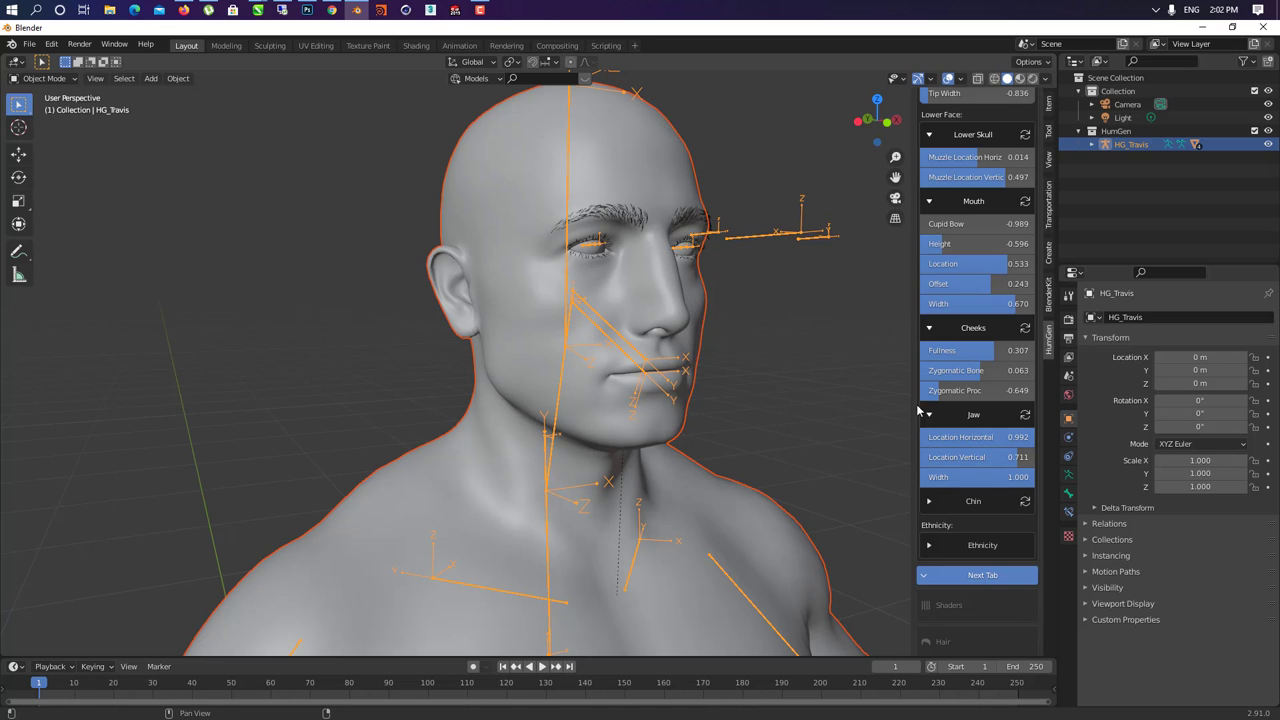
{"action": "mouse_move", "coordinate": [965, 391]}
{"action": "left_mouse_down"}
{"action": "mouse_move", "coordinate": [995, 391]}
{"action": "mouse_move", "coordinate": [972, 391]}
{"action": "left_mouse_up"}
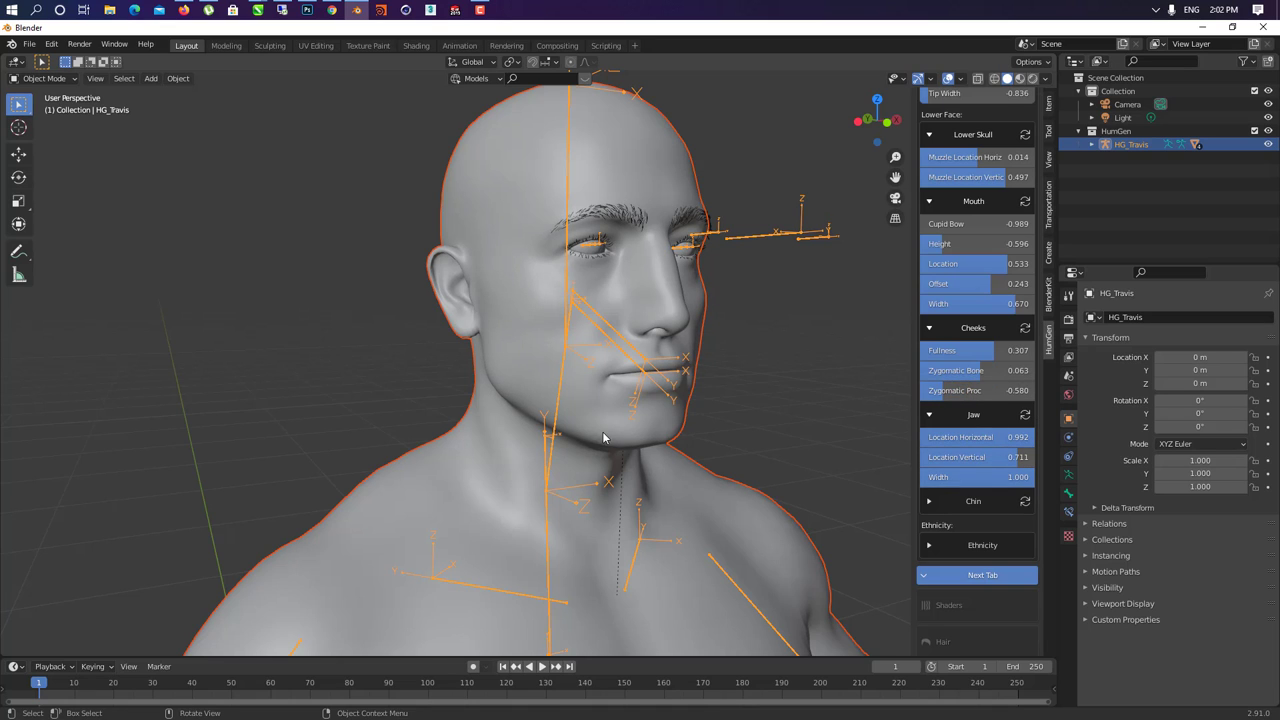
- Advance from the face stage to the Shaders stage and inspect the skin on the face up close
{"action": "middle_click_drag", "start_coordinate": [620, 468], "coordinate": [606, 463]}
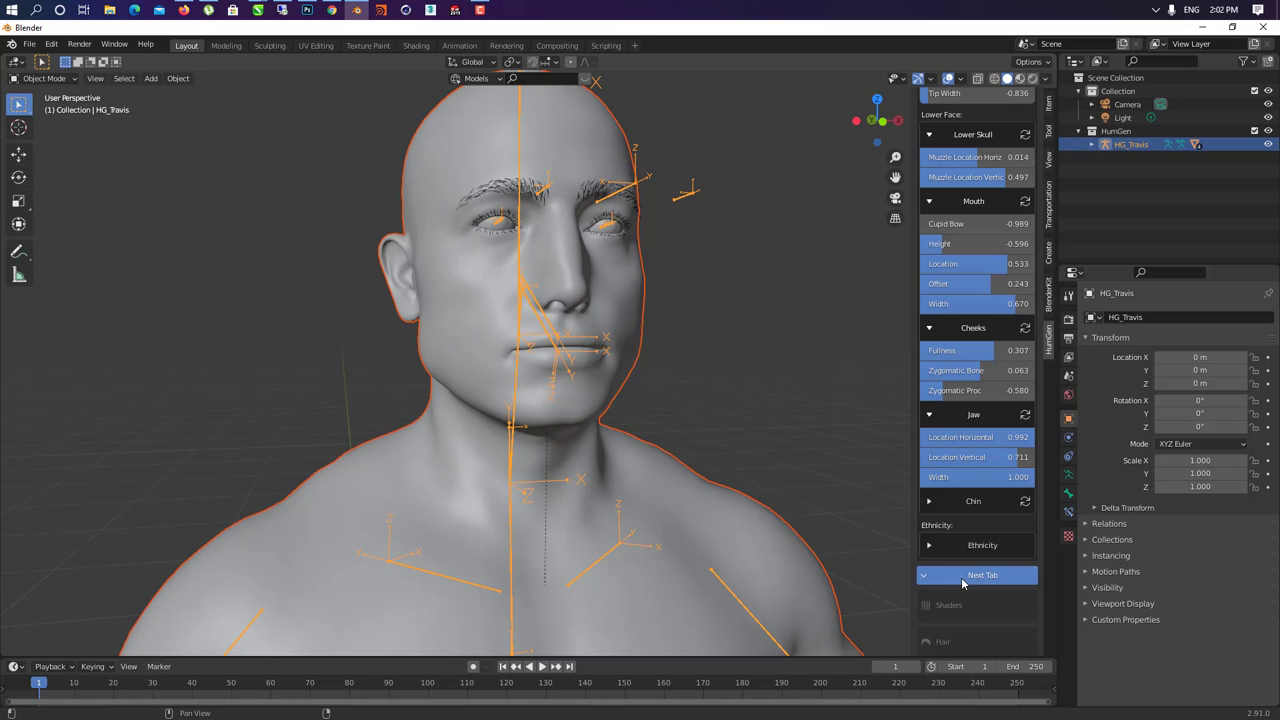
{"action": "left_click", "coordinate": [963, 579]}
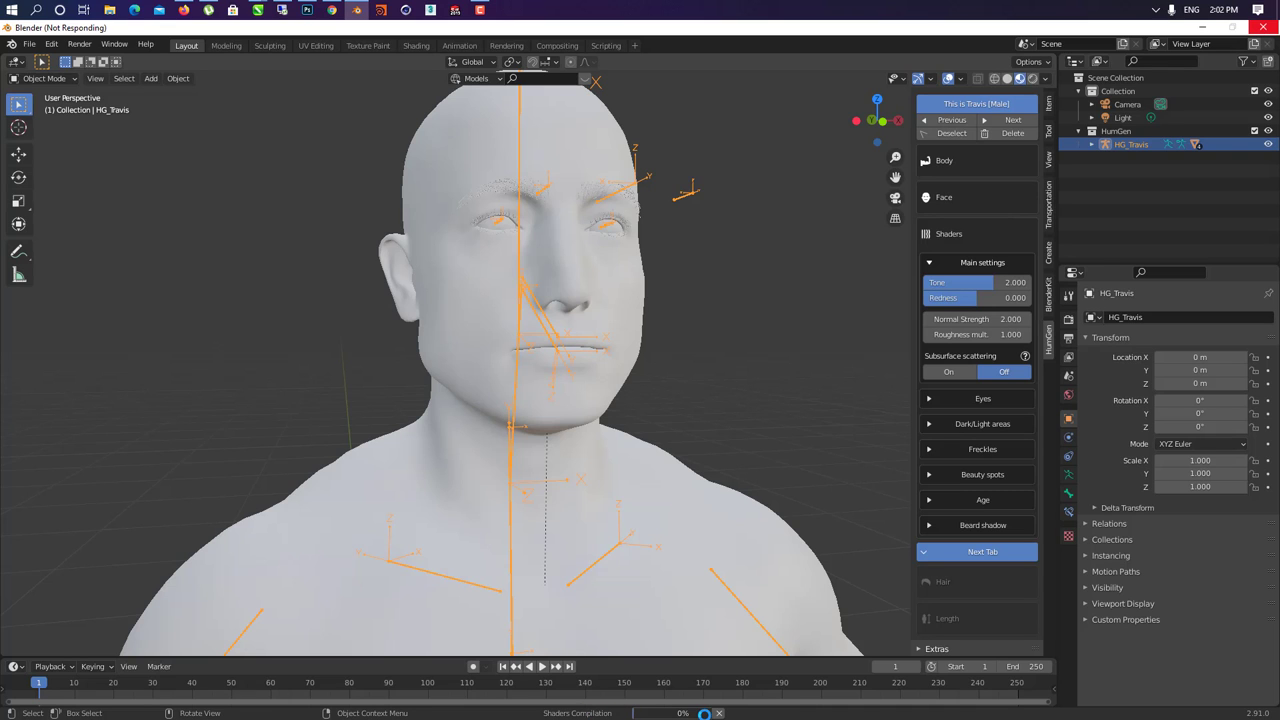
{"action": "middle_click_drag", "start_coordinate": [824, 440], "coordinate": [618, 378]}
{"action": "scroll", "coordinate": [543, 240], "scroll_direction": "up", "scroll_amount": 4}
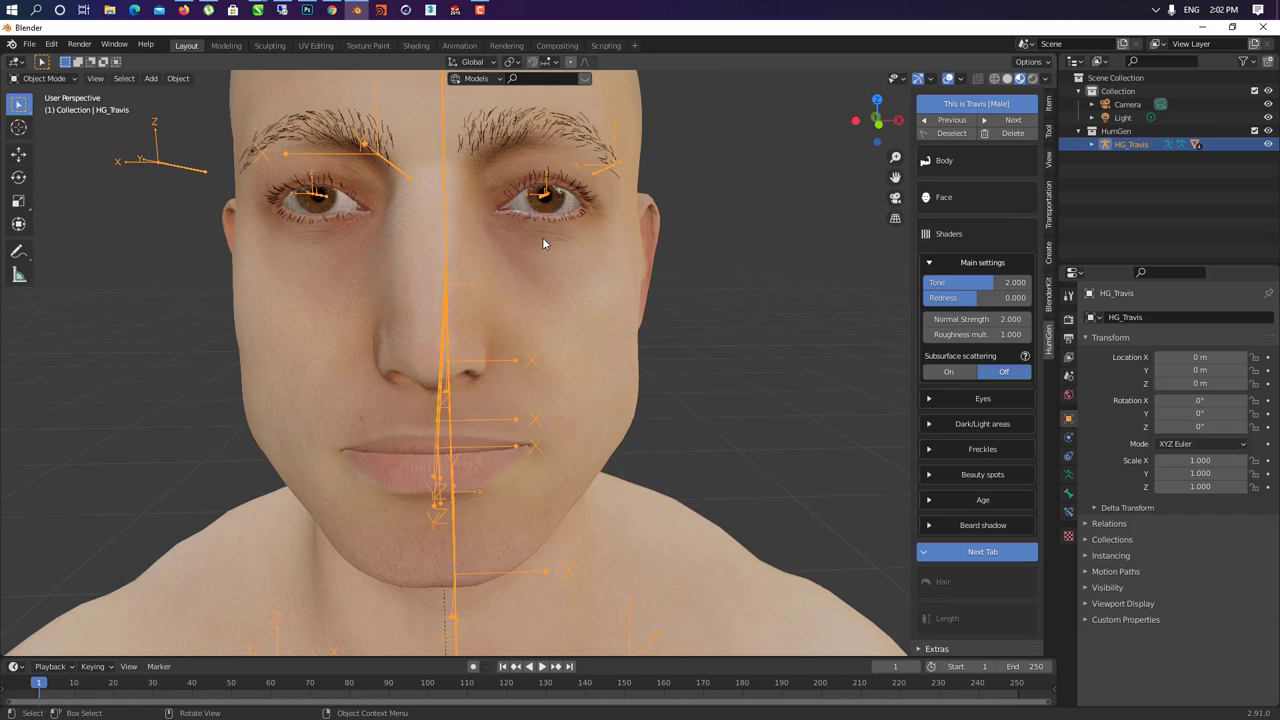
{"action": "scroll", "coordinate": [539, 276], "scroll_direction": "down", "scroll_amount": 4}
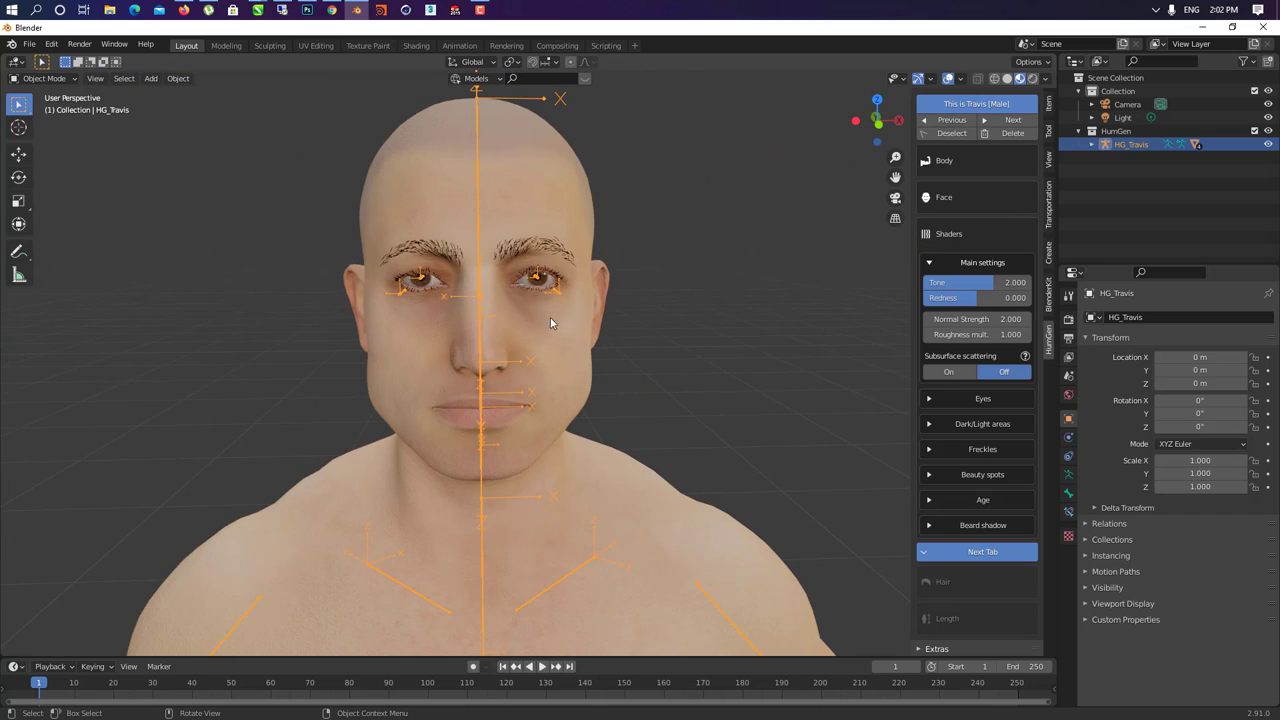
{"action": "scroll", "coordinate": [960, 300], "scroll_direction": "up", "scroll_amount": 1}
- Return to the face settings and randomize all facial features on the skinned head
{"action": "left_click", "coordinate": [958, 256]}
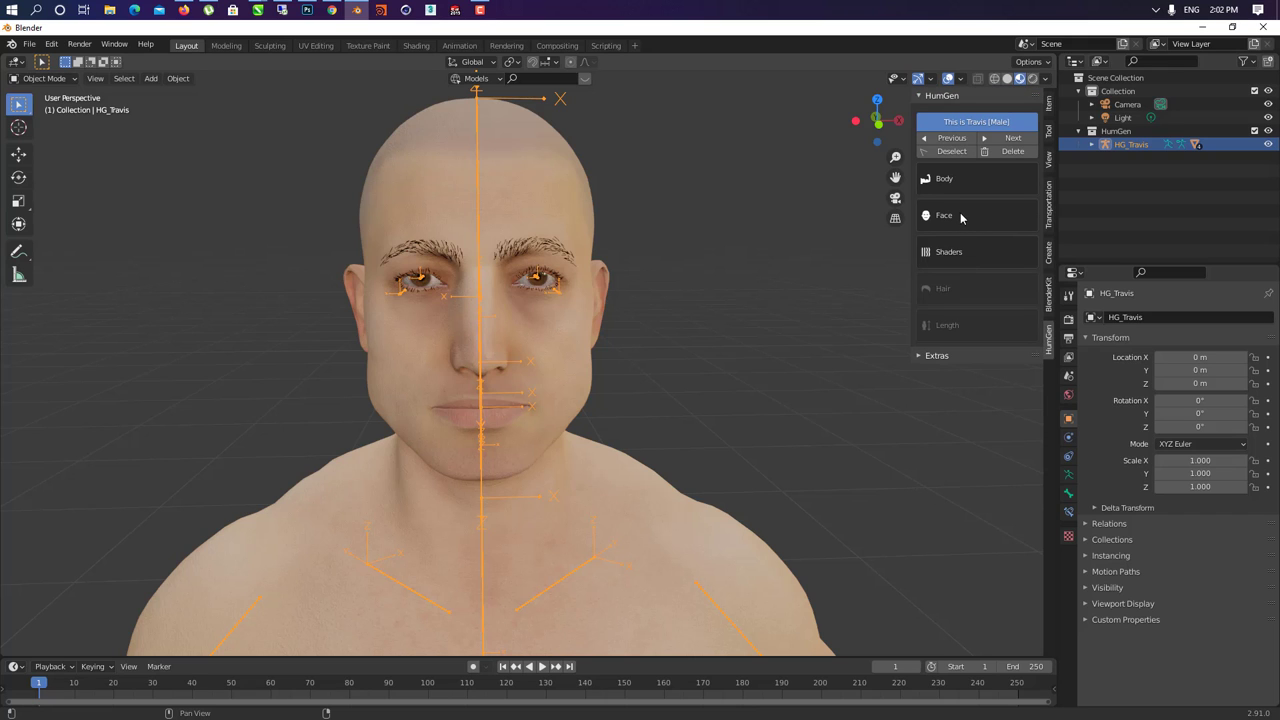
{"action": "left_click", "coordinate": [947, 217]}
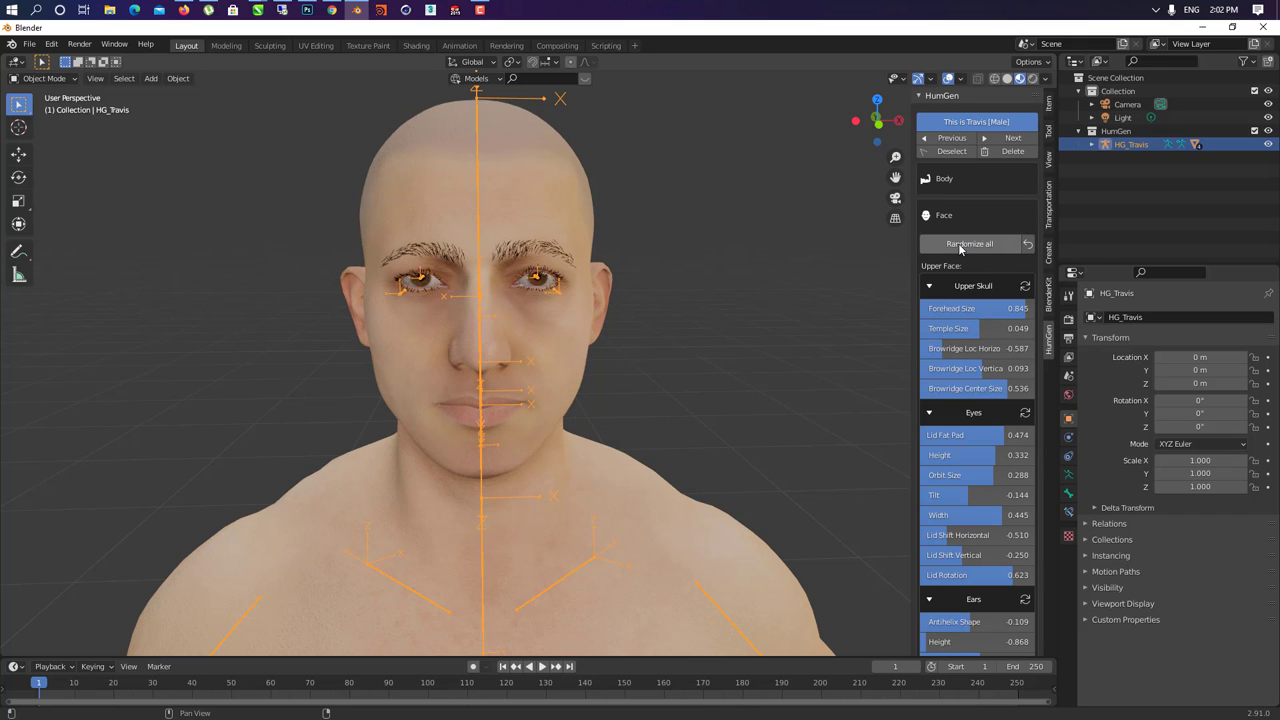
{"action": "middle_click_drag", "start_coordinate": [492, 421], "coordinate": [523, 414]}
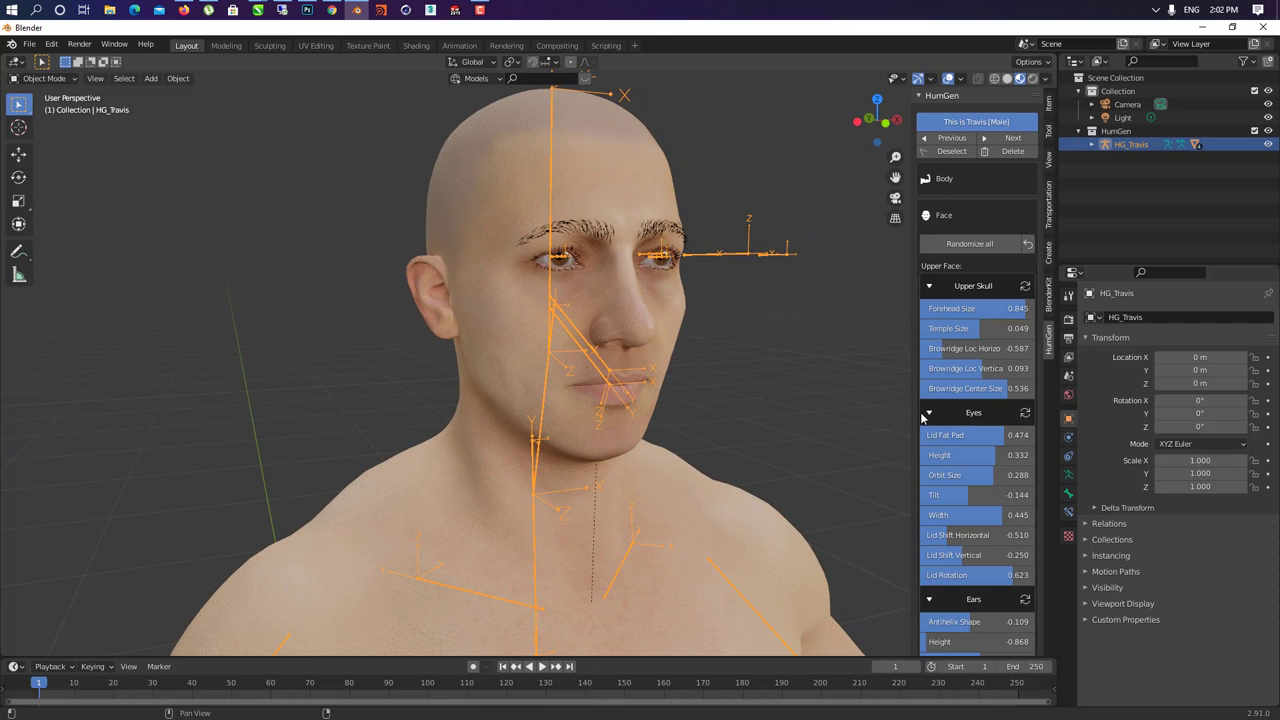
- Collapse the eye and ear settings, and set the nose's Height to 0.281 and Location to -0.469
{"action": "left_click", "coordinate": [928, 413]}
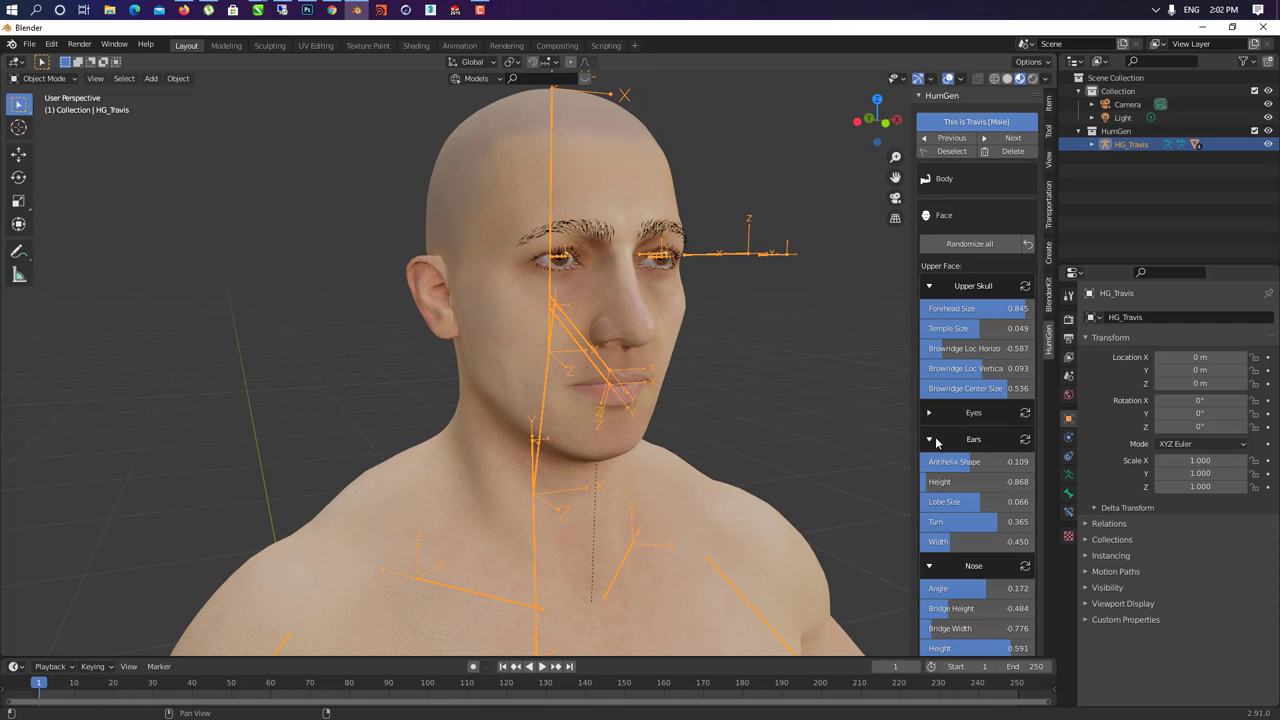
{"action": "left_click", "coordinate": [940, 442]}
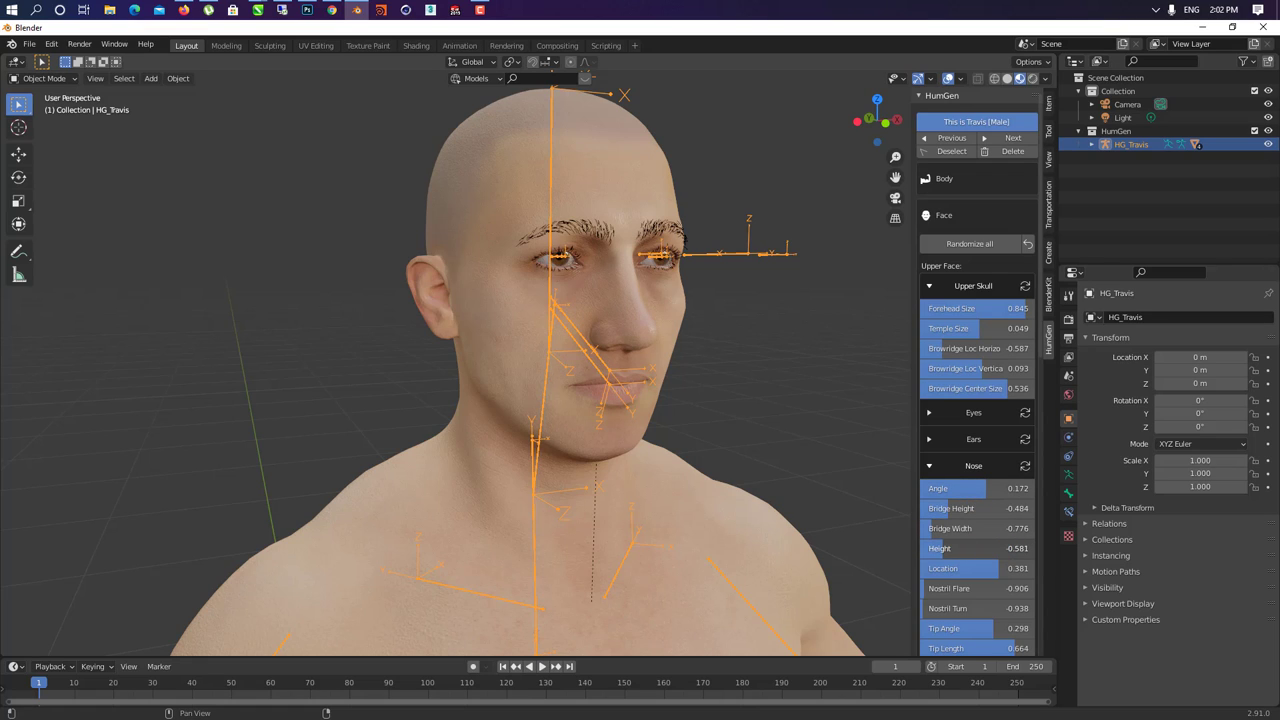
{"action": "left_click_drag", "start_coordinate": [1000, 548], "coordinate": [1015, 548]}
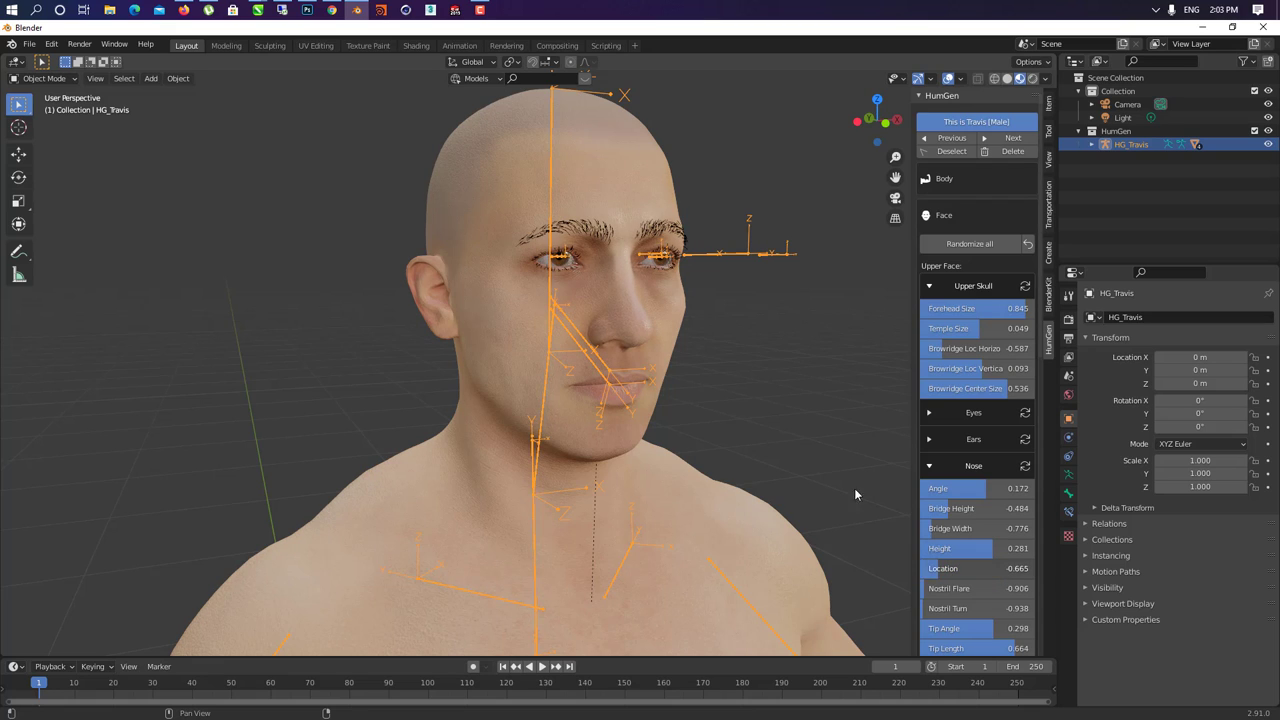
{"action": "middle_click_drag", "start_coordinate": [854, 488], "coordinate": [511, 337]}
{"action": "scroll", "coordinate": [372, 333], "scroll_direction": "up", "scroll_amount": 3}
{"action": "middle_click_drag", "start_coordinate": [368, 330], "coordinate": [660, 356]}
{"action": "scroll", "coordinate": [746, 324], "scroll_direction": "up", "scroll_amount": 2}
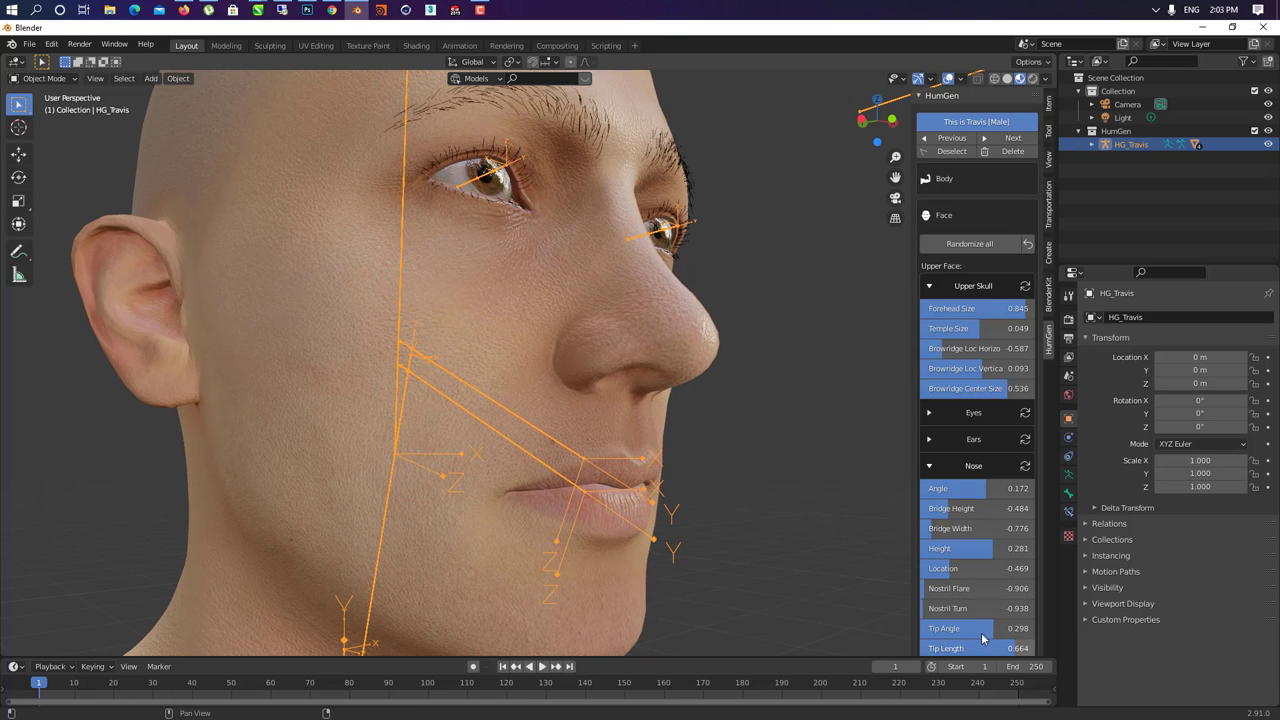
- Set the nose's Tip Angle to -0.484, Tip Length to -0.841, Tip Size to -0.181 and Tip Width to -0.947
{"action": "left_click_drag", "start_coordinate": [985, 628], "coordinate": [938, 648]}
{"action": "scroll", "coordinate": [945, 640], "scroll_direction": "down", "scroll_amount": 3}
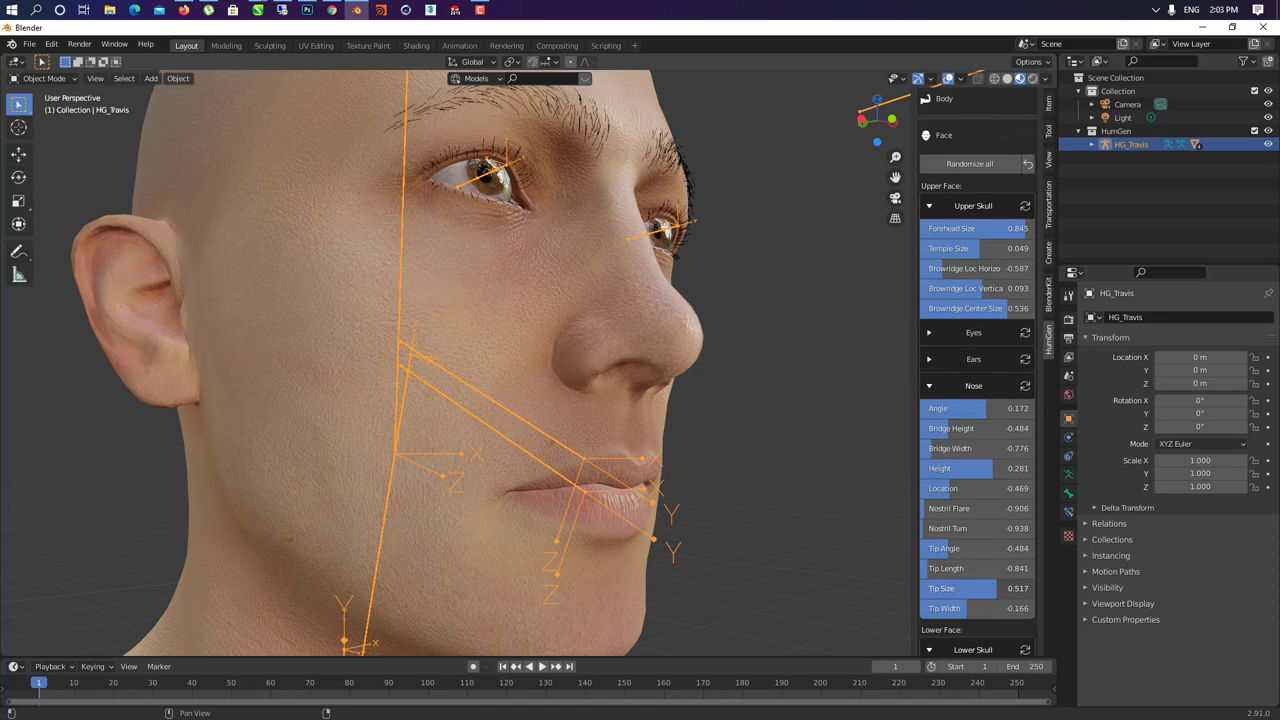
{"action": "left_click_drag", "start_coordinate": [996, 588], "coordinate": [923, 608]}
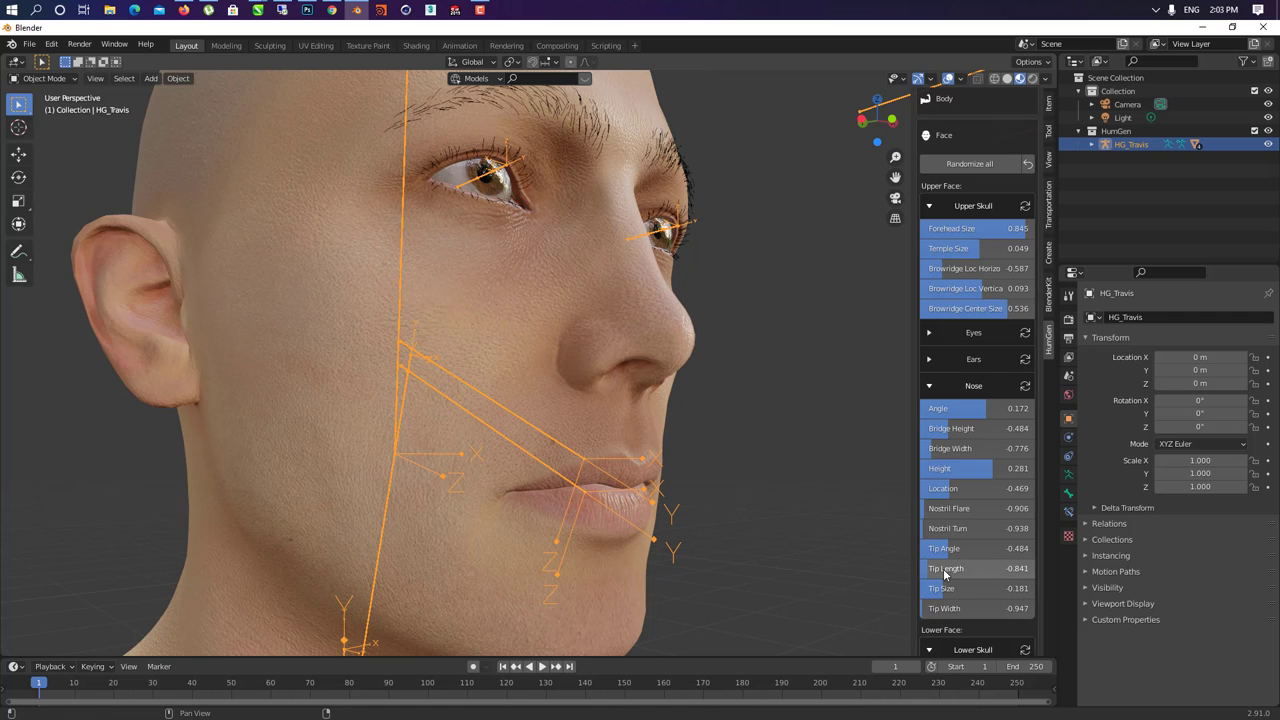
- Check the reshaped face from several angles and look over the lower-face settings down to the jaw and chin
{"action": "middle_click_drag", "start_coordinate": [740, 481], "coordinate": [658, 518]}
{"action": "scroll", "coordinate": [600, 448], "scroll_direction": "down", "scroll_amount": 4}
{"action": "middle_click_drag", "start_coordinate": [565, 493], "coordinate": [620, 456]}
{"action": "scroll", "coordinate": [993, 437], "scroll_direction": "down", "scroll_amount": 1}
{"action": "scroll", "coordinate": [993, 437], "scroll_direction": "down", "scroll_amount": 15}
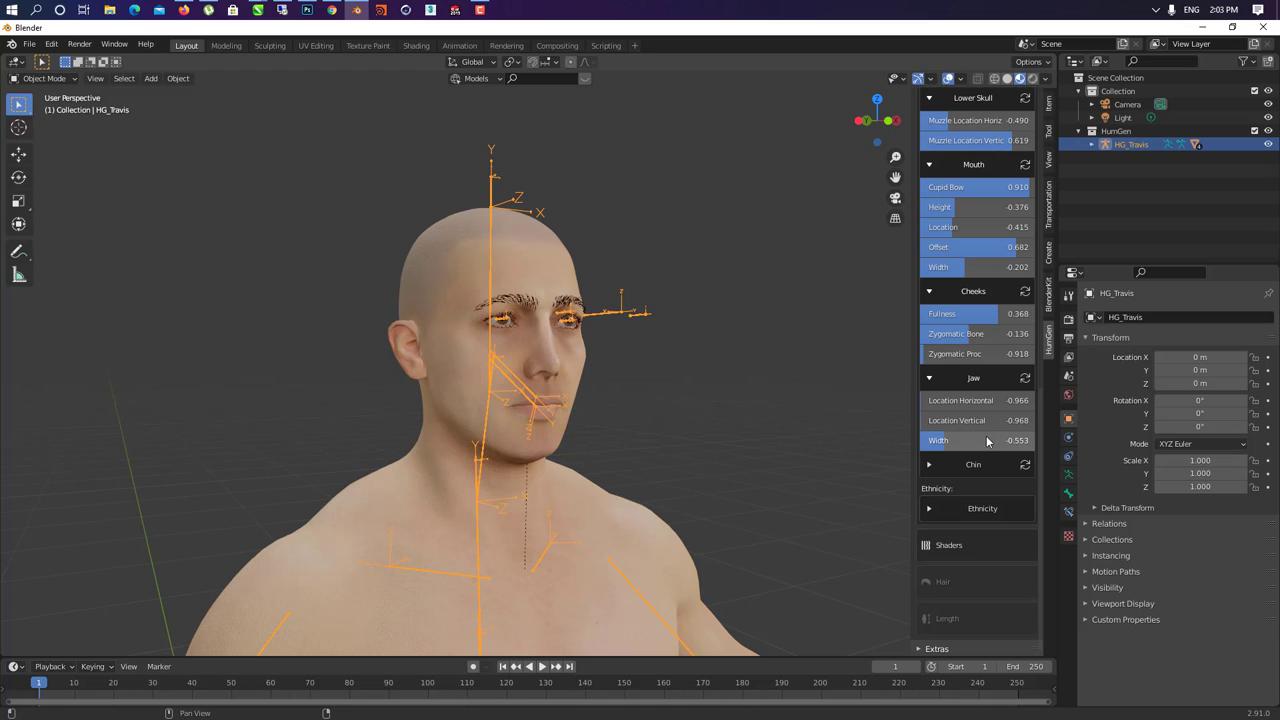
- Open the human's shader settings and view the face up close
{"action": "scroll", "coordinate": [970, 498], "scroll_direction": "up", "scroll_amount": 13}
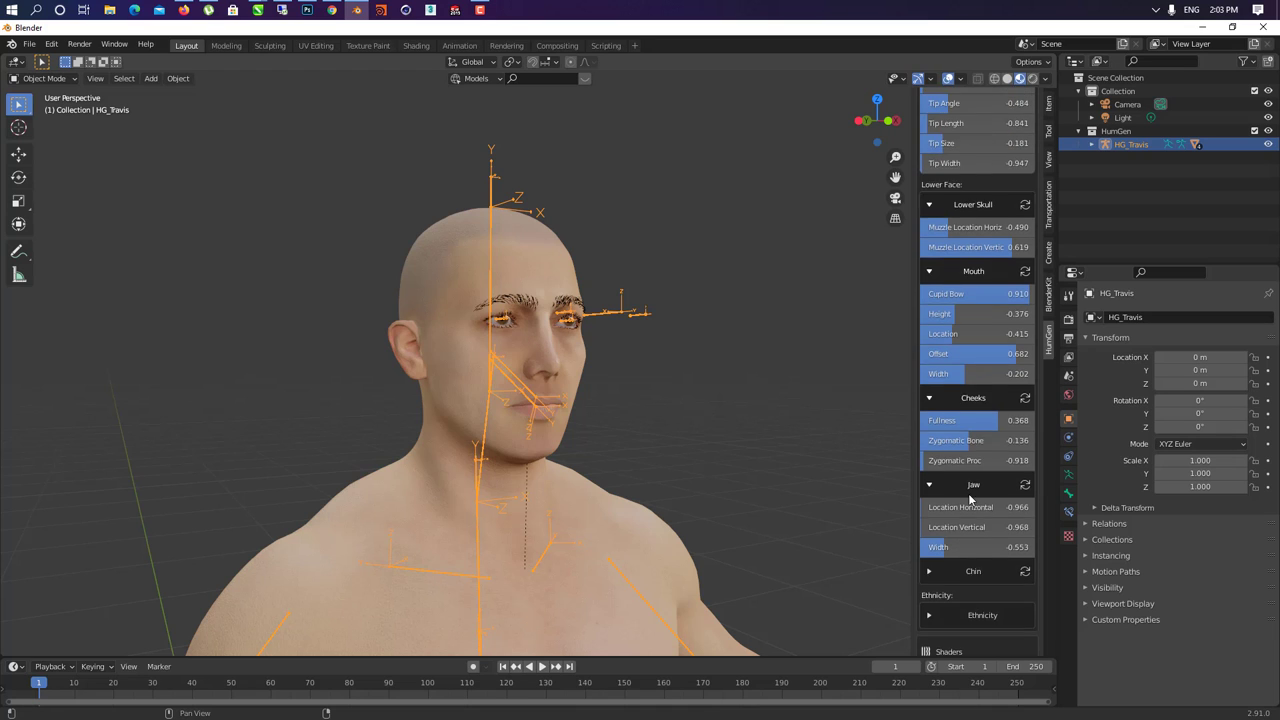
{"action": "scroll", "coordinate": [970, 498], "scroll_direction": "down", "scroll_amount": 13}
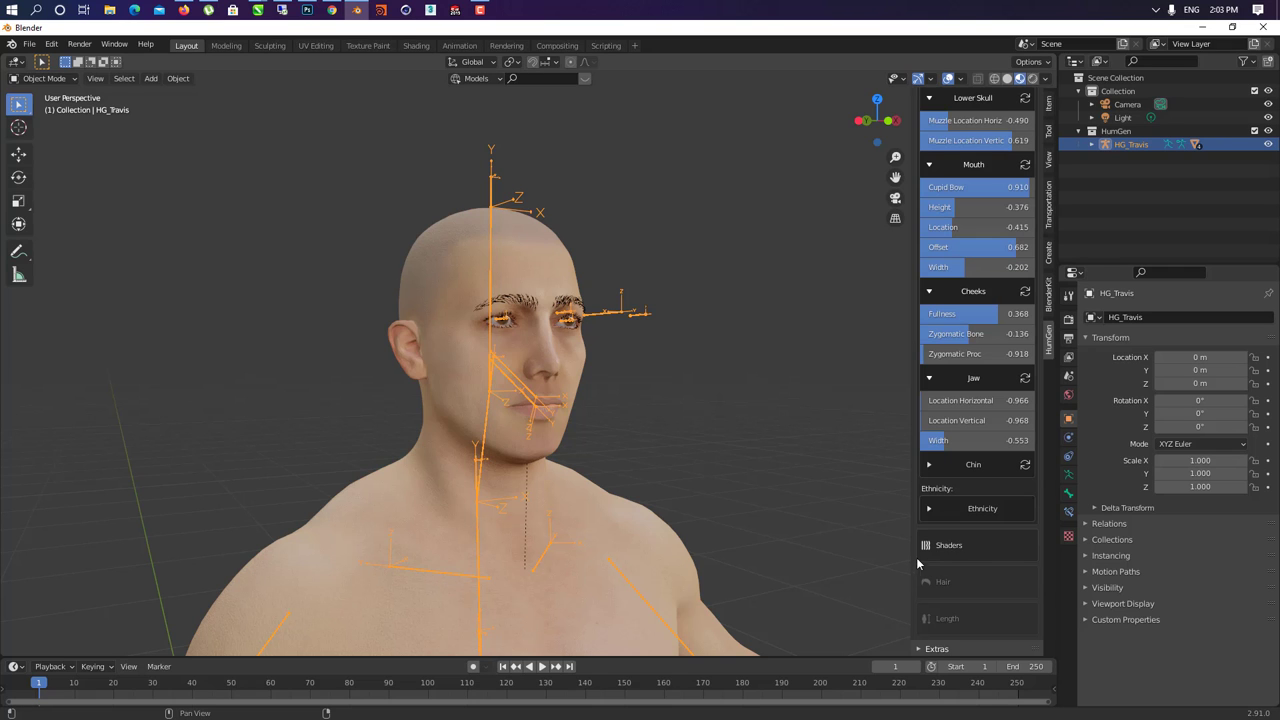
{"action": "left_click", "coordinate": [940, 546]}
{"action": "scroll", "coordinate": [588, 279], "scroll_direction": "up", "scroll_amount": 5}
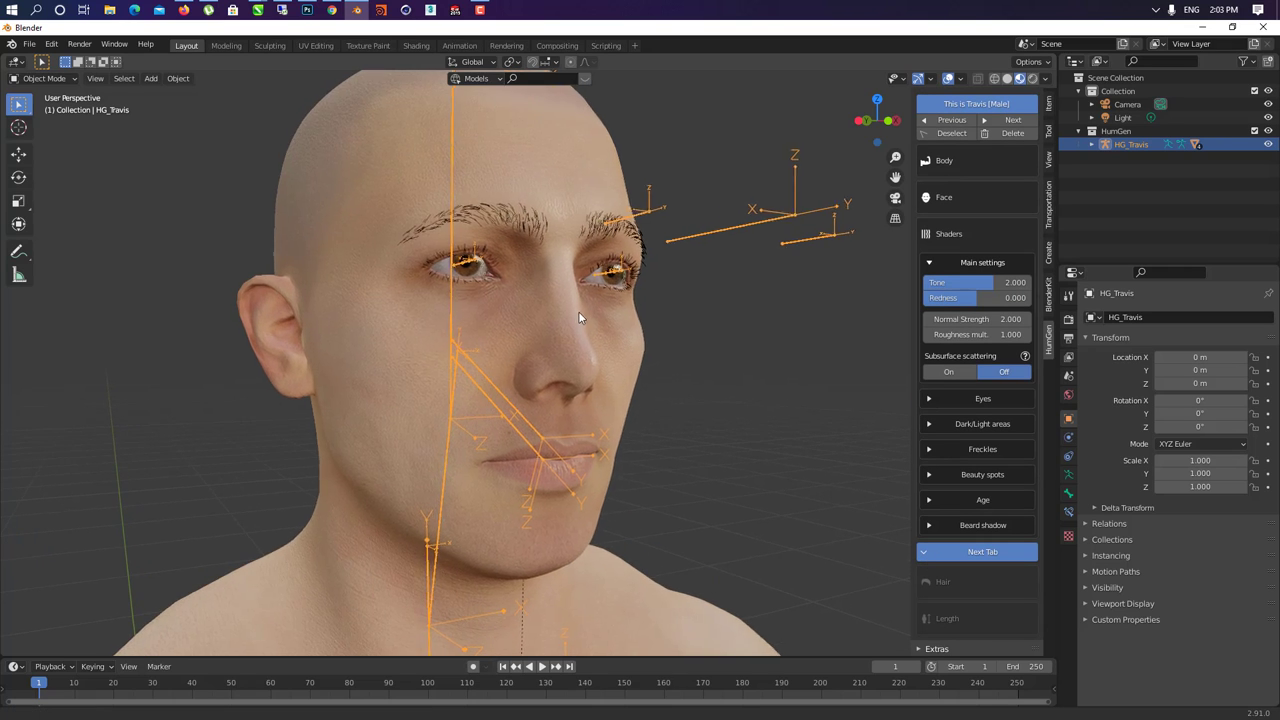
{"action": "mouse_move", "coordinate": [578, 318]}
{"action": "middle_mouse_down"}
{"action": "mouse_move", "coordinate": [583, 357]}
{"action": "mouse_move", "coordinate": [505, 372]}
{"action": "mouse_move", "coordinate": [446, 354]}
{"action": "mouse_move", "coordinate": [442, 305]}
{"action": "mouse_move", "coordinate": [527, 361]}
{"action": "mouse_move", "coordinate": [560, 365]}
{"action": "mouse_move", "coordinate": [545, 362]}
{"action": "middle_mouse_up"}
- Switch the viewport to rendered shading and show the scene's render settings
{"action": "left_click", "coordinate": [1034, 79]}
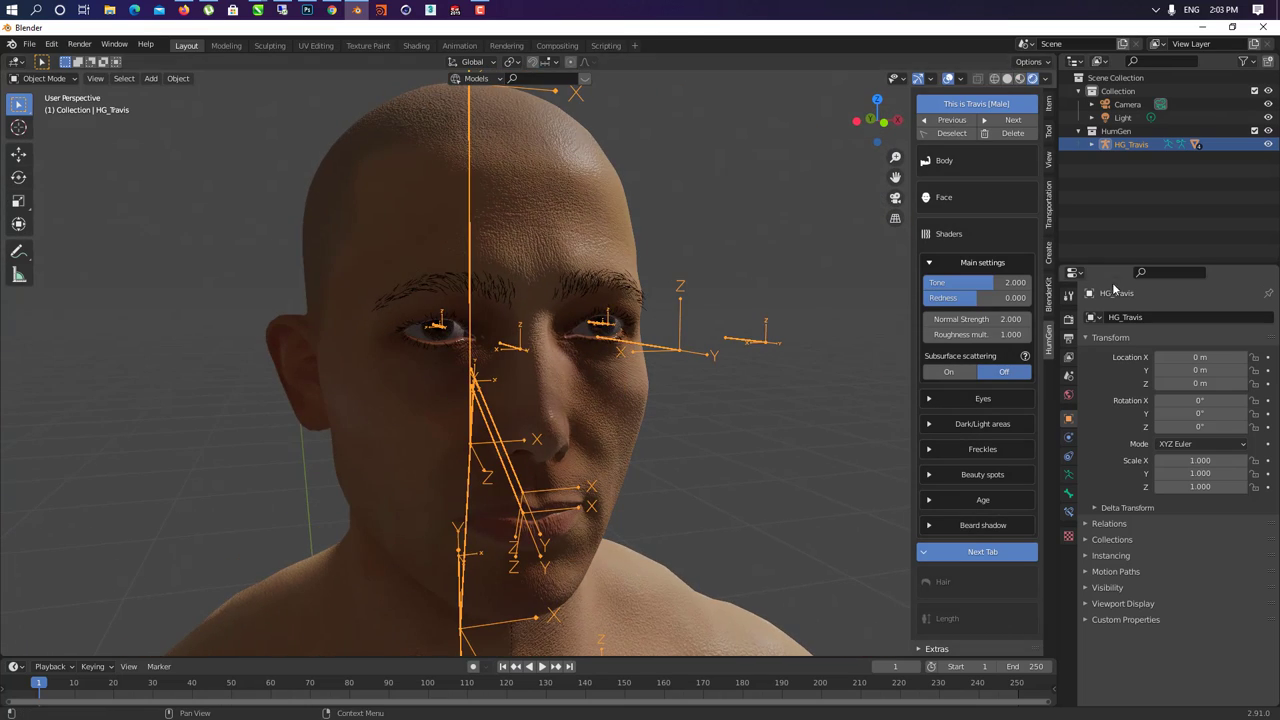
{"action": "left_click", "coordinate": [1069, 296]}
{"action": "left_click", "coordinate": [1069, 318]}
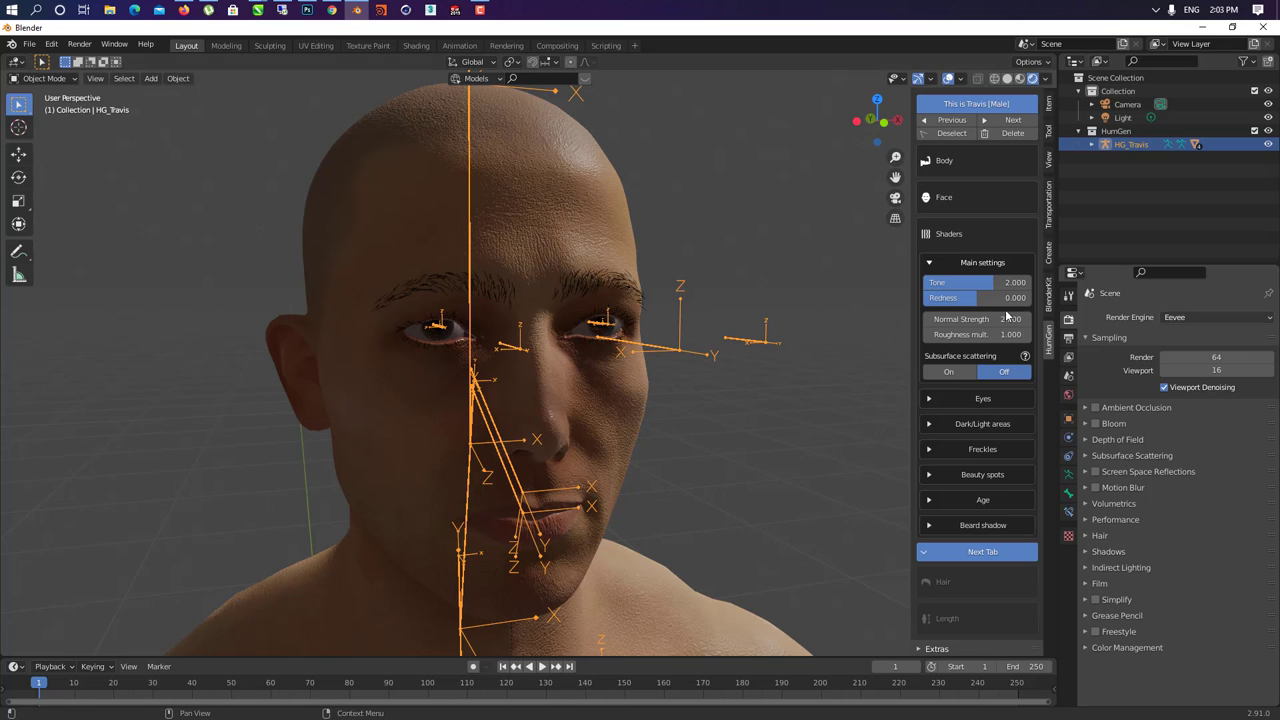
{"action": "middle_click_drag", "start_coordinate": [480, 340], "coordinate": [600, 370]}
{"action": "key", "text": "shift+a"}
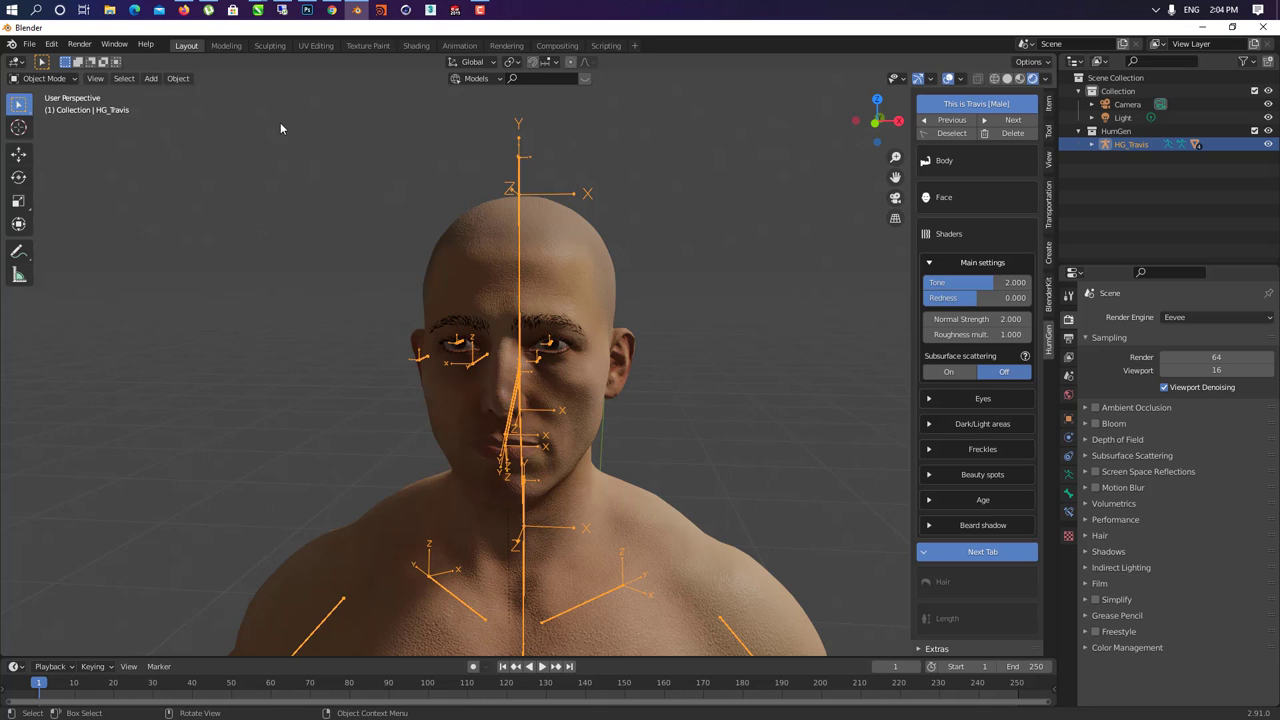
{"action": "left_click", "coordinate": [480, 10]}
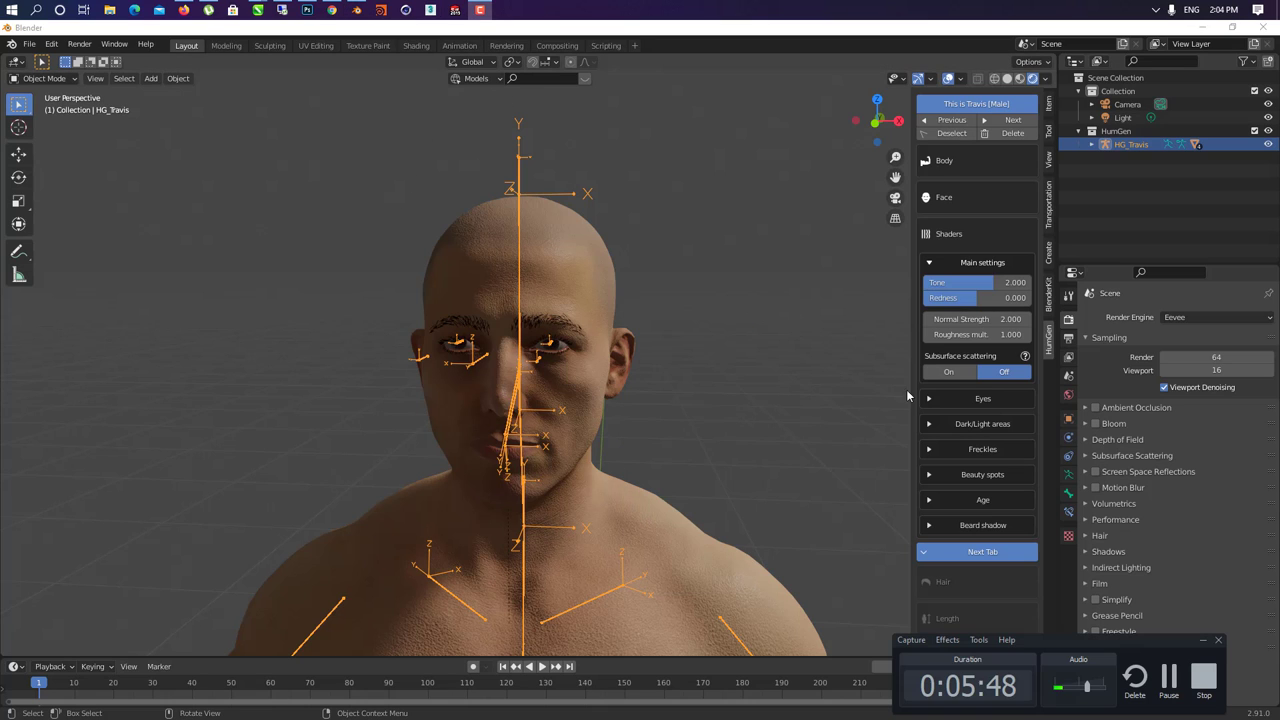
{"action": "left_click", "coordinate": [1168, 680]}
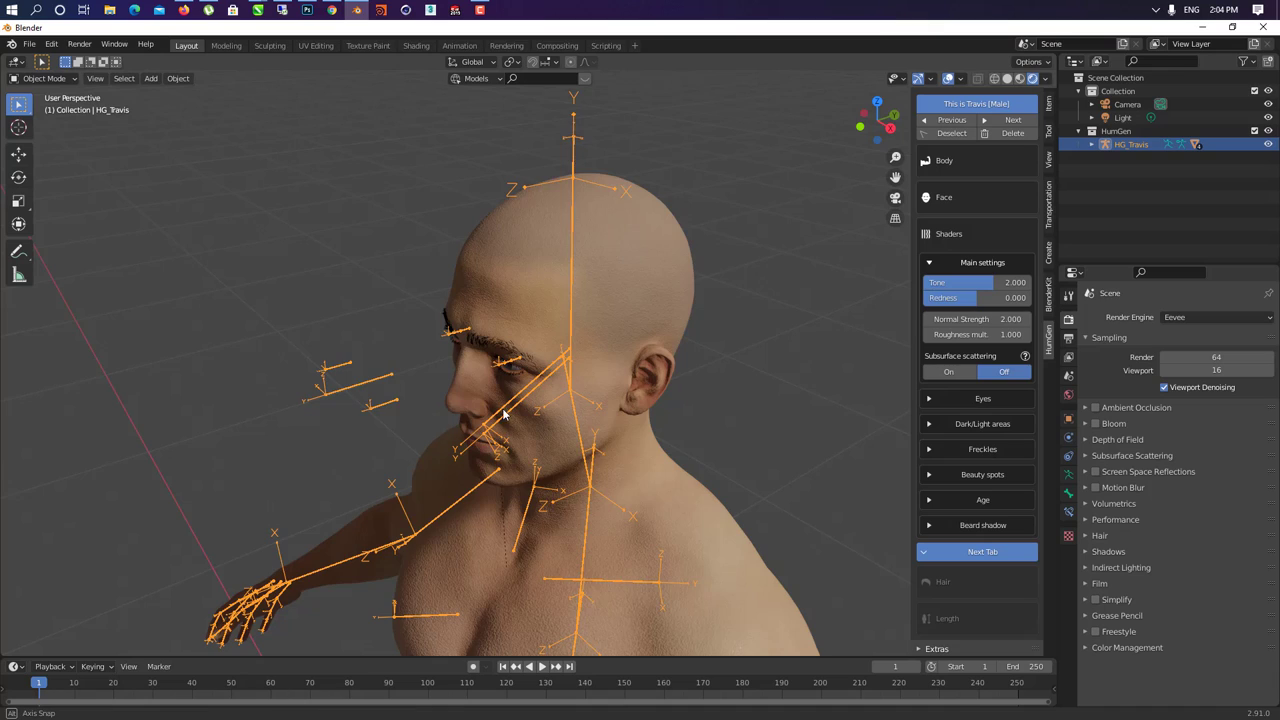
- Delete the scene's Light object and look at the head without it
{"action": "middle_click_drag", "start_coordinate": [503, 413], "coordinate": [493, 376]}
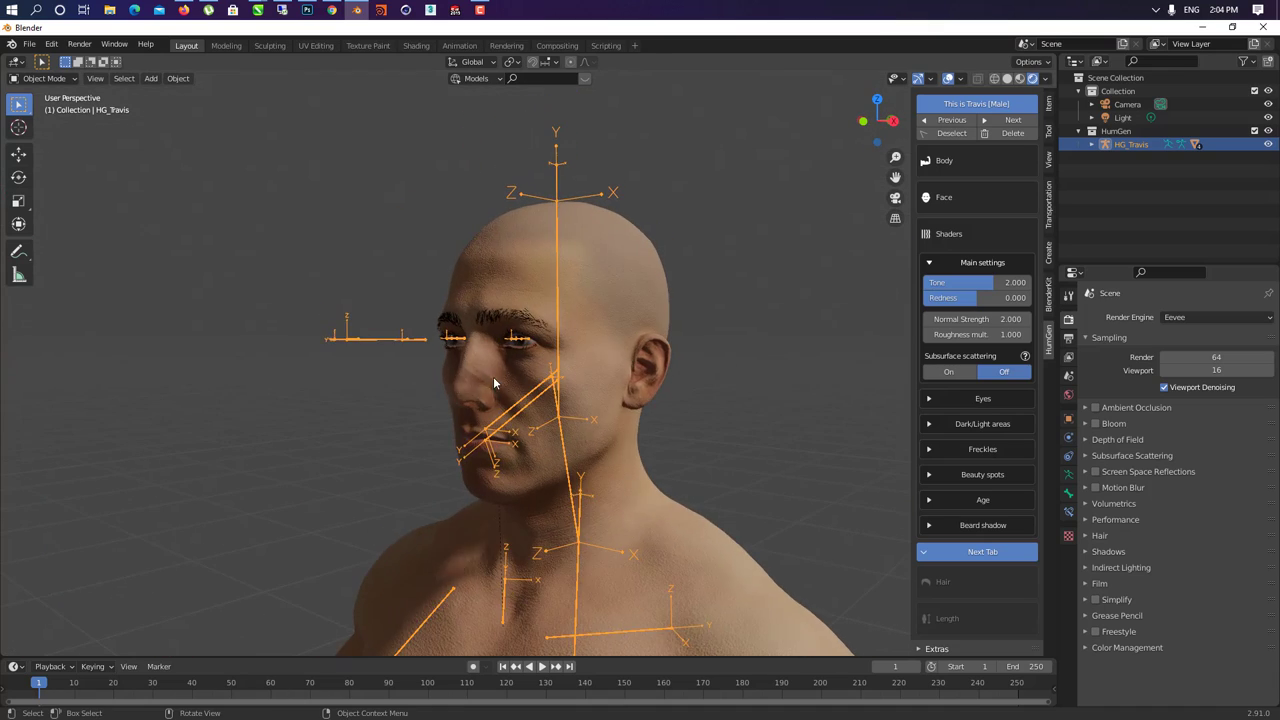
{"action": "scroll", "coordinate": [480, 378], "scroll_direction": "up", "scroll_amount": 4}
{"action": "middle_click_drag", "start_coordinate": [403, 407], "coordinate": [540, 425]}
{"action": "left_click", "coordinate": [1124, 117]}
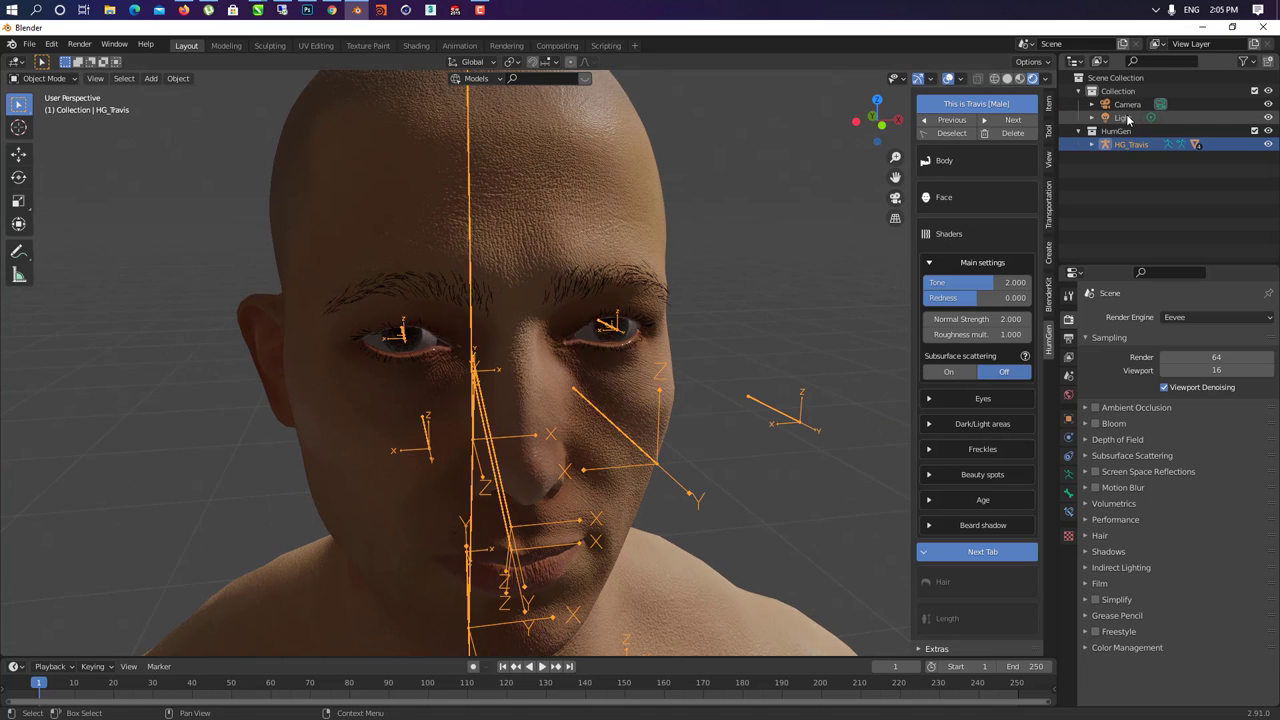
{"action": "key", "text": "Delete"}
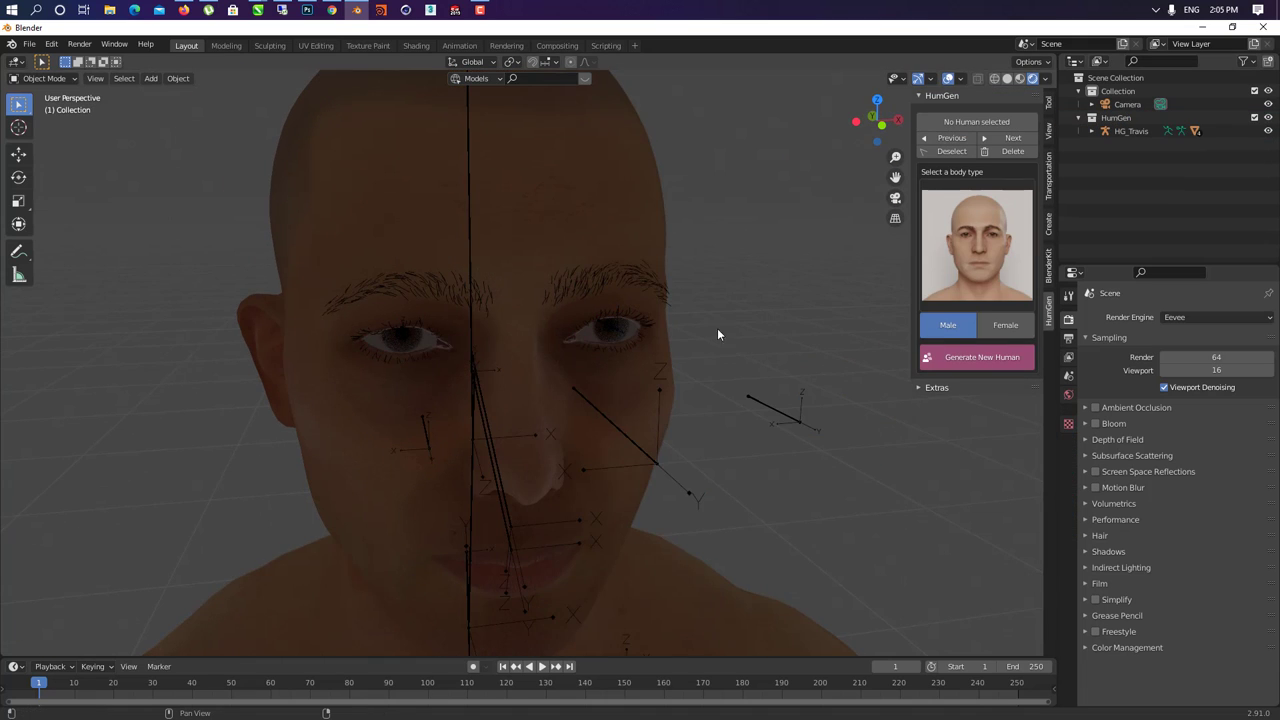
{"action": "middle_click_drag", "start_coordinate": [717, 328], "coordinate": [520, 418]}
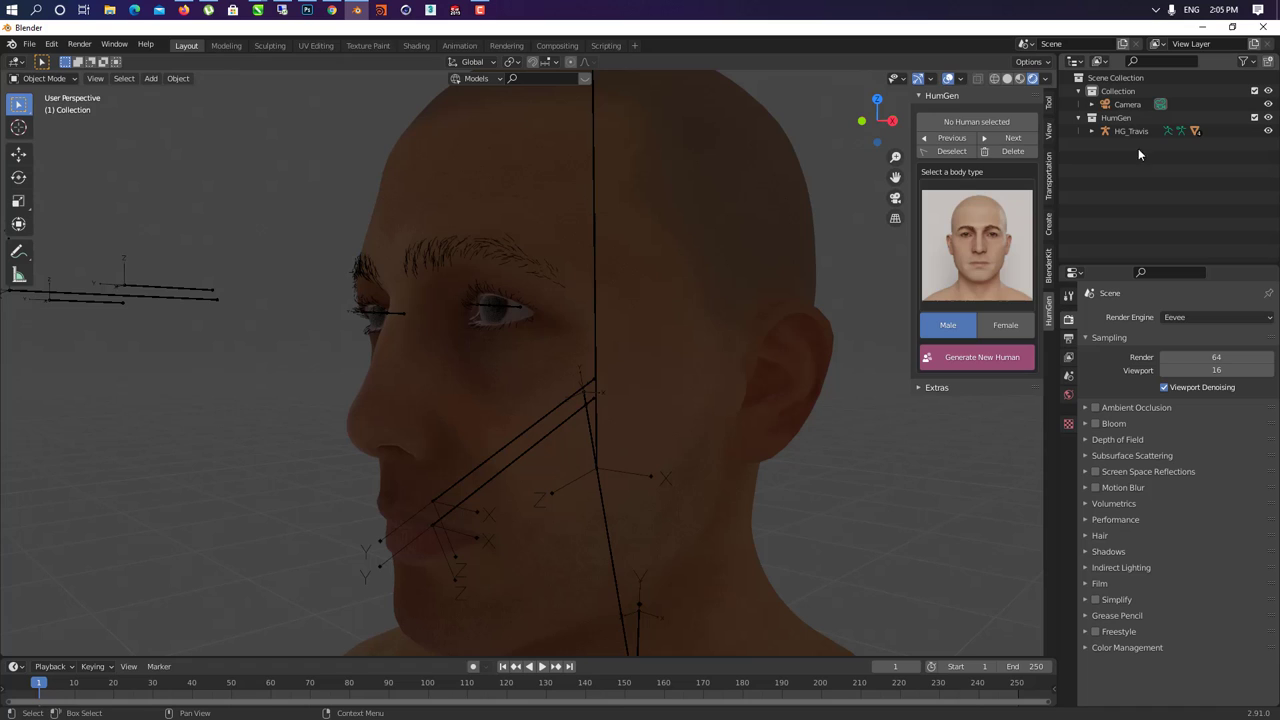
- Light the scene with the exterior HDRI Abandoned hopper terminal 02 from the Transportation add-on
{"action": "left_click", "coordinate": [1049, 228]}
{"action": "left_click", "coordinate": [1048, 265]}
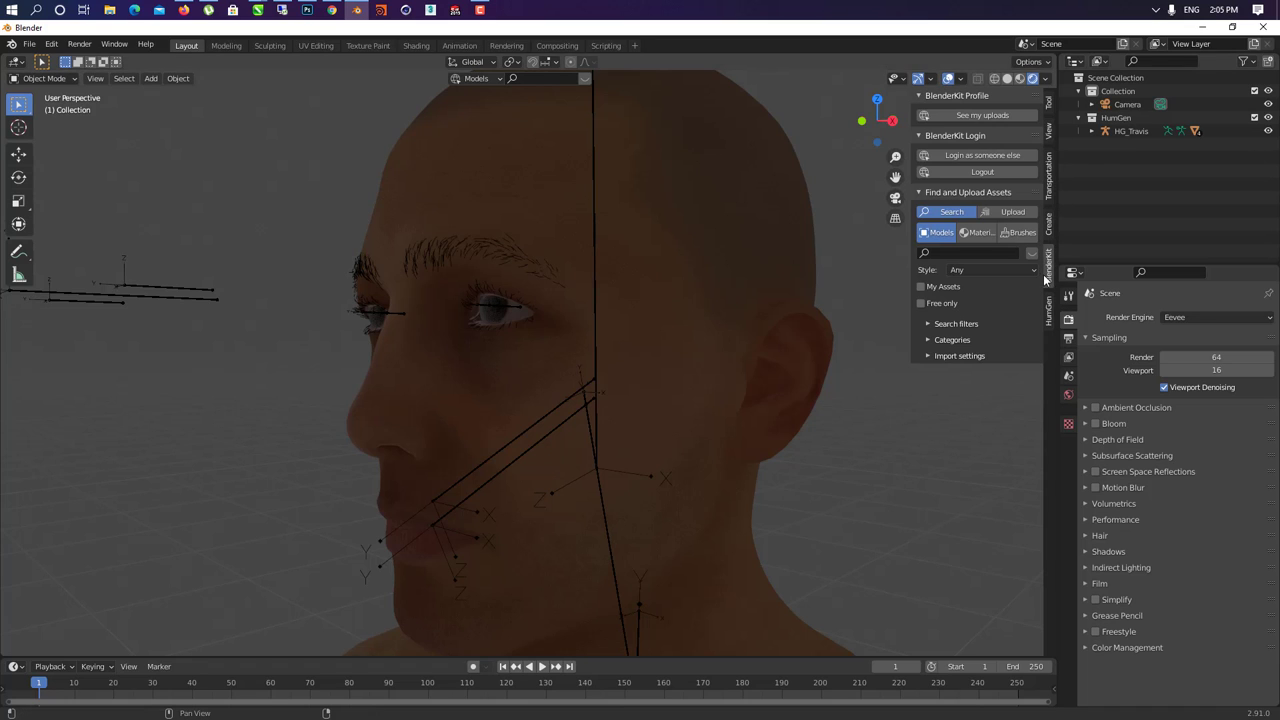
{"action": "left_click", "coordinate": [1047, 152]}
{"action": "scroll", "coordinate": [967, 494], "scroll_direction": "down", "scroll_amount": 5}
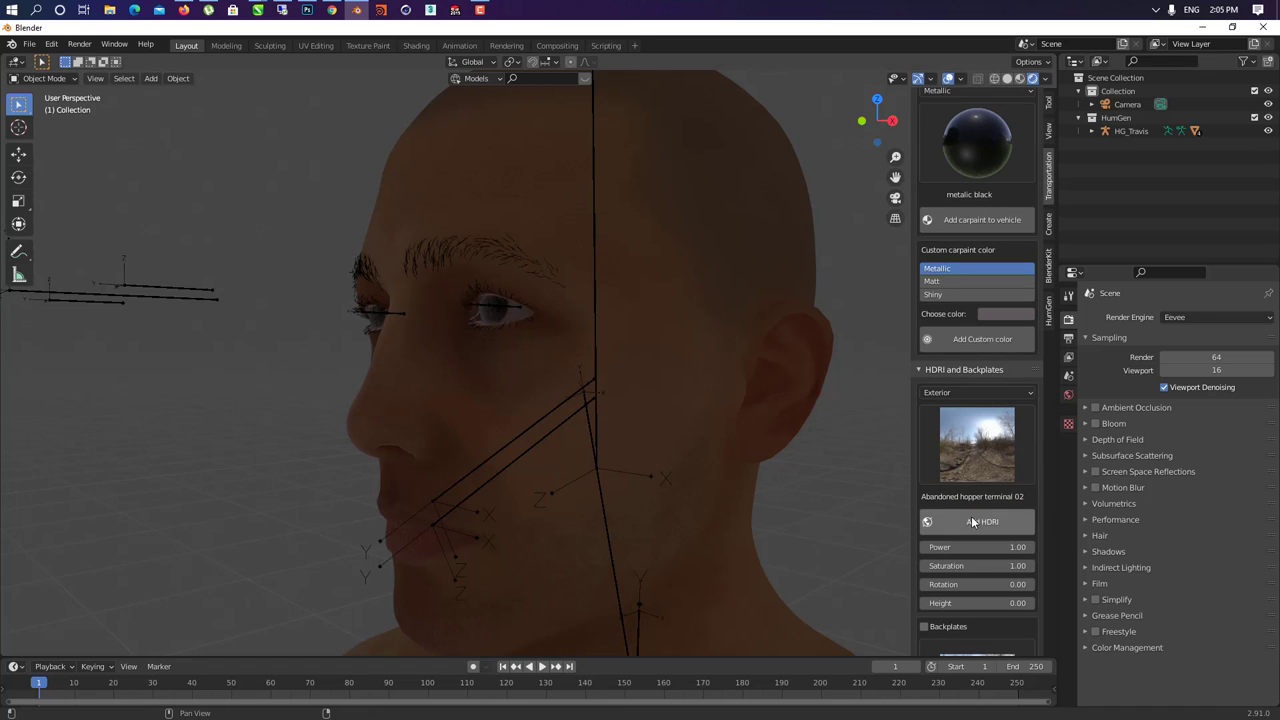
{"action": "left_click", "coordinate": [972, 521]}
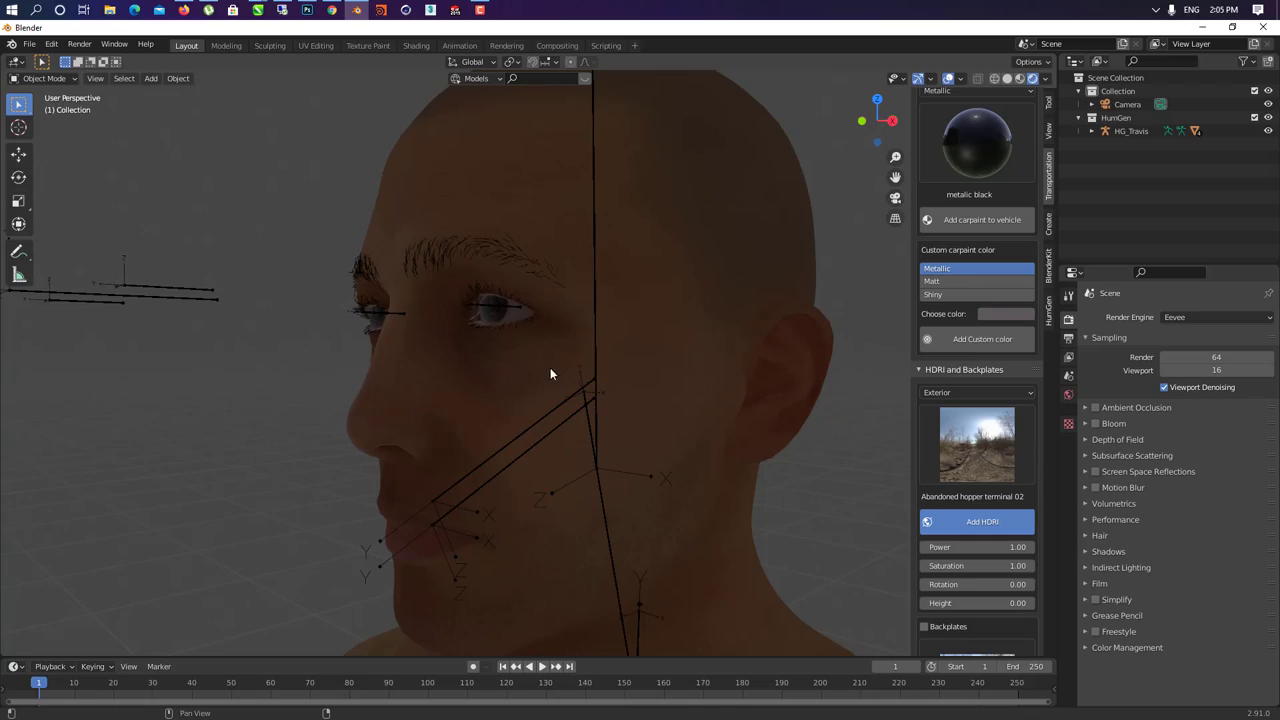
{"action": "middle_click_drag", "start_coordinate": [395, 365], "coordinate": [588, 355]}
{"action": "scroll", "coordinate": [983, 469], "scroll_direction": "down", "scroll_amount": 4}
{"action": "middle_click_drag", "start_coordinate": [655, 470], "coordinate": [748, 430]}
- Select the human and turn on its subsurface scattering, comparing the skin with the option on and off
{"action": "left_click", "coordinate": [598, 405]}
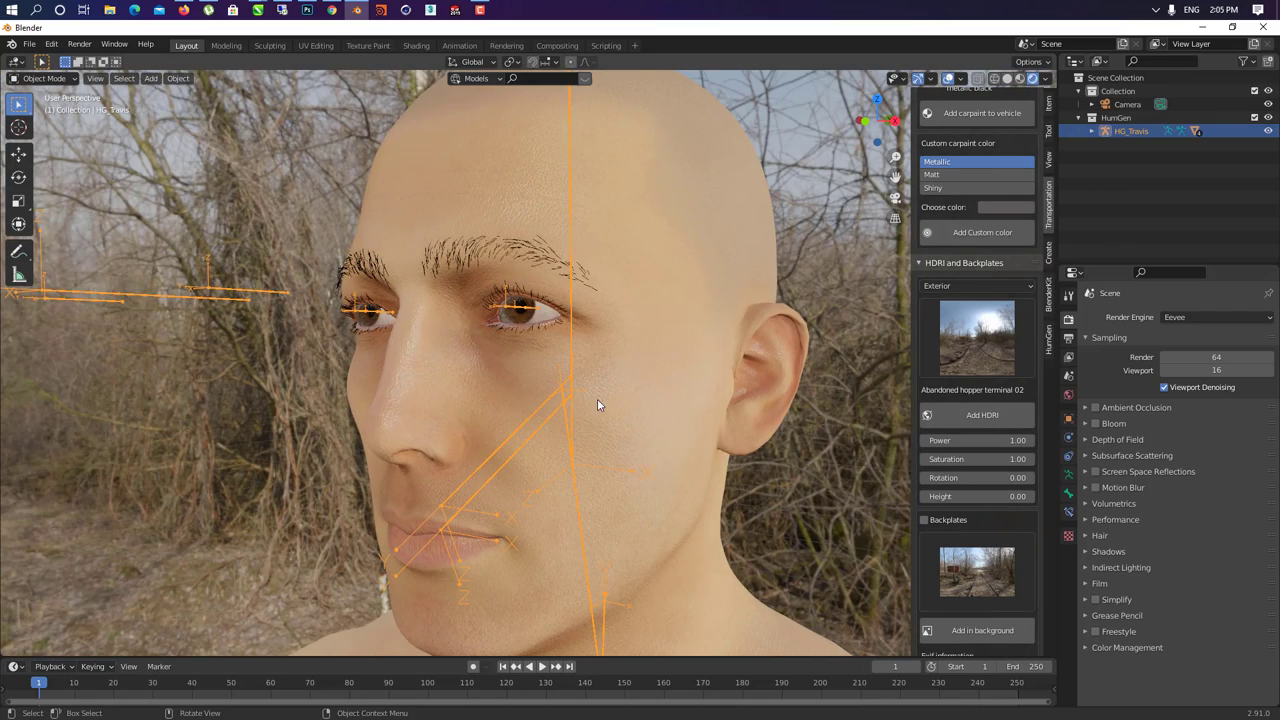
{"action": "left_click", "coordinate": [1052, 350]}
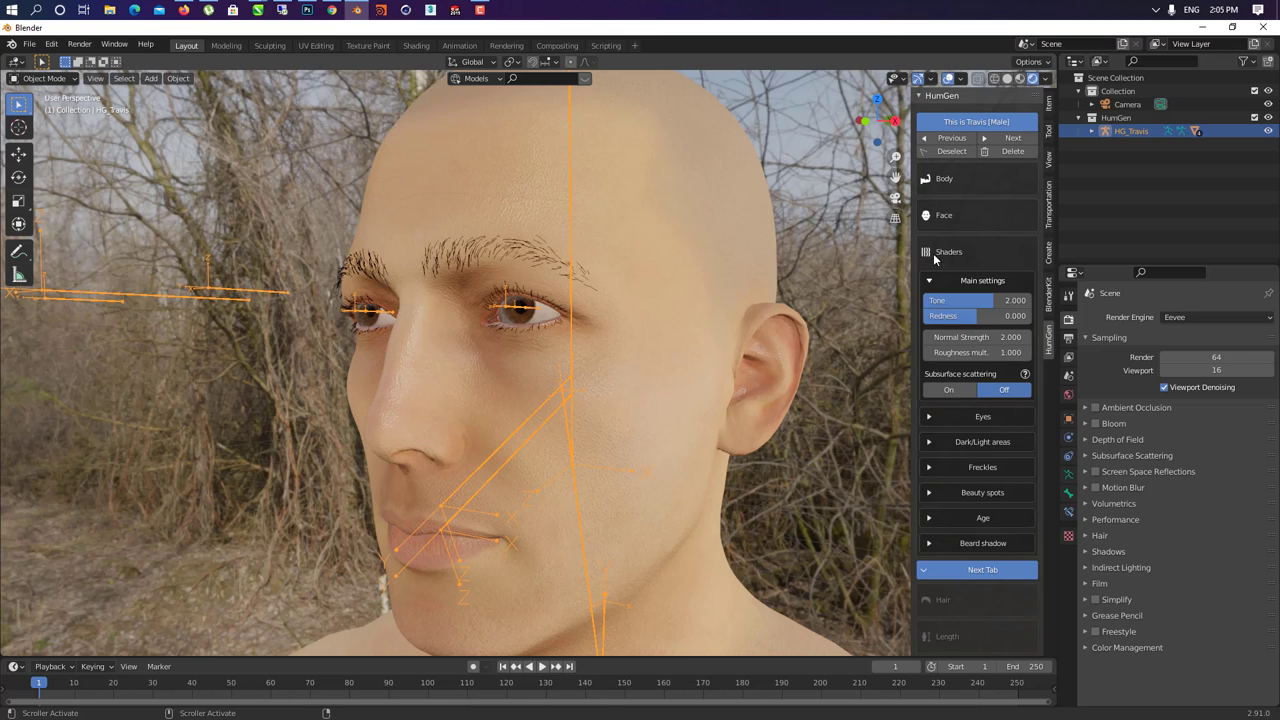
{"action": "left_click", "coordinate": [953, 391]}
{"action": "middle_click_drag", "start_coordinate": [471, 429], "coordinate": [680, 405]}
{"action": "left_click", "coordinate": [1004, 390]}
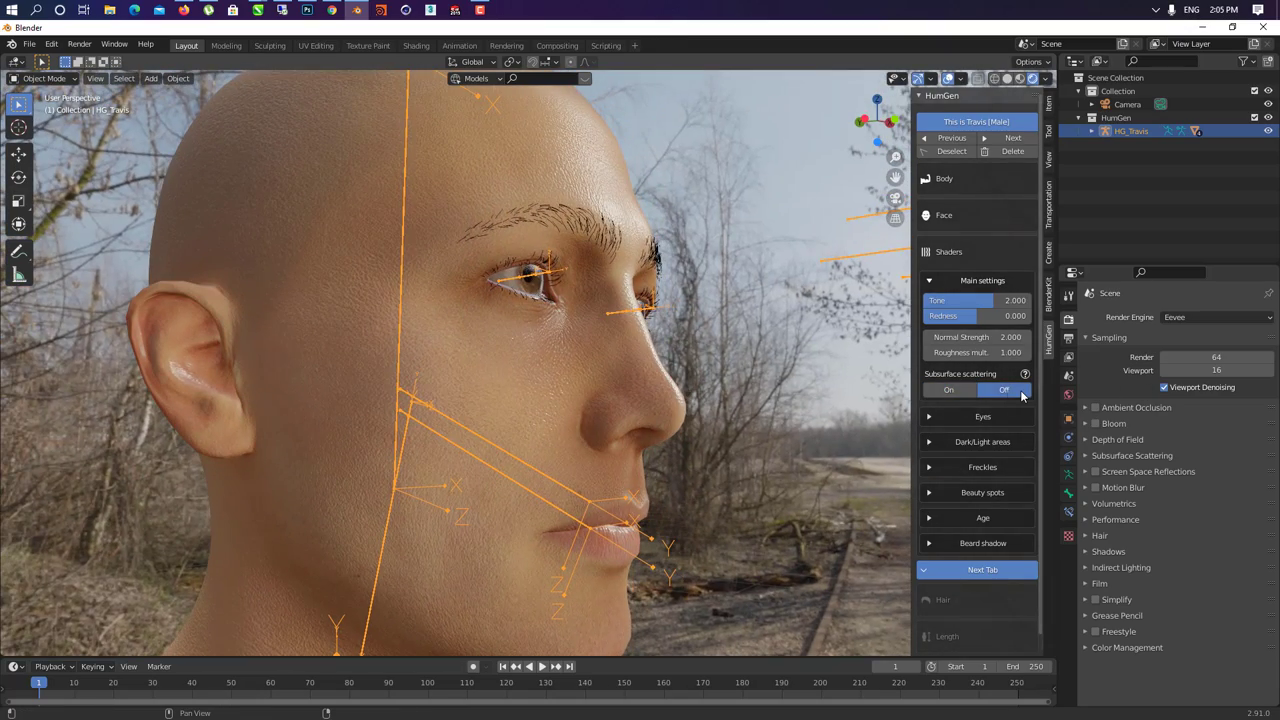
{"action": "left_click", "coordinate": [950, 390]}
{"action": "middle_click_drag", "start_coordinate": [610, 431], "coordinate": [437, 455]}
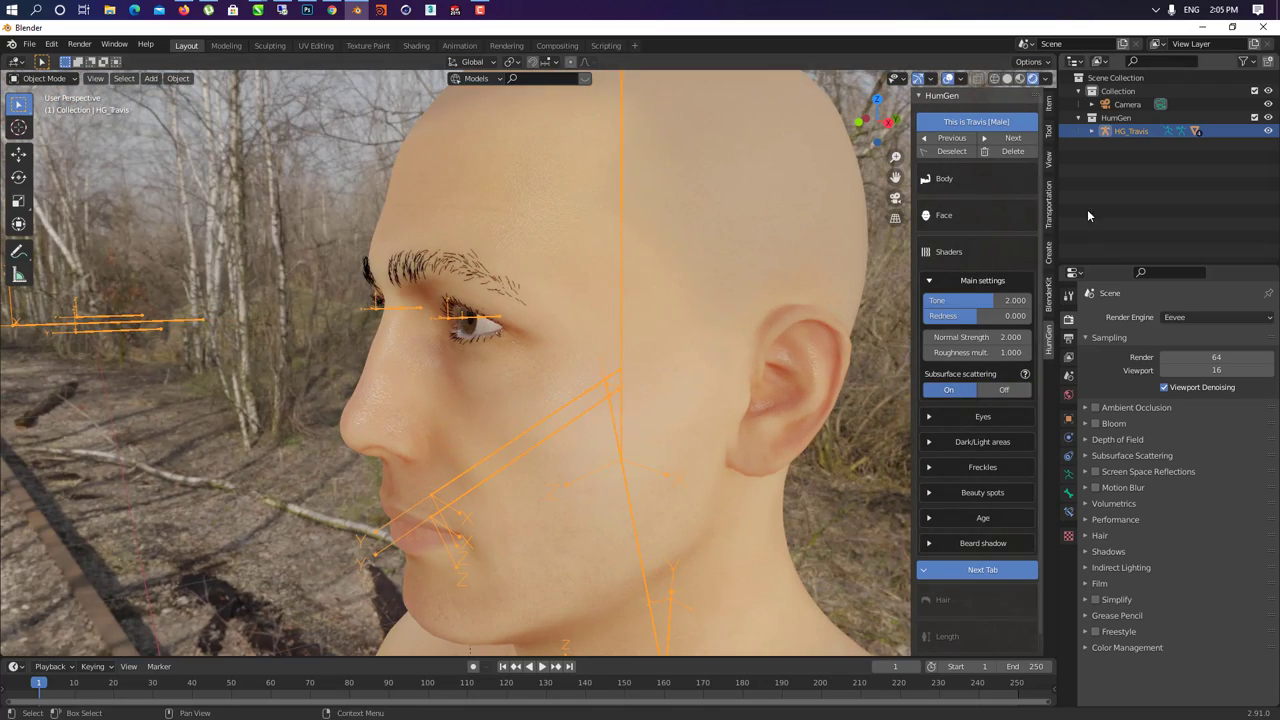
- Replace the environment lighting with the exterior HDRI Urban courtyard
{"action": "left_click", "coordinate": [1049, 207]}
{"action": "scroll", "coordinate": [1010, 355], "scroll_direction": "down", "scroll_amount": 8}
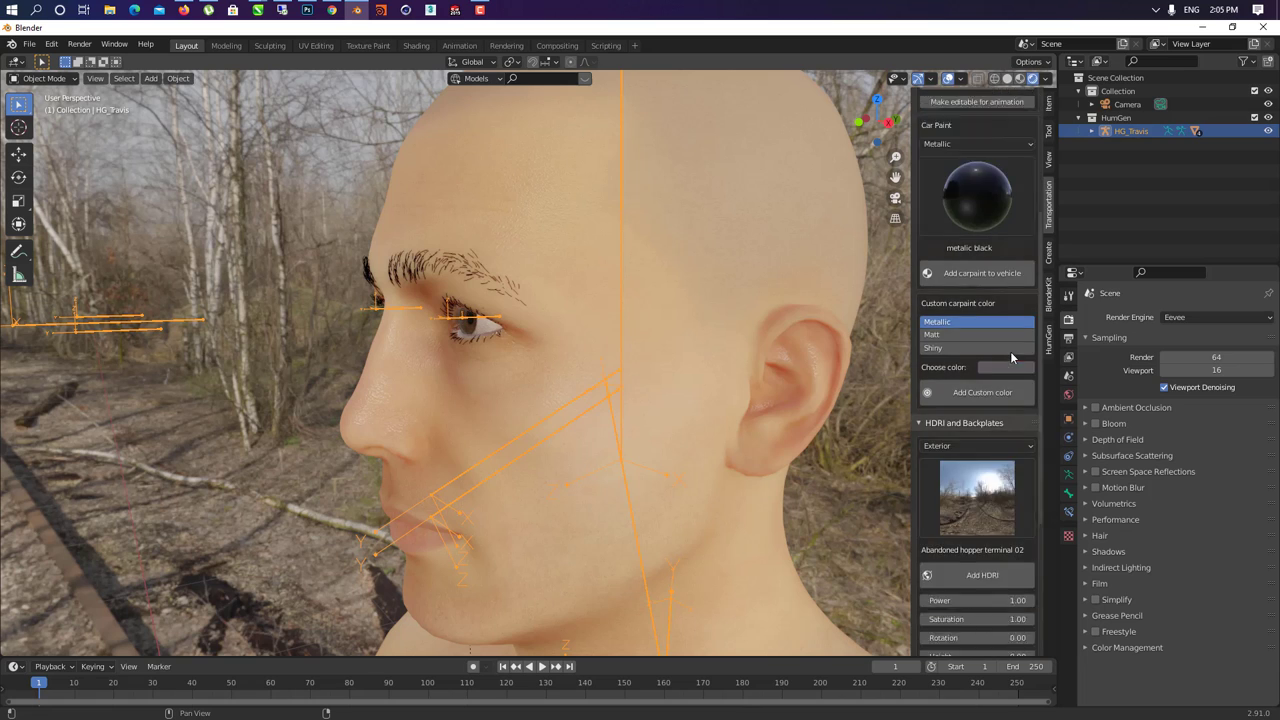
{"action": "left_click", "coordinate": [969, 395]}
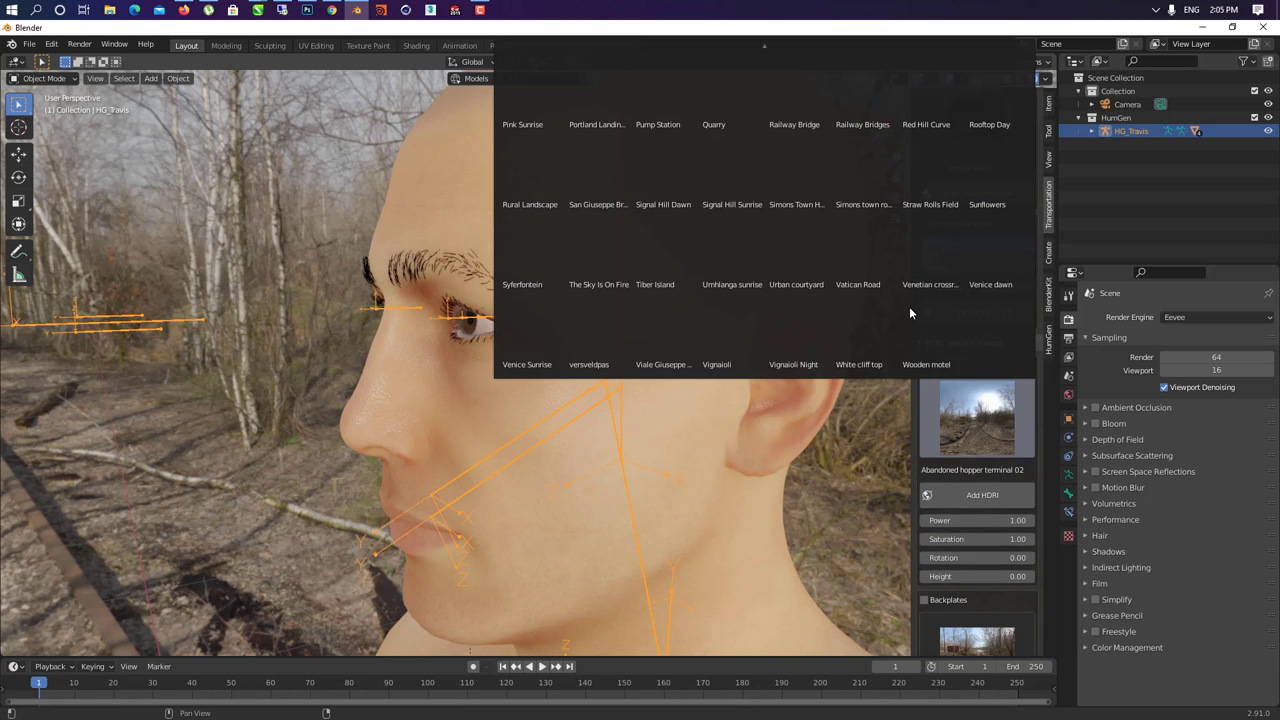
{"action": "left_click", "coordinate": [606, 321]}
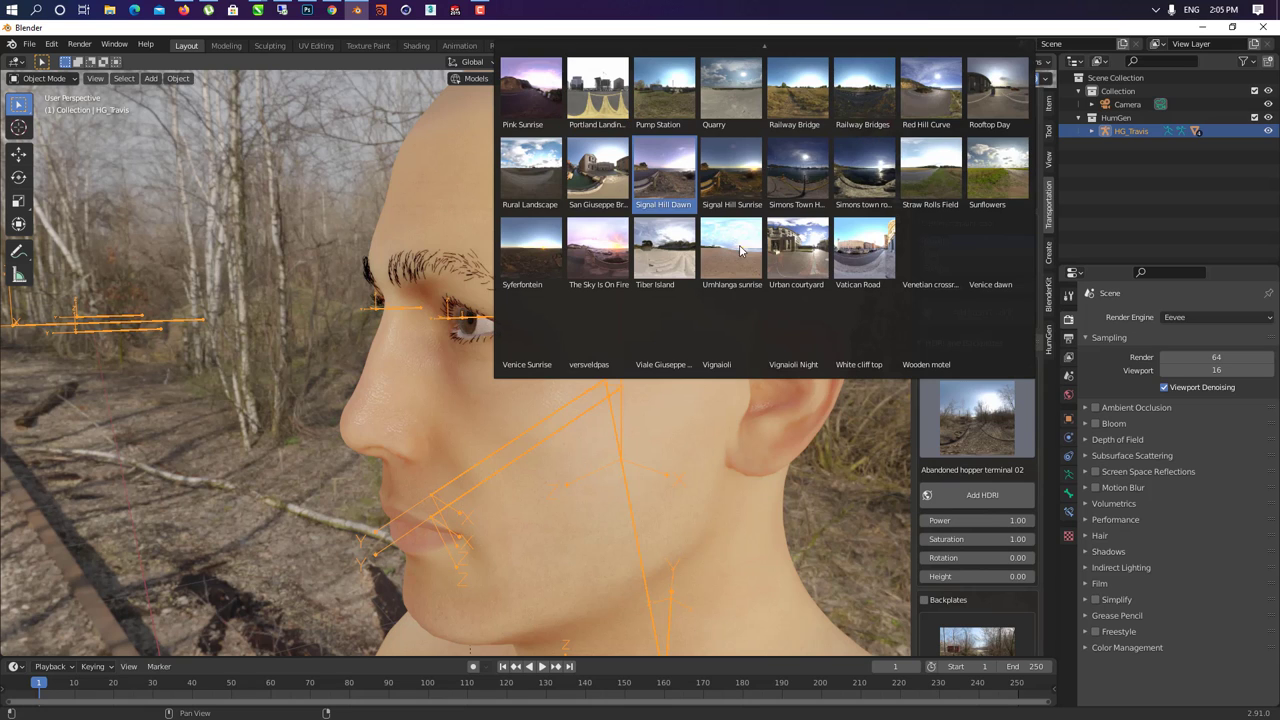
{"action": "left_click", "coordinate": [809, 252]}
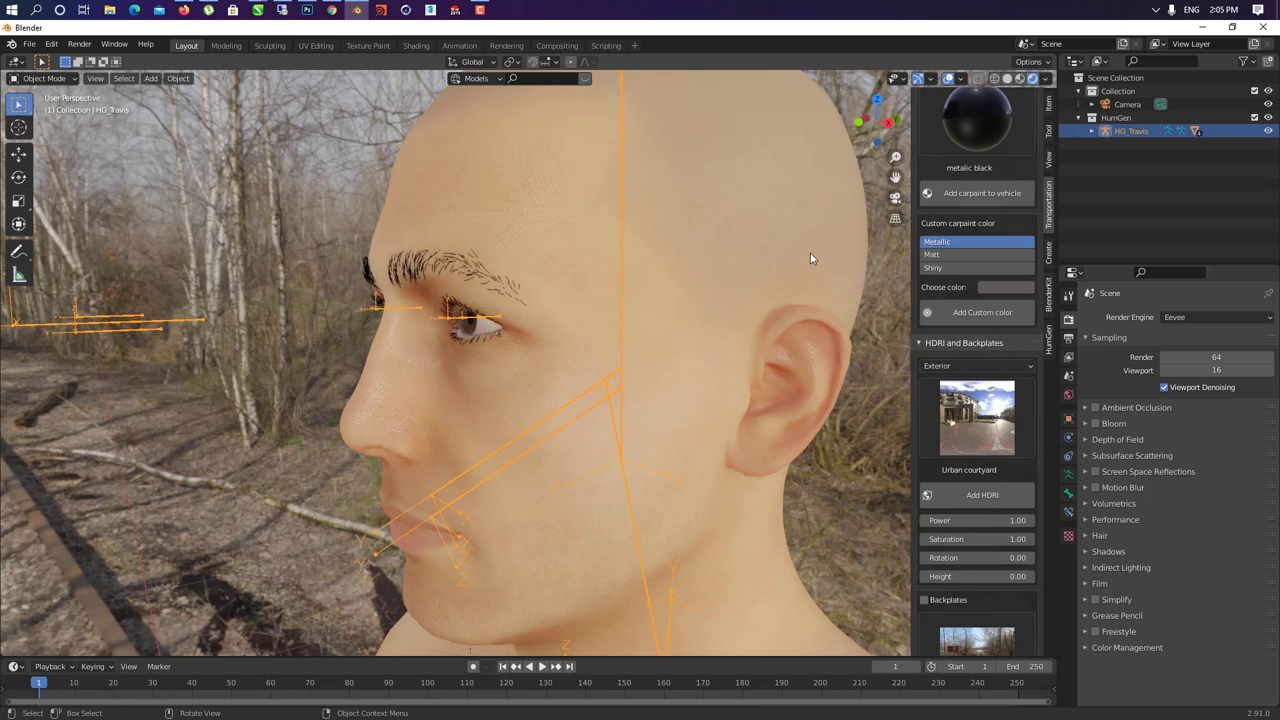
{"action": "left_click", "coordinate": [992, 498]}
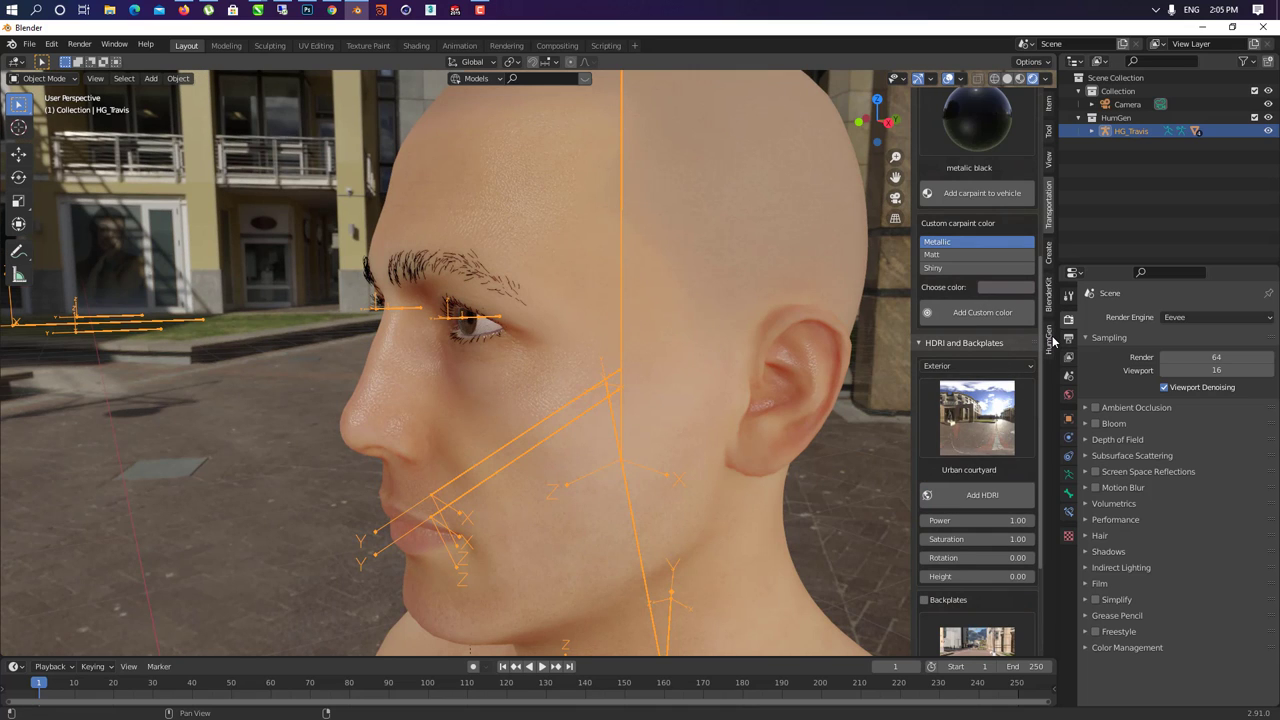
- Return to the human's shader settings and set the skin's Tone to 1.214 and Redness to 1.000
{"action": "left_click", "coordinate": [1049, 338]}
{"action": "middle_click_drag", "start_coordinate": [810, 368], "coordinate": [523, 350]}
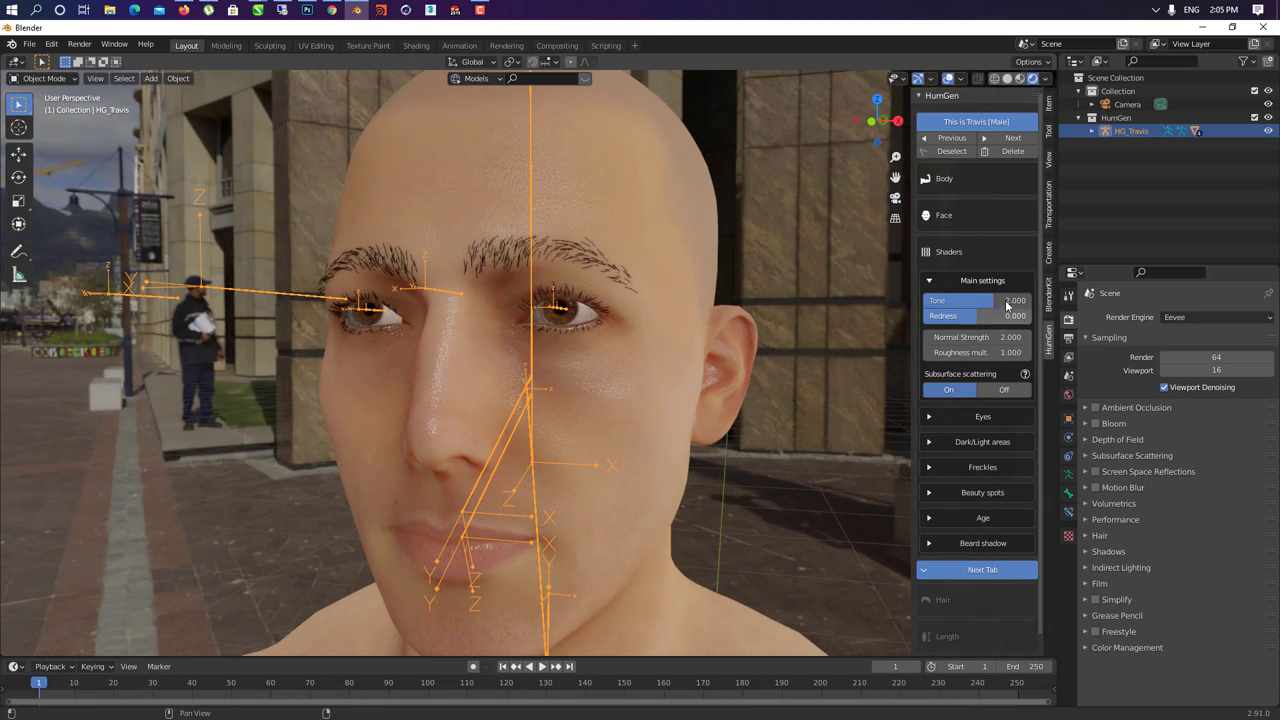
{"action": "left_click_drag", "start_coordinate": [993, 300], "coordinate": [923, 300]}
{"action": "scroll", "coordinate": [625, 371], "scroll_direction": "down", "scroll_amount": 2}
{"action": "middle_click_drag", "start_coordinate": [625, 371], "coordinate": [730, 378]}
{"action": "left_click_drag", "start_coordinate": [940, 300], "coordinate": [1031, 300]}
{"action": "left_click_drag", "start_coordinate": [955, 316], "coordinate": [1031, 316]}
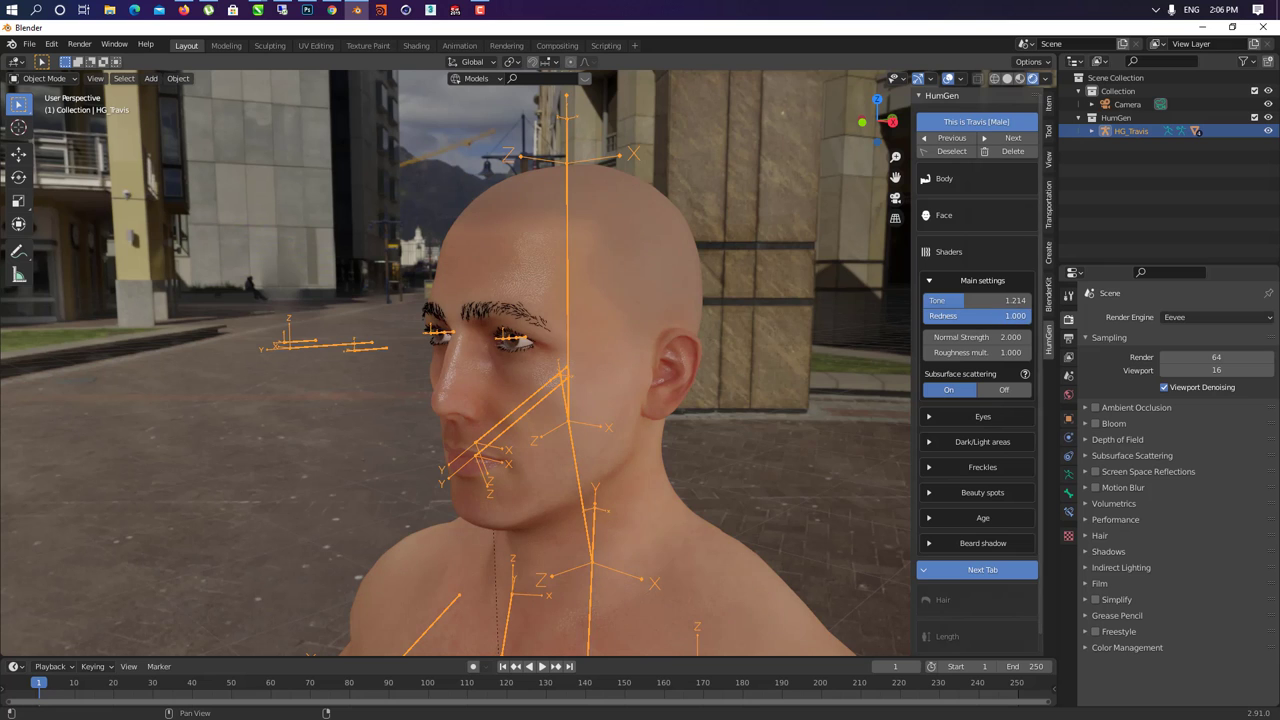
- Set the skin's Tone to 2.363, Redness to 0.073, Normal Strength to 10.000 and Roughness mult. to 1.500
{"action": "middle_click_drag", "start_coordinate": [494, 356], "coordinate": [600, 362]}
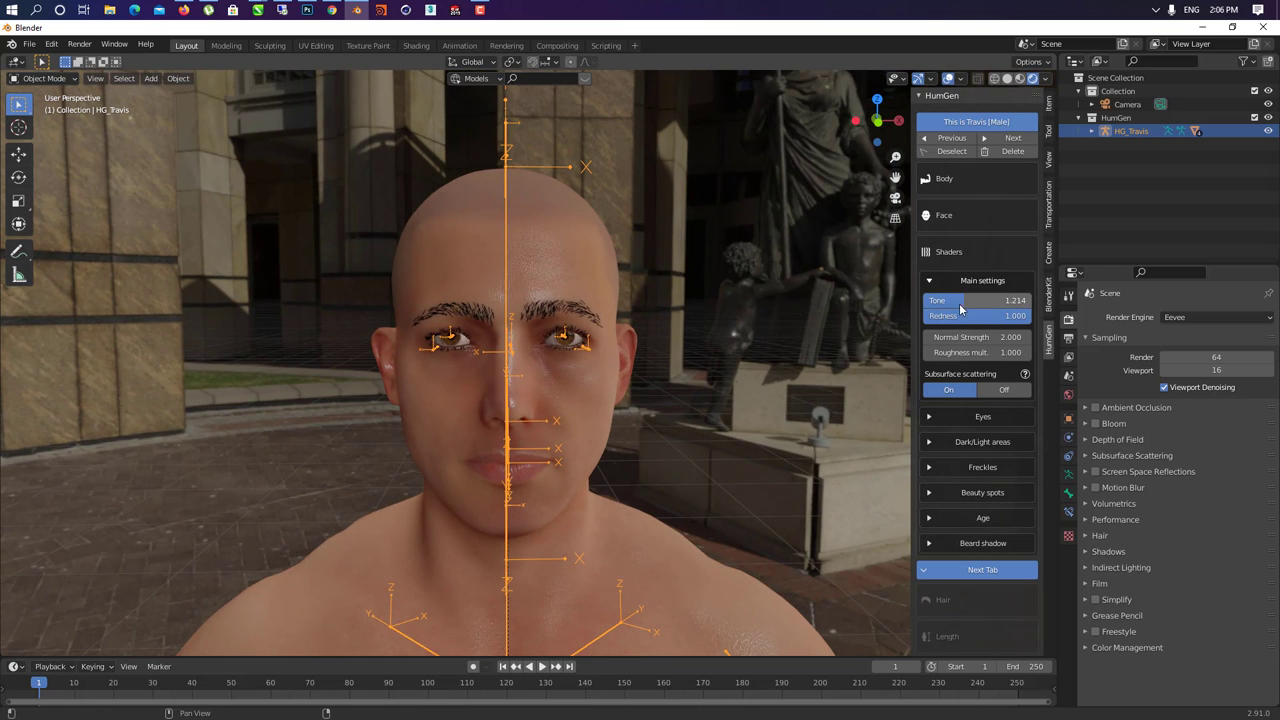
{"action": "left_click_drag", "start_coordinate": [960, 304], "coordinate": [960, 337]}
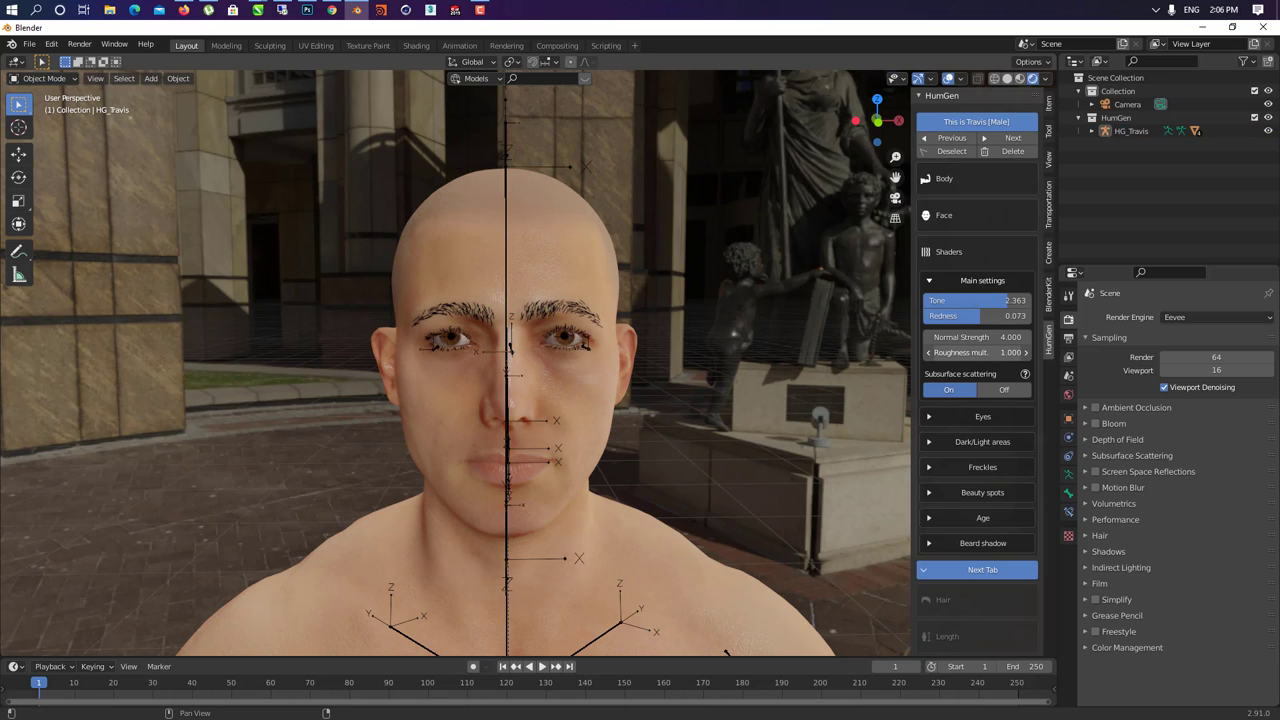
{"action": "left_click_drag", "start_coordinate": [975, 353], "coordinate": [994, 353]}
{"action": "middle_click_drag", "start_coordinate": [450, 374], "coordinate": [547, 404]}
{"action": "scroll", "coordinate": [593, 390], "scroll_direction": "up", "scroll_amount": 4}
{"action": "middle_click_drag", "start_coordinate": [644, 283], "coordinate": [672, 410], "text": "shift"}
{"action": "mouse_move", "coordinate": [1003, 337]}
{"action": "left_mouse_down"}
{"action": "mouse_move", "coordinate": [1090, 337]}
{"action": "mouse_move", "coordinate": [960, 352]}
{"action": "mouse_move", "coordinate": [1021, 352]}
{"action": "left_mouse_up"}
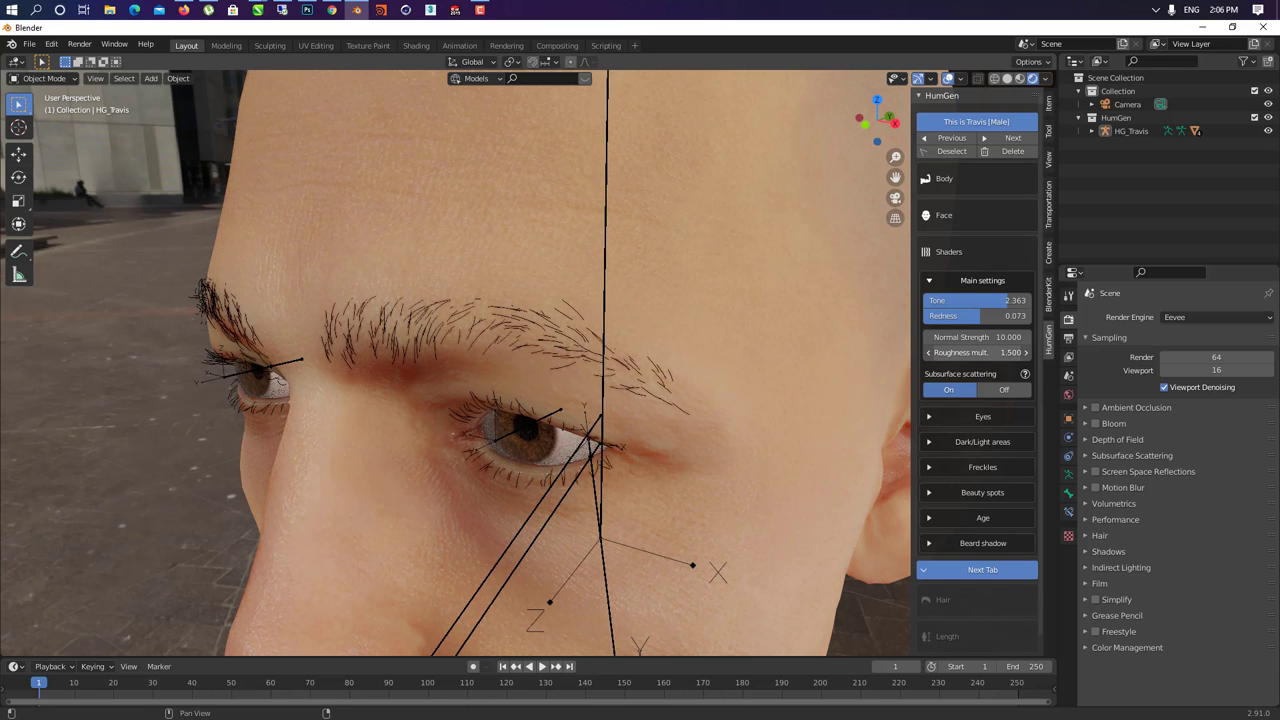
- Set the skin's Redness to 1.000 and Normal Strength to 3.900, checking the face from several angles
{"action": "mouse_move", "coordinate": [1000, 315]}
{"action": "left_mouse_down"}
{"action": "mouse_move", "coordinate": [960, 315]}
{"action": "mouse_move", "coordinate": [1015, 315]}
{"action": "left_mouse_up"}
{"action": "scroll", "coordinate": [610, 316], "scroll_direction": "down", "scroll_amount": 6}
{"action": "middle_click_drag", "start_coordinate": [610, 316], "coordinate": [540, 410]}
{"action": "scroll", "coordinate": [550, 394], "scroll_direction": "up", "scroll_amount": 3}
{"action": "left_click_drag", "start_coordinate": [1012, 334], "coordinate": [975, 337]}
{"action": "middle_click_drag", "start_coordinate": [600, 346], "coordinate": [558, 346]}
{"action": "scroll", "coordinate": [558, 346], "scroll_direction": "down", "scroll_amount": 1}
- Expand the eye shader settings and set the Pupil Color to deep blue (H 0.684, S 0.830, V 0.635)
{"action": "left_click", "coordinate": [956, 418]}
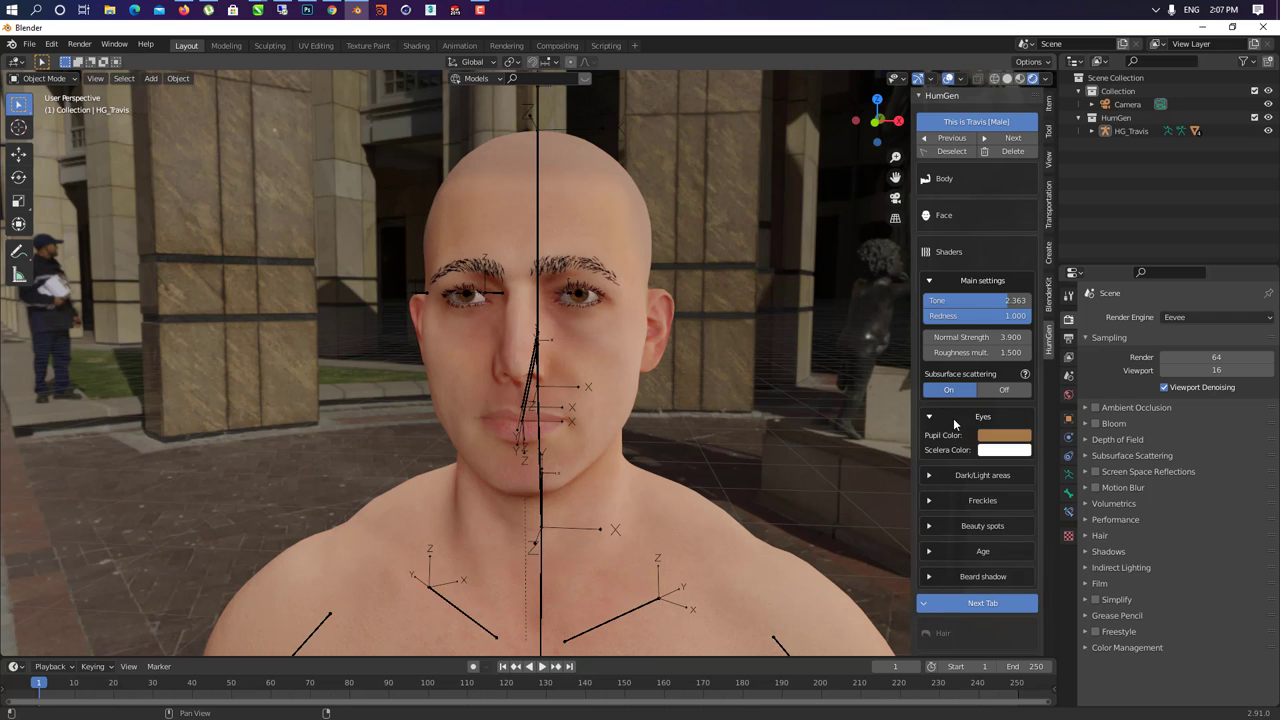
{"action": "left_click", "coordinate": [982, 441]}
{"action": "left_click", "coordinate": [1076, 295]}
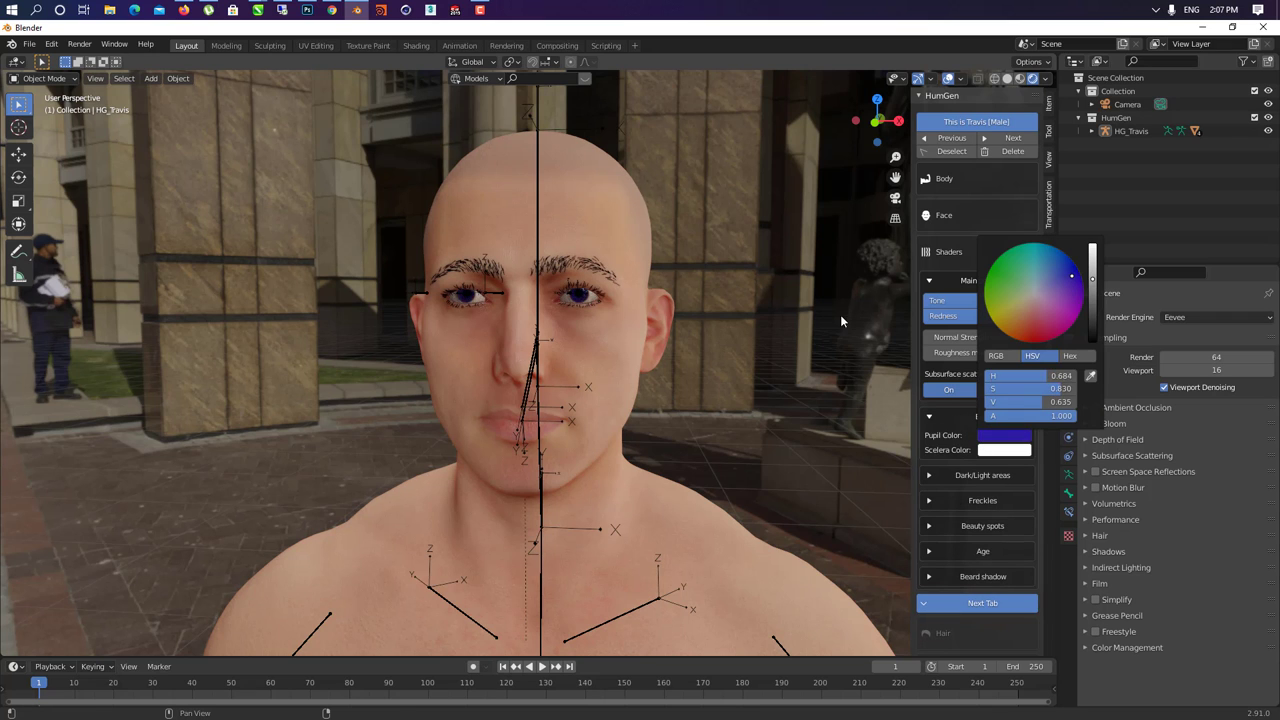
- Inspect one eye up close and set the Pupil Color to teal (H 0.502, S 0.907, V 0.635)
{"action": "left_click", "coordinate": [573, 296]}
{"action": "scroll", "coordinate": [573, 296], "scroll_direction": "up", "scroll_amount": 10}
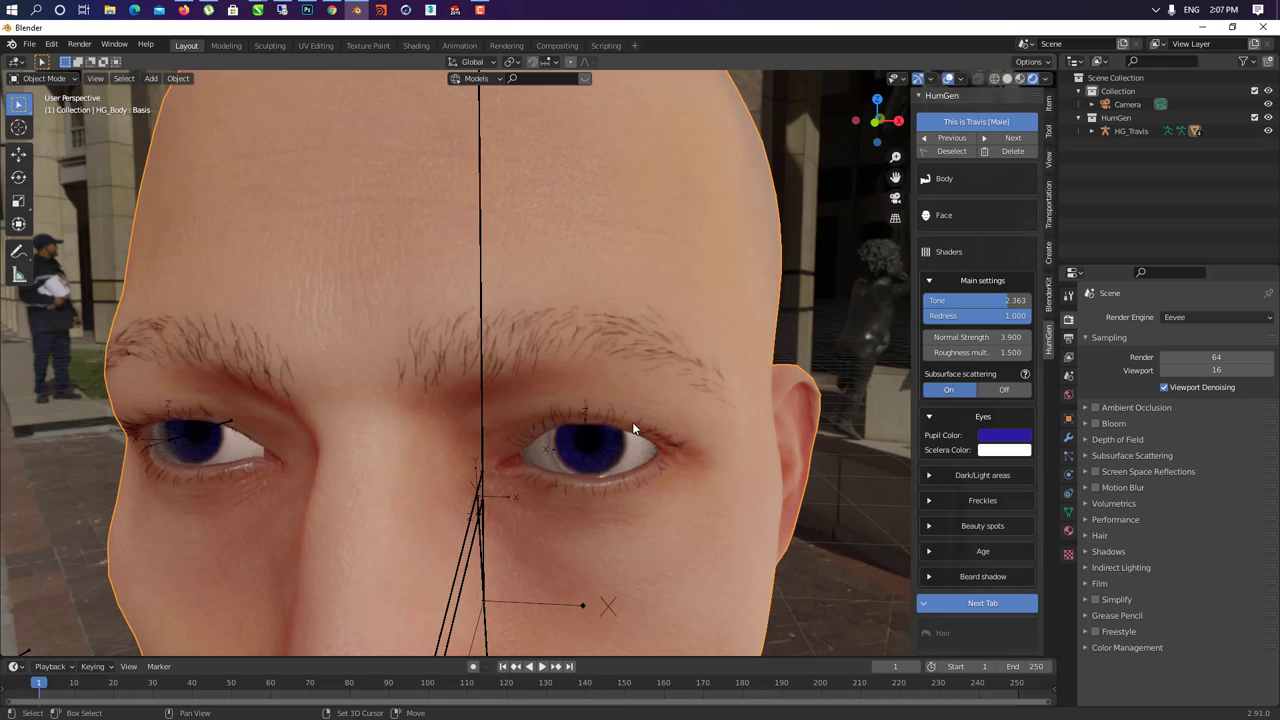
{"action": "middle_click_drag", "start_coordinate": [633, 428], "coordinate": [616, 391]}
{"action": "scroll", "coordinate": [600, 385], "scroll_direction": "up", "scroll_amount": 5}
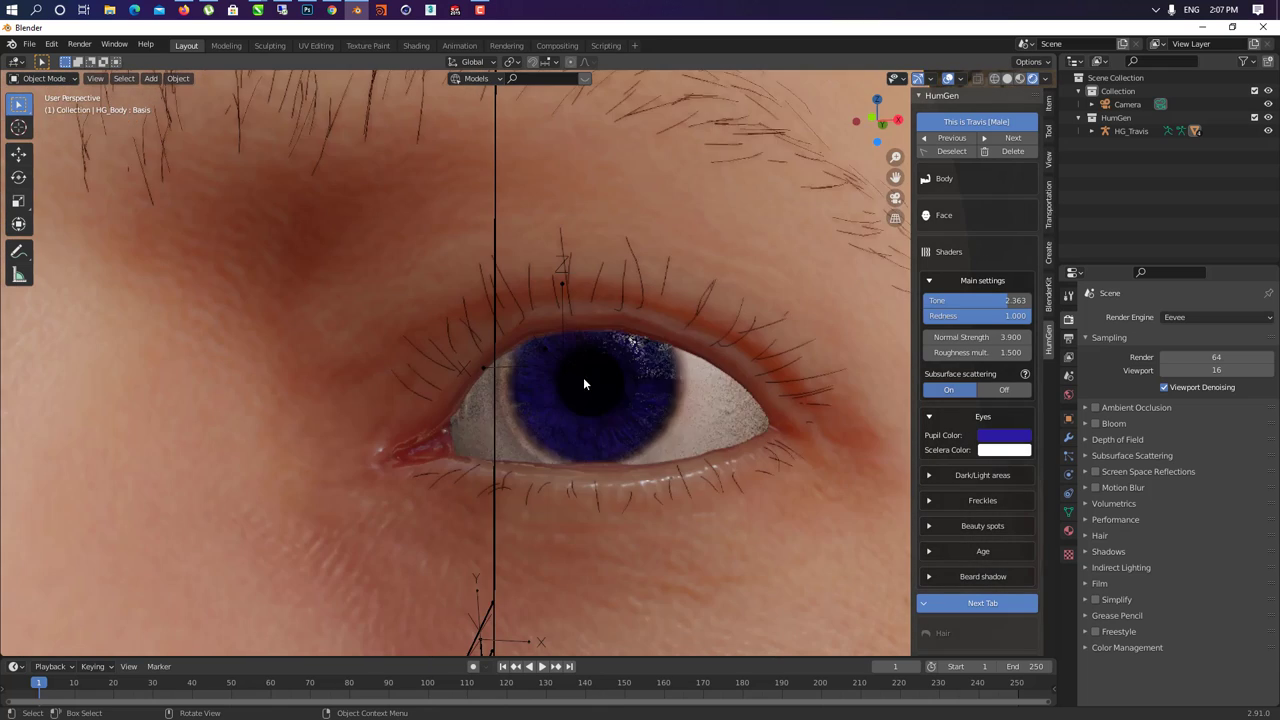
{"action": "scroll", "coordinate": [669, 408], "scroll_direction": "up", "scroll_amount": 2}
{"action": "left_click", "coordinate": [1000, 437]}
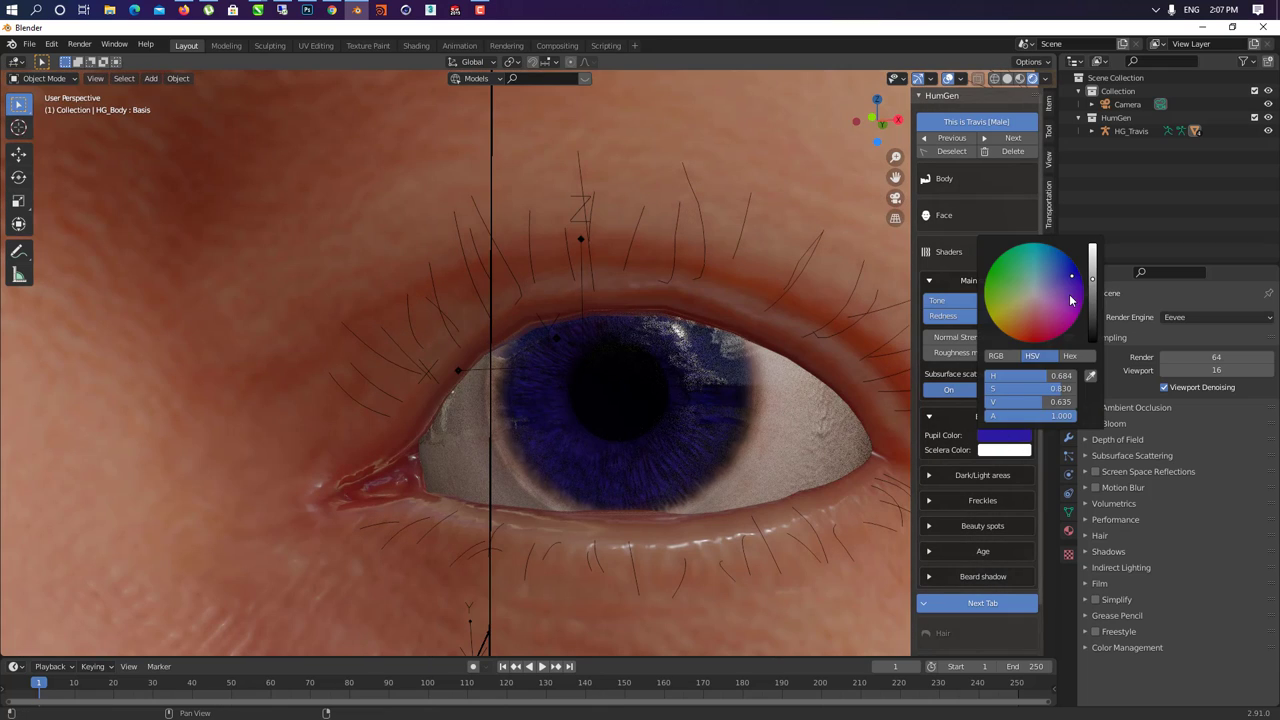
{"action": "mouse_move", "coordinate": [1070, 300]}
{"action": "left_mouse_down"}
{"action": "mouse_move", "coordinate": [1069, 316]}
{"action": "mouse_move", "coordinate": [1036, 252]}
{"action": "mouse_move", "coordinate": [1051, 251]}
{"action": "mouse_move", "coordinate": [1034, 247]}
{"action": "left_mouse_up"}
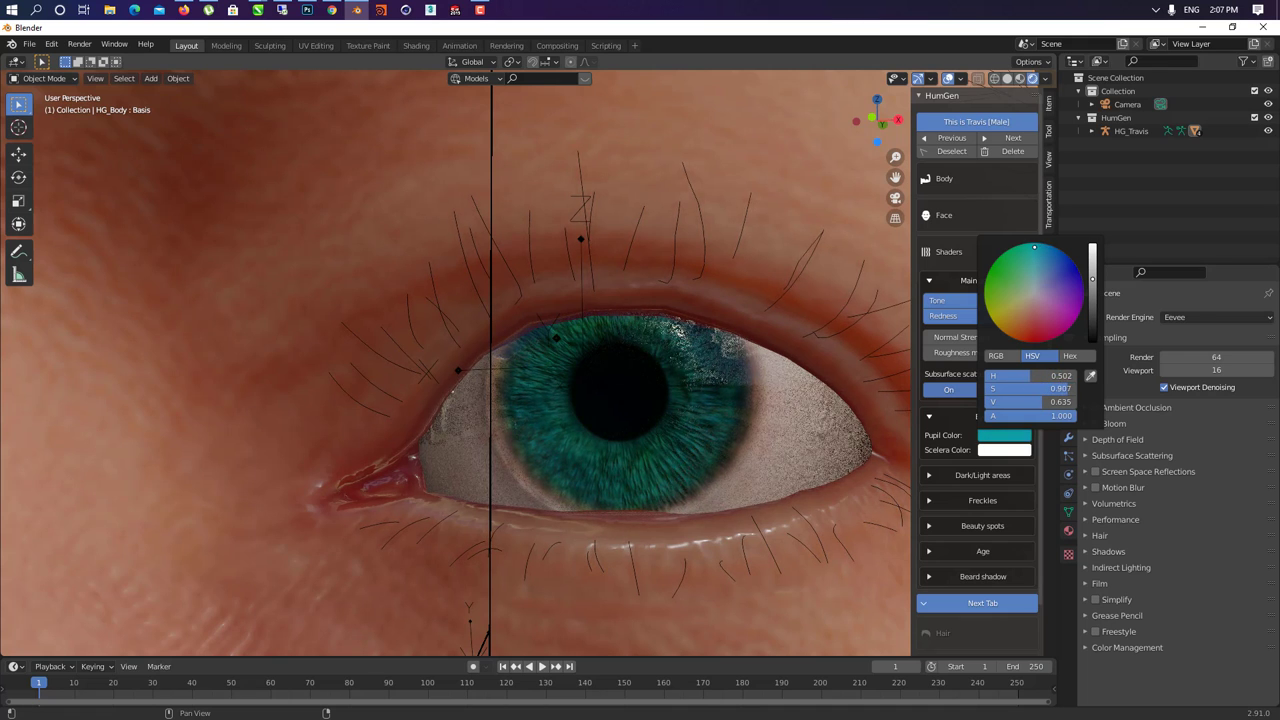
- Expand the dark/light area settings and set both Dark areas and Light areas to 0.720
{"action": "left_click", "coordinate": [731, 389]}
{"action": "middle_click_drag", "start_coordinate": [696, 452], "coordinate": [480, 370]}
{"action": "scroll", "coordinate": [689, 451], "scroll_direction": "down", "scroll_amount": 5}
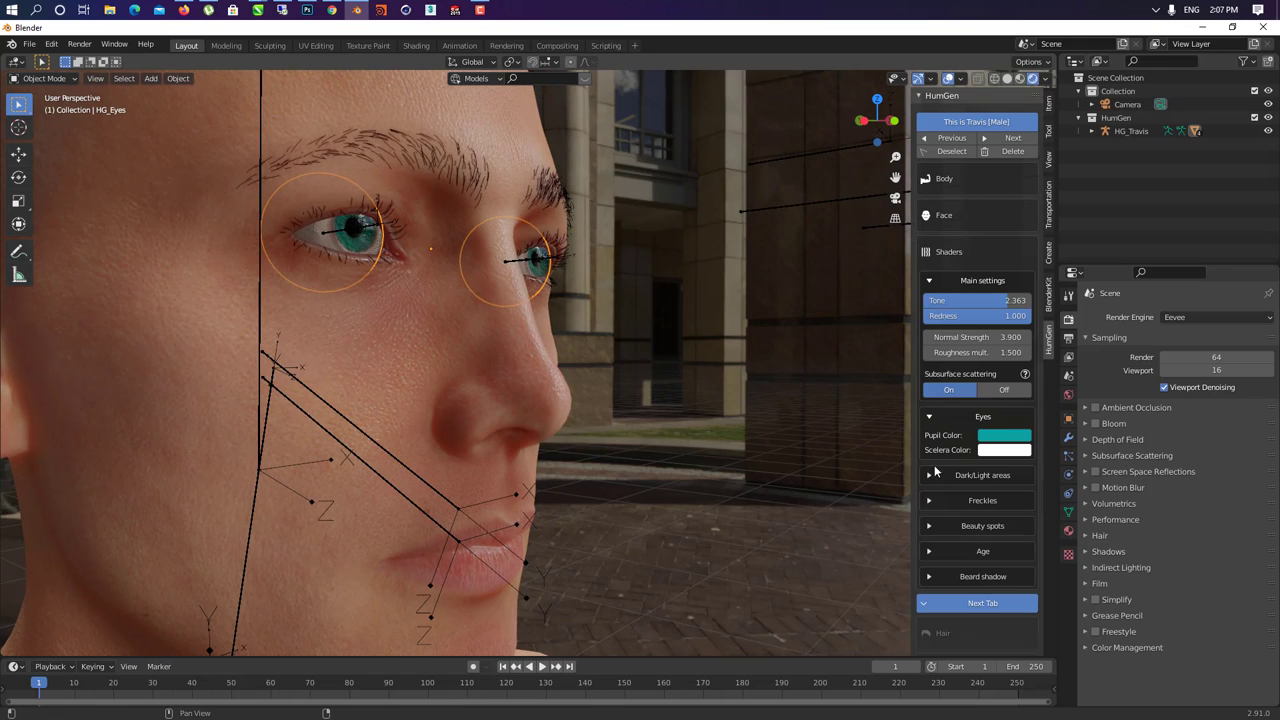
{"action": "left_click", "coordinate": [948, 475]}
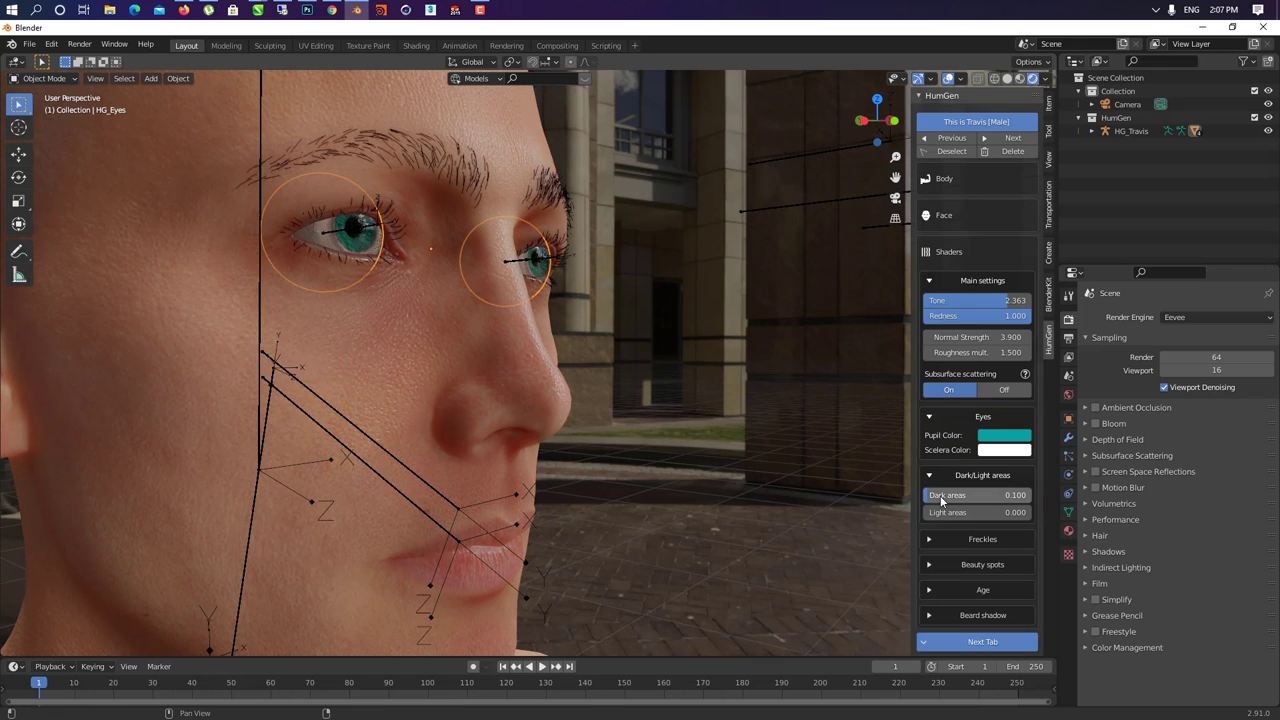
{"action": "mouse_move", "coordinate": [940, 495]}
{"action": "left_mouse_down"}
{"action": "mouse_move", "coordinate": [1030, 495]}
{"action": "mouse_move", "coordinate": [926, 495]}
{"action": "left_mouse_up"}
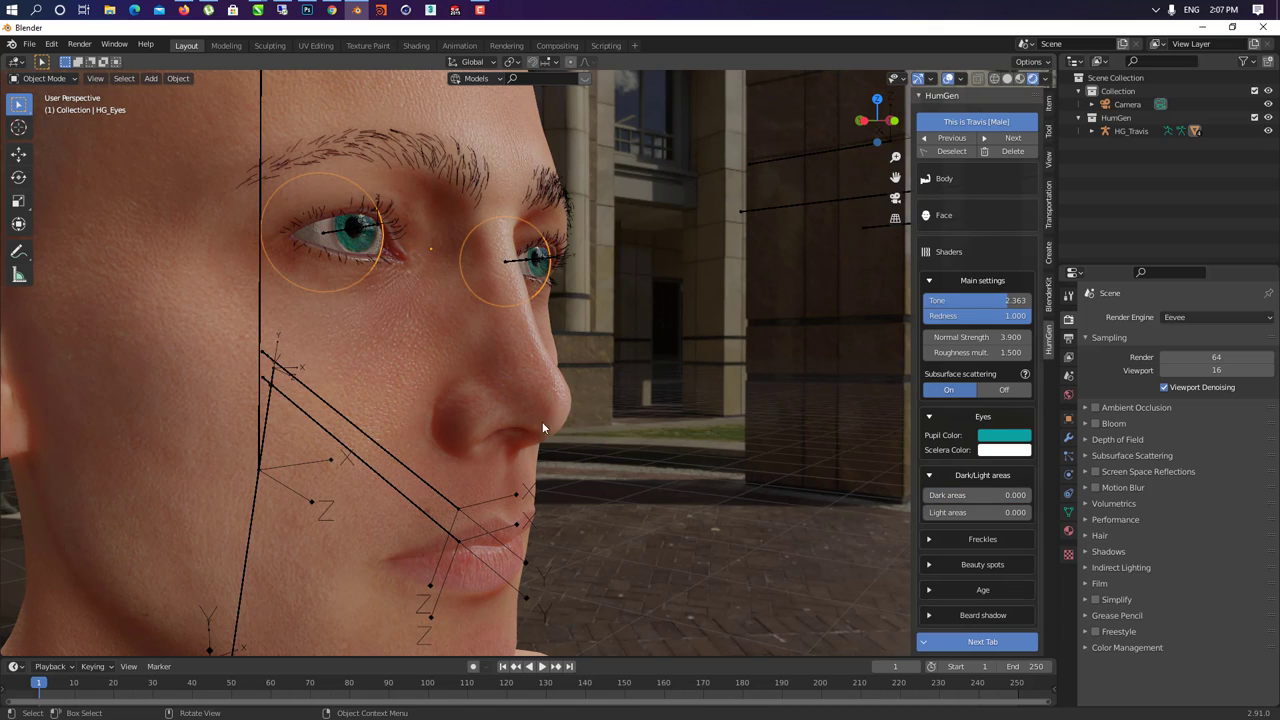
{"action": "middle_click_drag", "start_coordinate": [543, 424], "coordinate": [437, 437]}
{"action": "scroll", "coordinate": [437, 437], "scroll_direction": "down", "scroll_amount": 2}
{"action": "left_click_drag", "start_coordinate": [951, 495], "coordinate": [969, 514]}
- Expand the freckle settings and set Freckles to 0.308 and Splotches to 0.152
{"action": "left_click", "coordinate": [968, 539]}
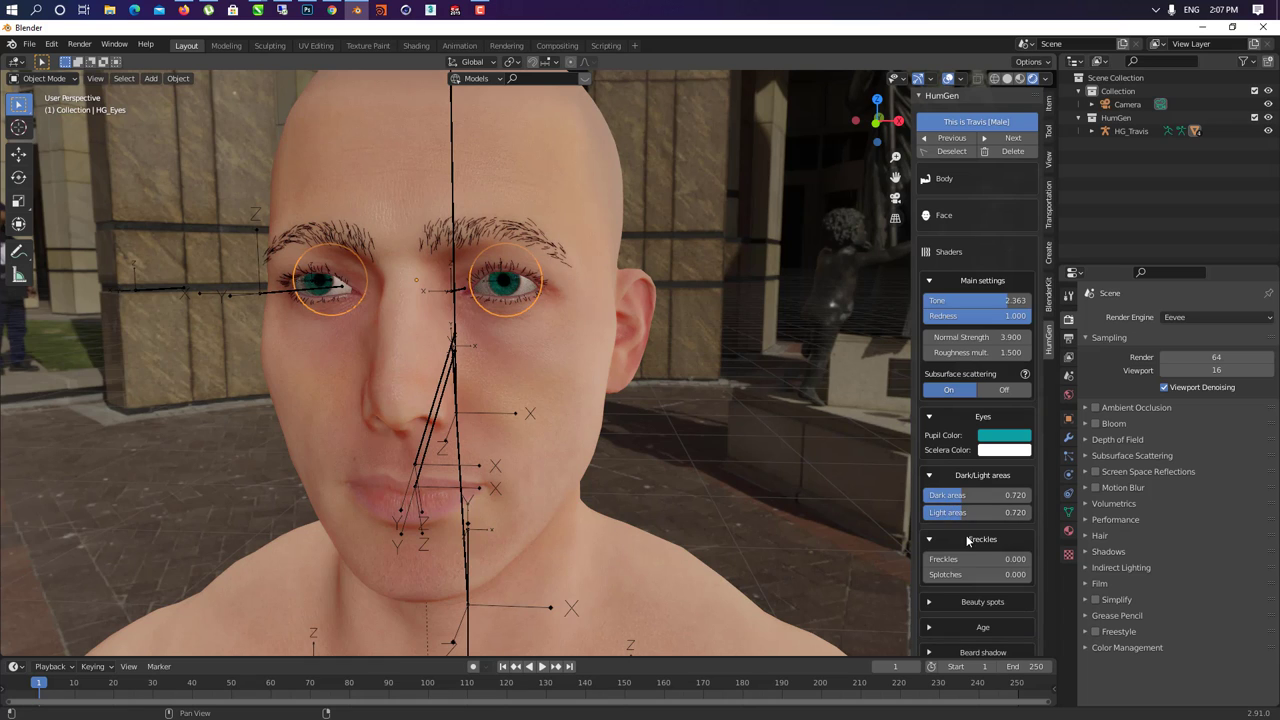
{"action": "left_click_drag", "start_coordinate": [932, 559], "coordinate": [985, 559]}
{"action": "middle_click_drag", "start_coordinate": [481, 500], "coordinate": [545, 480]}
{"action": "left_click_drag", "start_coordinate": [1013, 574], "coordinate": [987, 574]}
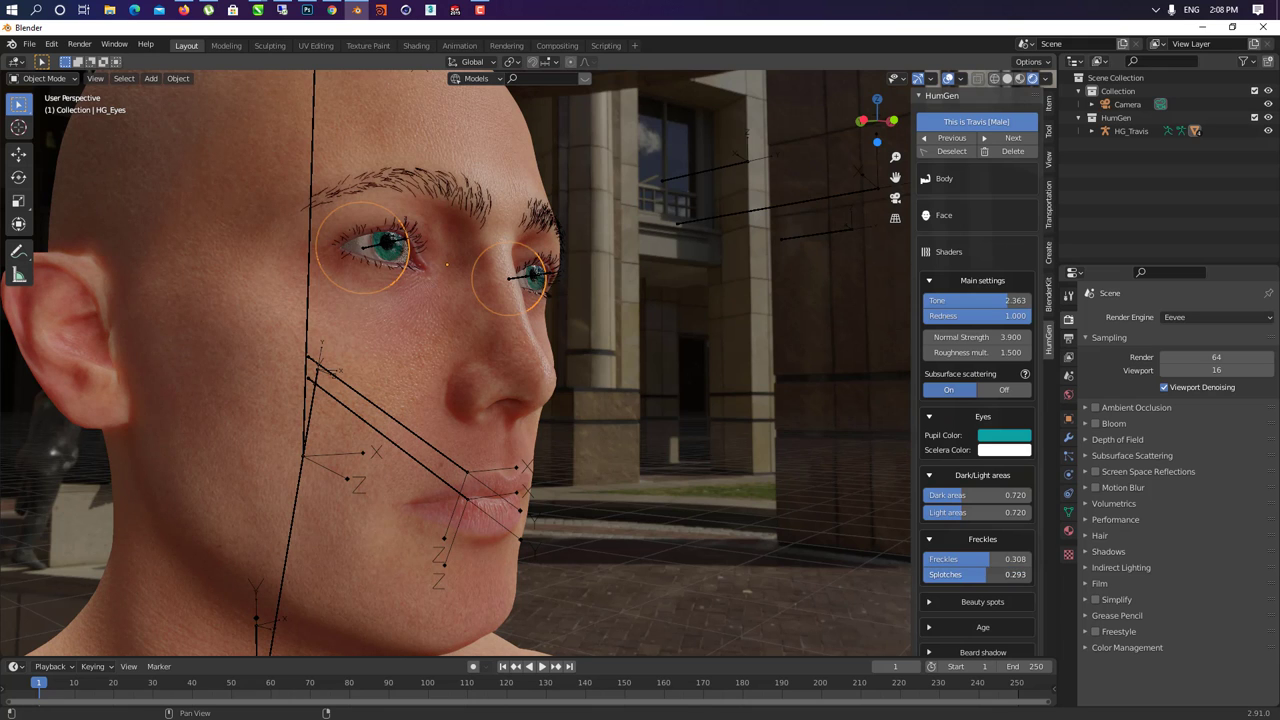
- Expand the beauty spot settings, test a high Amount of 0.795, and set the Amount to 0.240
{"action": "left_click", "coordinate": [960, 600]}
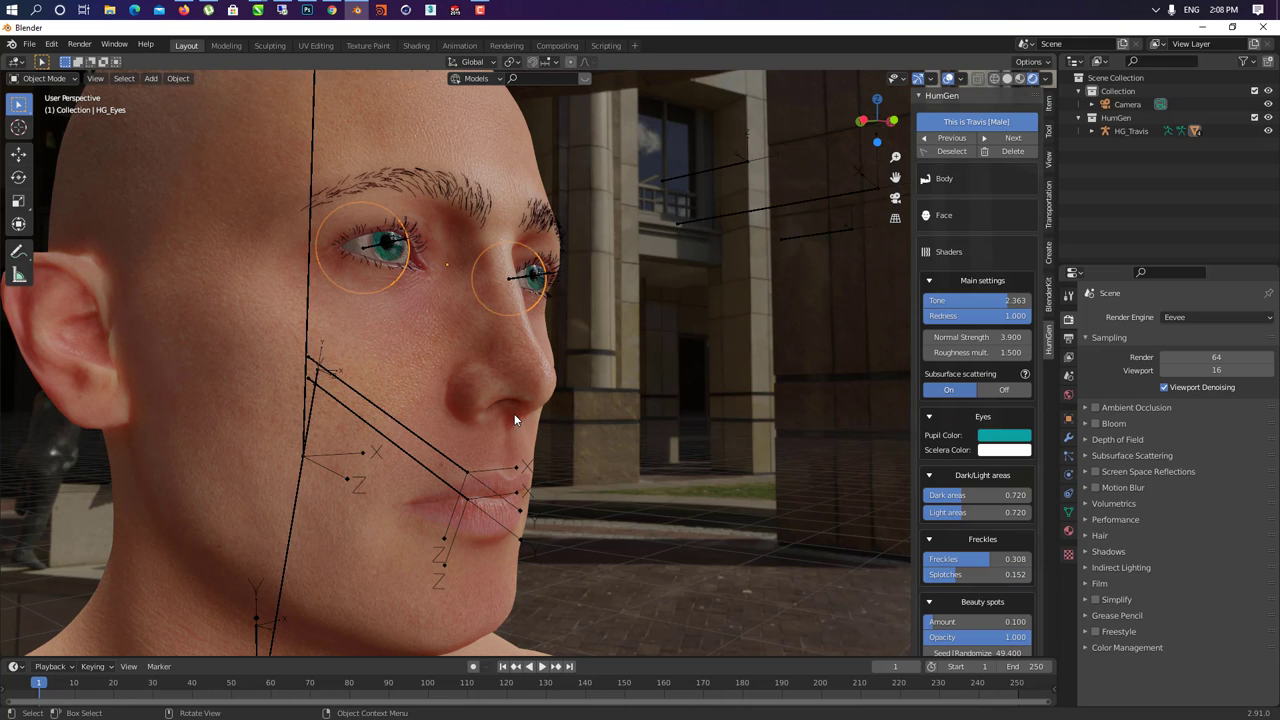
{"action": "middle_click_drag", "start_coordinate": [700, 500], "coordinate": [420, 460]}
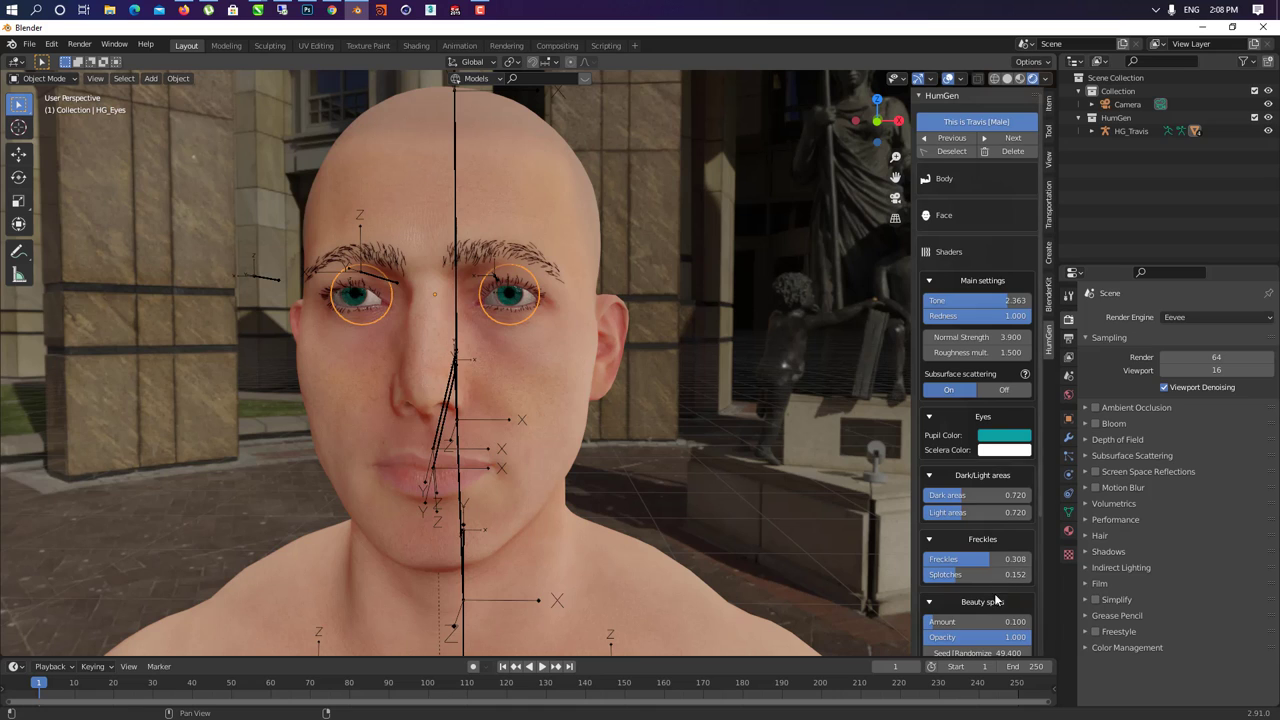
{"action": "scroll", "coordinate": [943, 604], "scroll_direction": "down", "scroll_amount": 1}
{"action": "left_click_drag", "start_coordinate": [936, 599], "coordinate": [939, 599]}
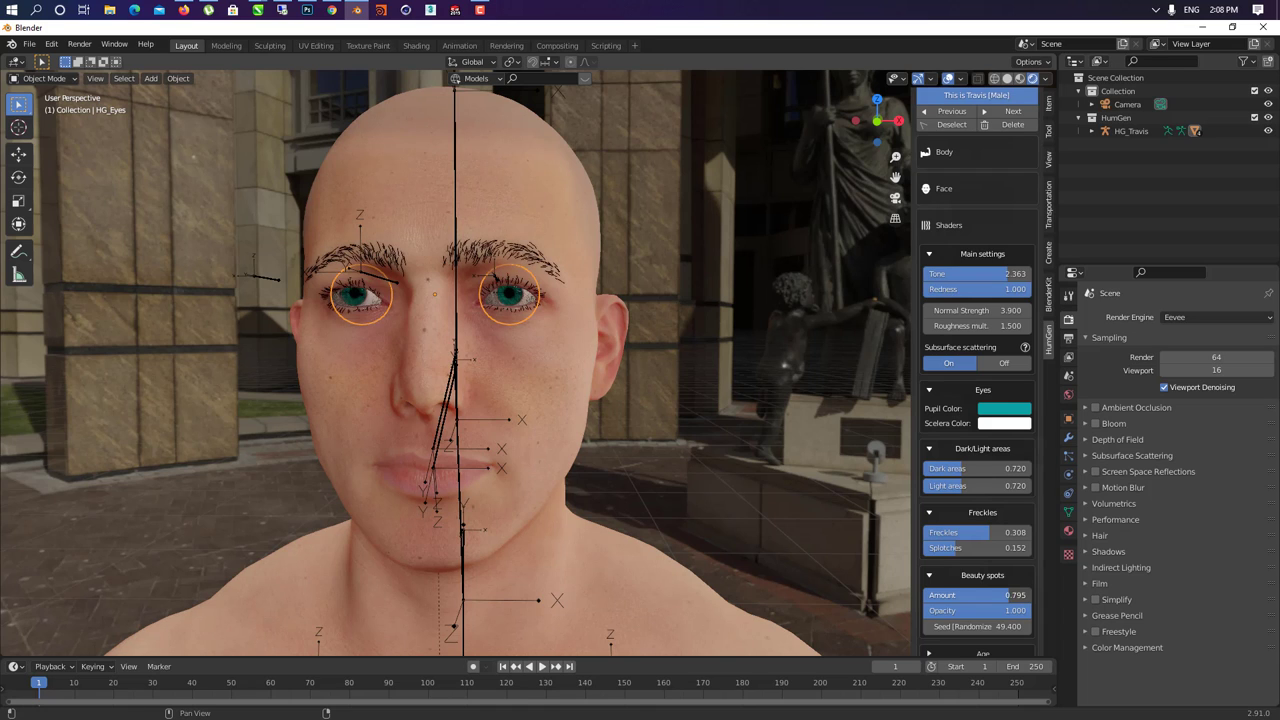
{"action": "left_click_drag", "start_coordinate": [1000, 595], "coordinate": [944, 595]}
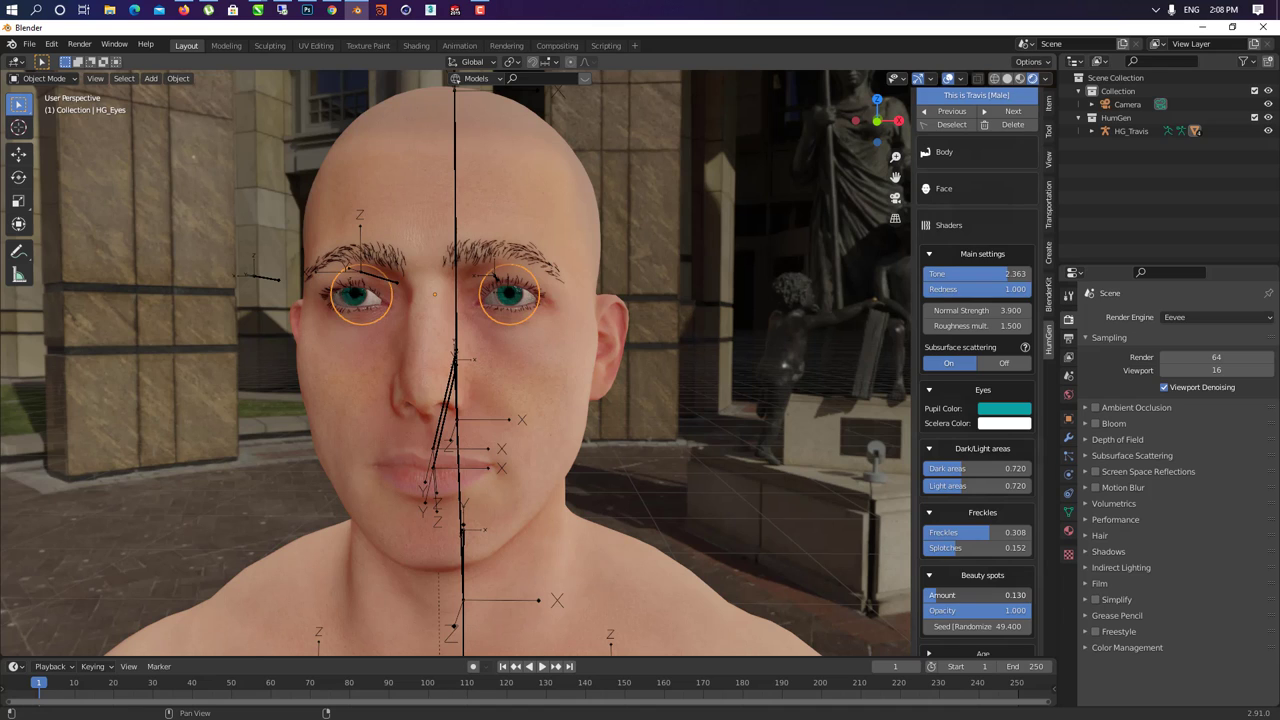
{"action": "left_click_drag", "start_coordinate": [1030, 610], "coordinate": [934, 595]}
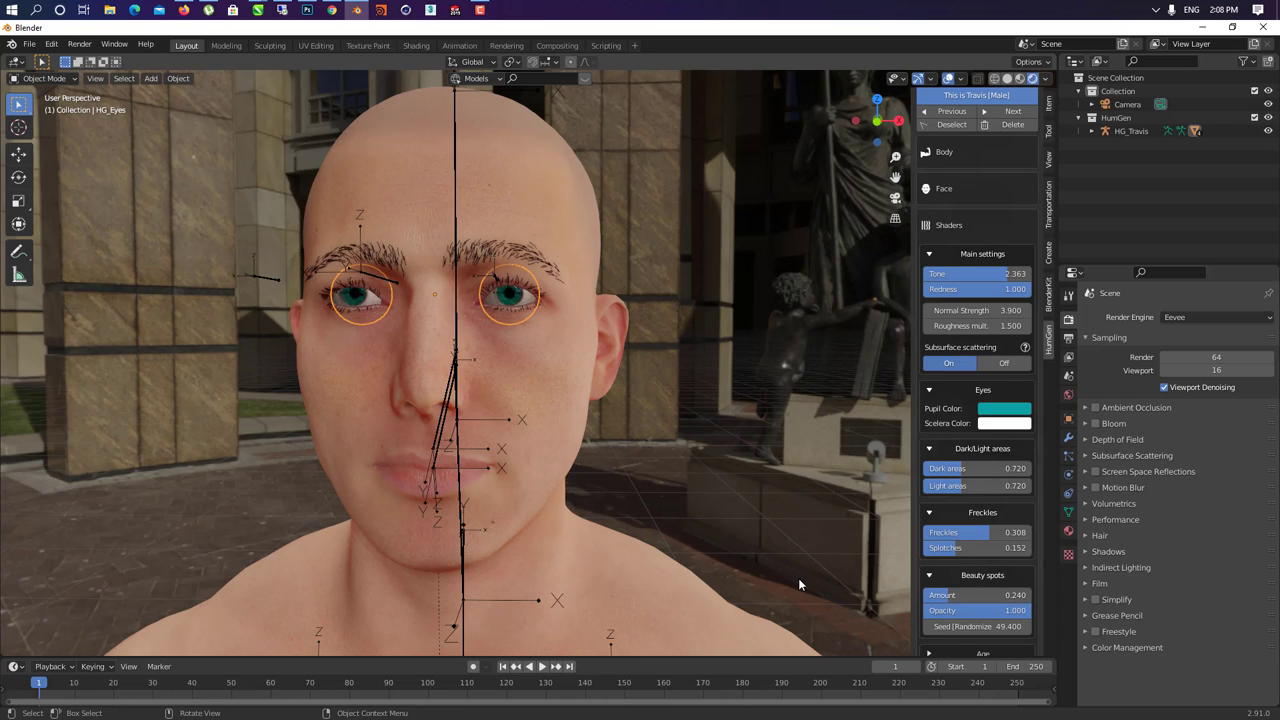
- Expand the age settings, test Skin sagging at 1.000 from several angles, and set it to 0.061
{"action": "scroll", "coordinate": [1007, 598], "scroll_direction": "down", "scroll_amount": 3}
{"action": "left_click", "coordinate": [981, 550]}
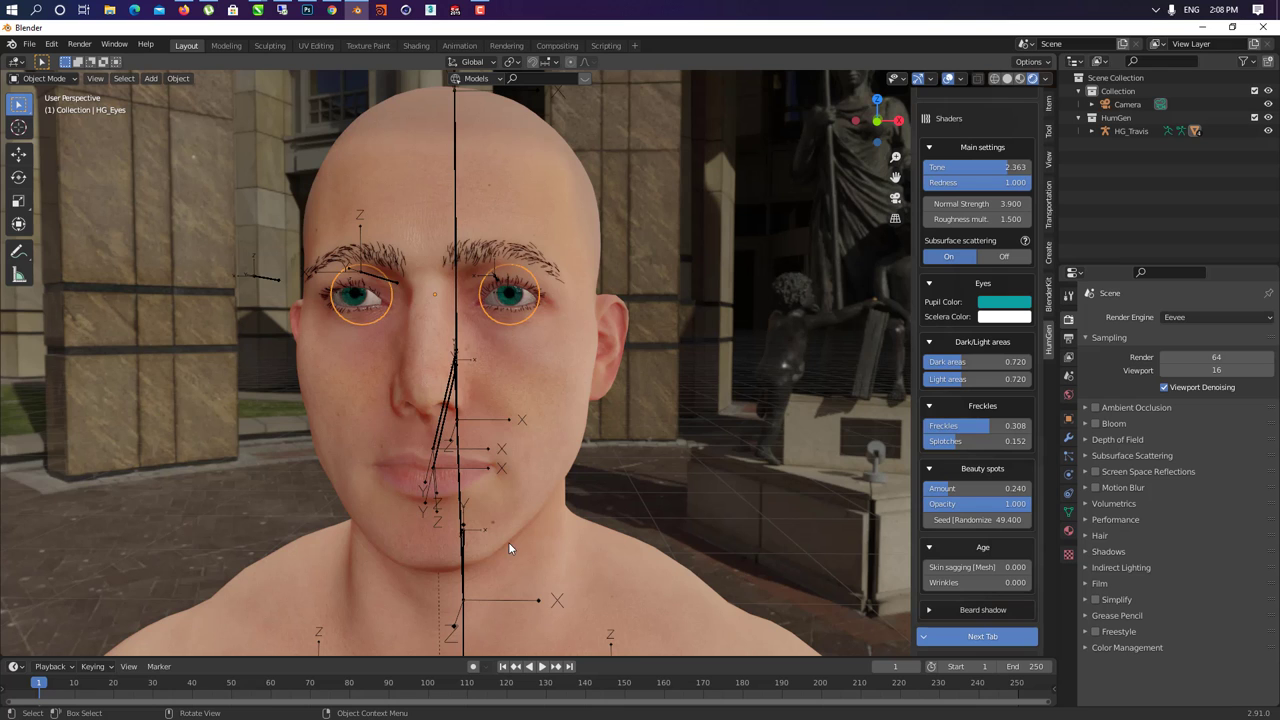
{"action": "scroll", "coordinate": [508, 542], "scroll_direction": "up", "scroll_amount": 1}
{"action": "mouse_move", "coordinate": [512, 532]}
{"action": "middle_mouse_down"}
{"action": "mouse_move", "coordinate": [549, 526]}
{"action": "mouse_move", "coordinate": [514, 510]}
{"action": "middle_mouse_up"}
{"action": "scroll", "coordinate": [502, 515], "scroll_direction": "up", "scroll_amount": 1}
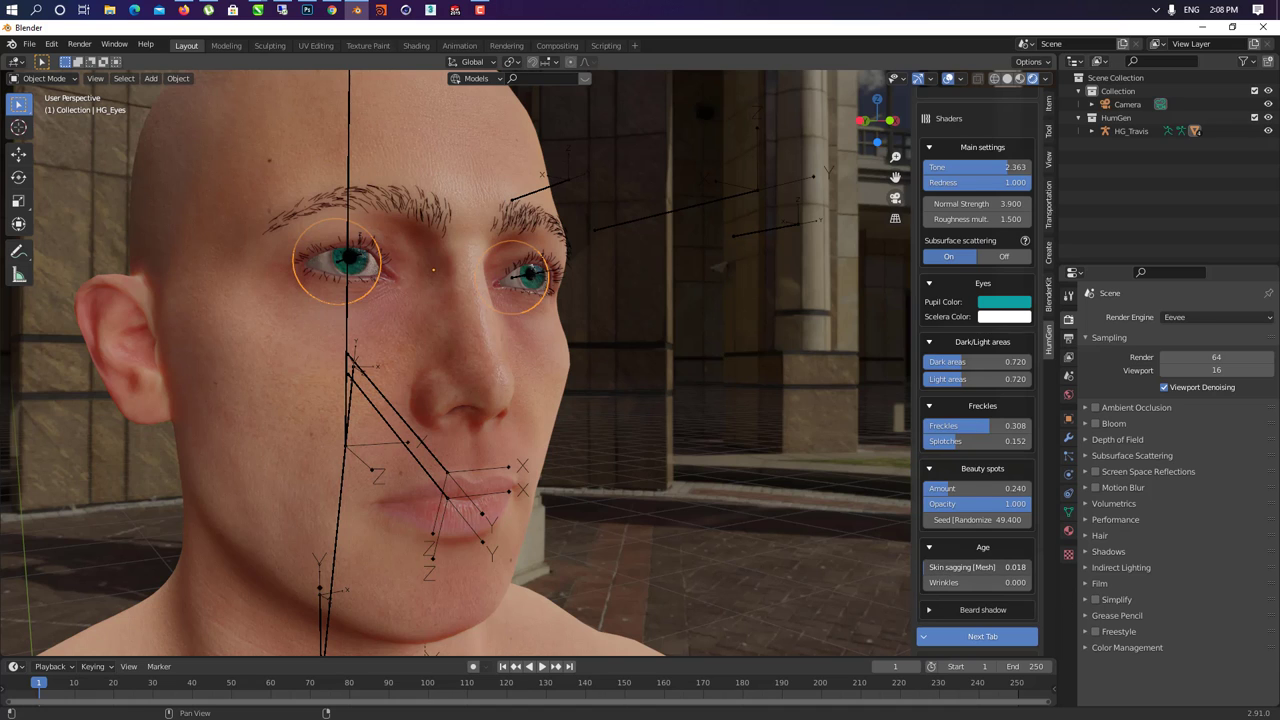
{"action": "left_click_drag", "start_coordinate": [925, 567], "coordinate": [1031, 567]}
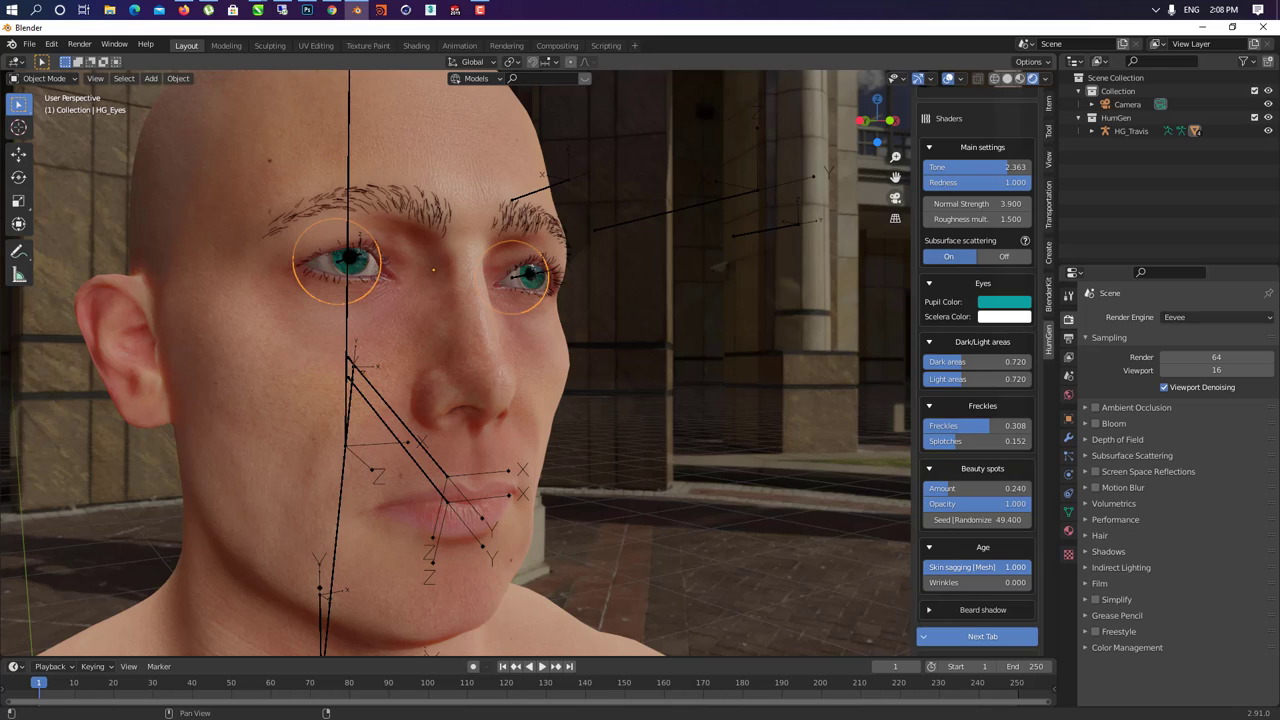
{"action": "middle_click_drag", "start_coordinate": [628, 546], "coordinate": [354, 508]}
{"action": "scroll", "coordinate": [354, 508], "scroll_direction": "up", "scroll_amount": 2}
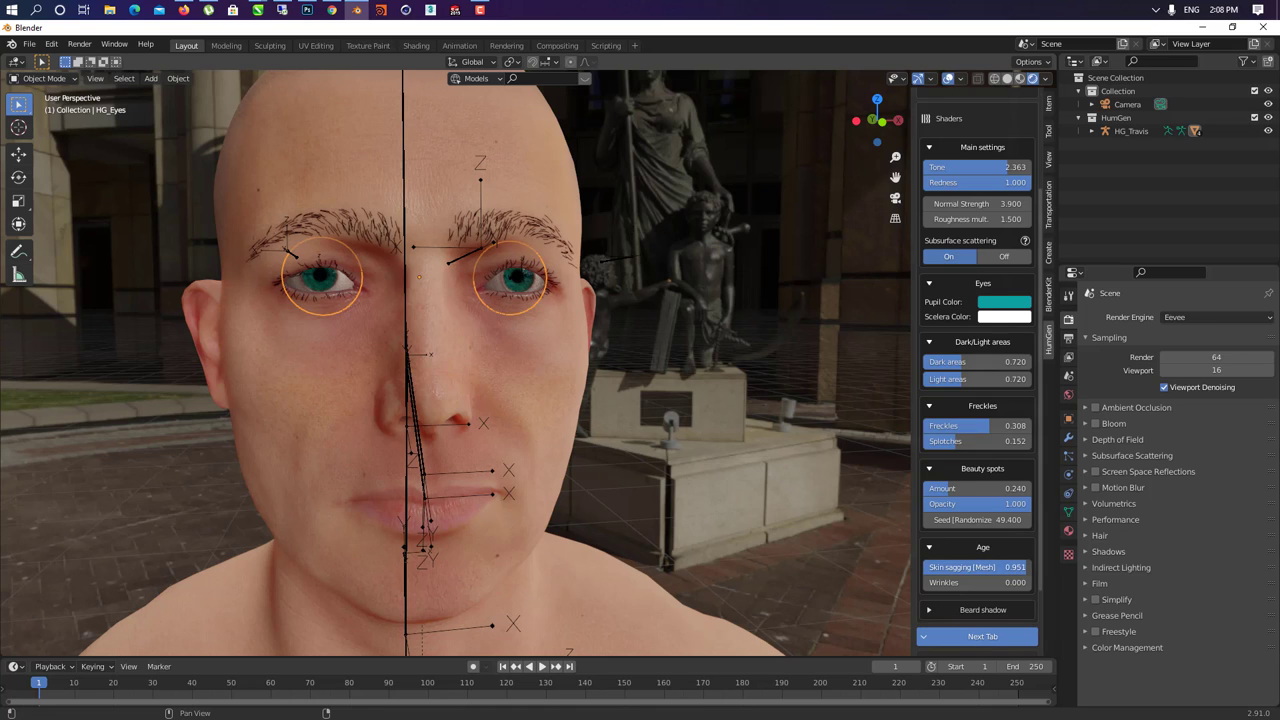
{"action": "left_click_drag", "start_coordinate": [1025, 567], "coordinate": [923, 567]}
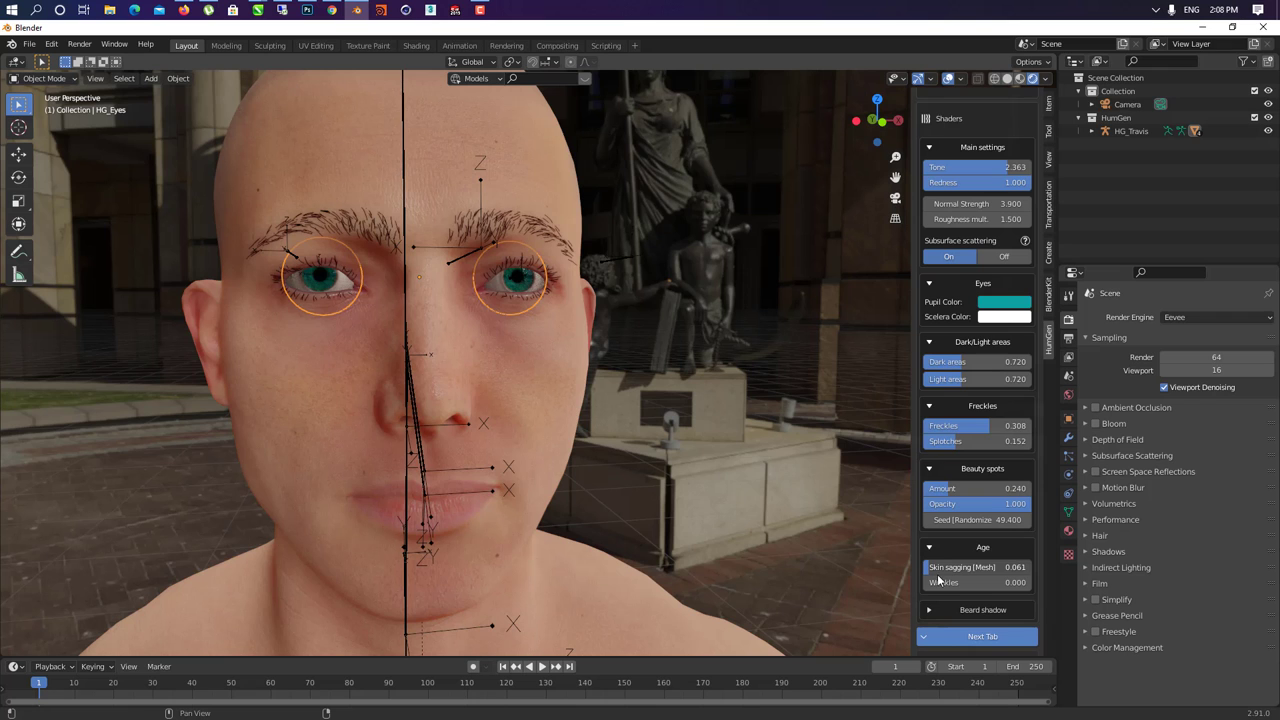
- Set Wrinkles to 0.402, keep Skin sagging at 0.061, and check the head from another angle
{"action": "left_click_drag", "start_coordinate": [938, 580], "coordinate": [1008, 582]}
{"action": "middle_click_drag", "start_coordinate": [374, 485], "coordinate": [534, 500]}
{"action": "left_click_drag", "start_coordinate": [1008, 582], "coordinate": [942, 582]}
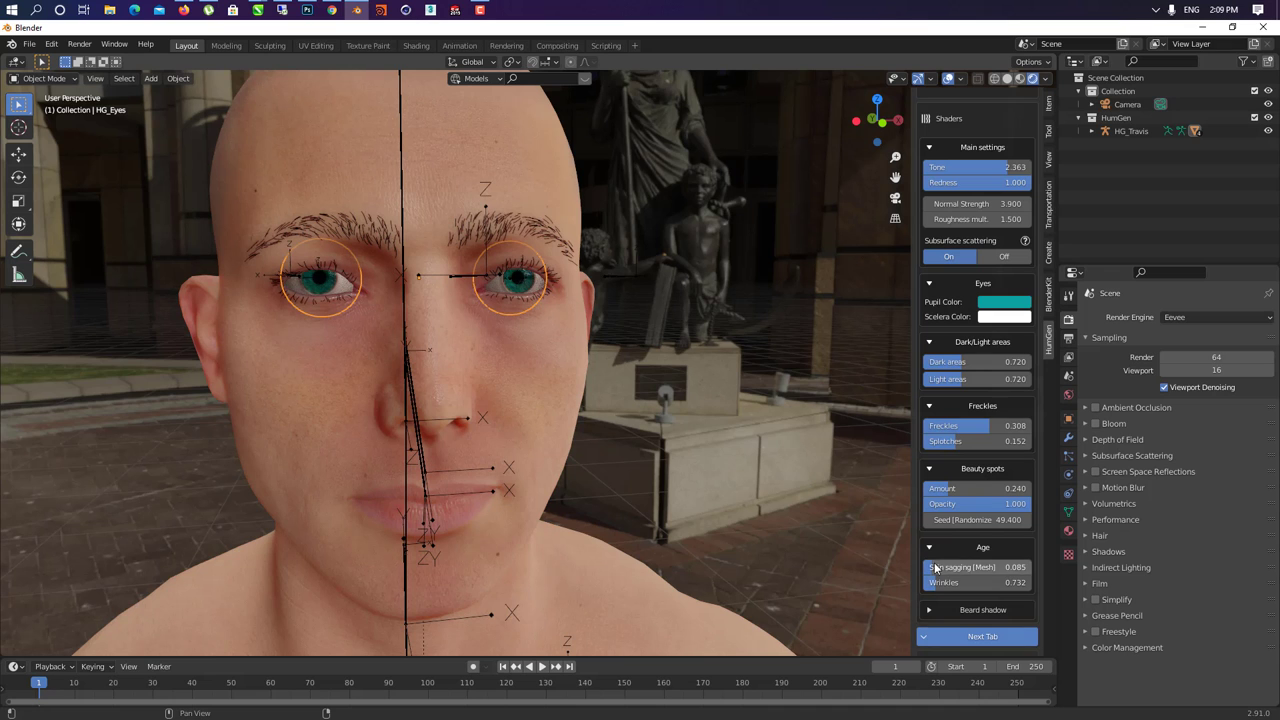
{"action": "left_click_drag", "start_coordinate": [935, 567], "coordinate": [895, 588]}
{"action": "middle_click_drag", "start_coordinate": [360, 480], "coordinate": [431, 398]}
{"action": "scroll", "coordinate": [532, 375], "scroll_direction": "up", "scroll_amount": 2}
{"action": "scroll", "coordinate": [532, 375], "scroll_direction": "down", "scroll_amount": 3}
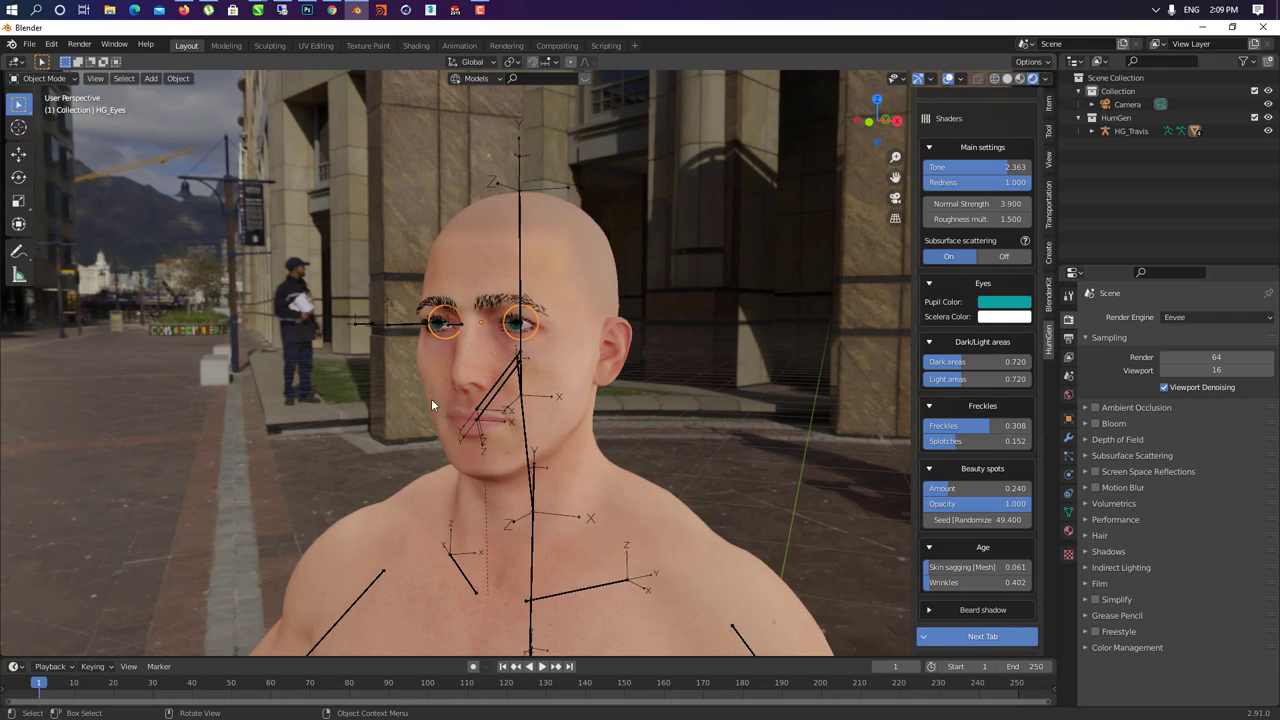
- Deselect the eyes, set the Urban courtyard HDRI's Rotation to 73.95, and return to the human's shader settings
{"action": "left_click", "coordinate": [716, 361]}
{"action": "scroll", "coordinate": [716, 361], "scroll_direction": "down", "scroll_amount": 3}
{"action": "scroll", "coordinate": [880, 343], "scroll_direction": "up", "scroll_amount": 1}
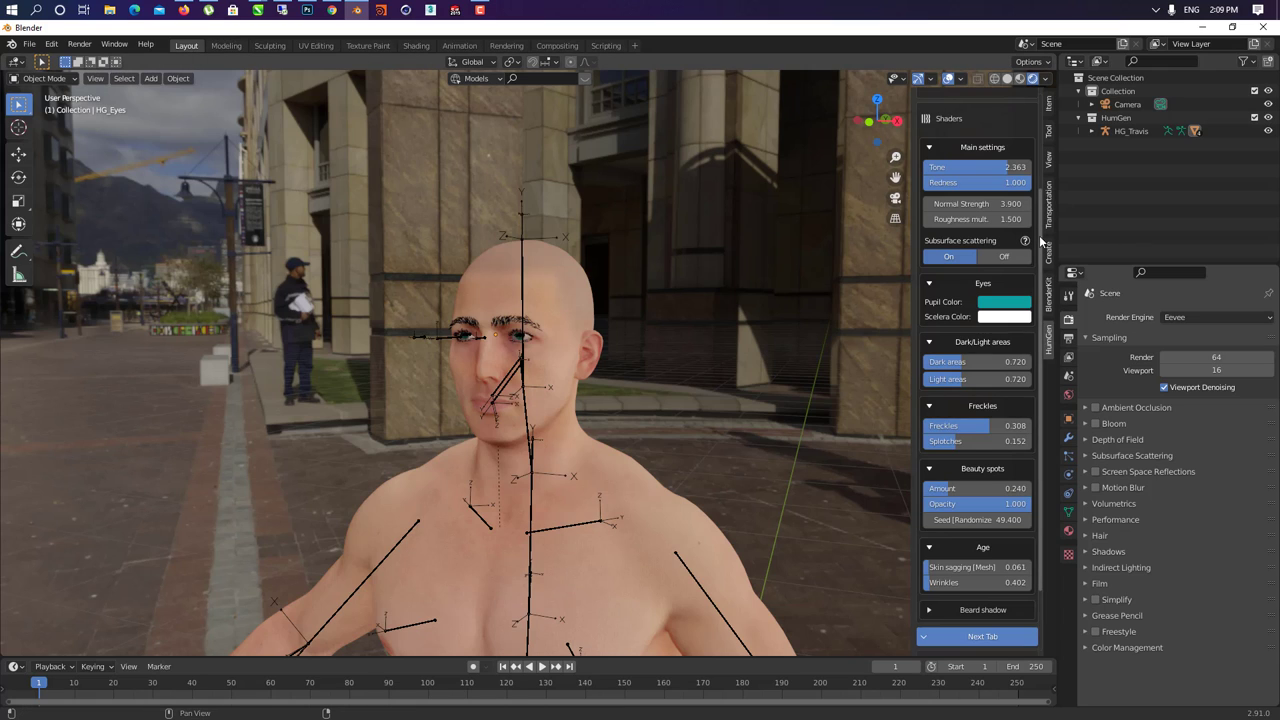
{"action": "left_click", "coordinate": [1049, 203]}
{"action": "scroll", "coordinate": [995, 460], "scroll_direction": "down", "scroll_amount": 5}
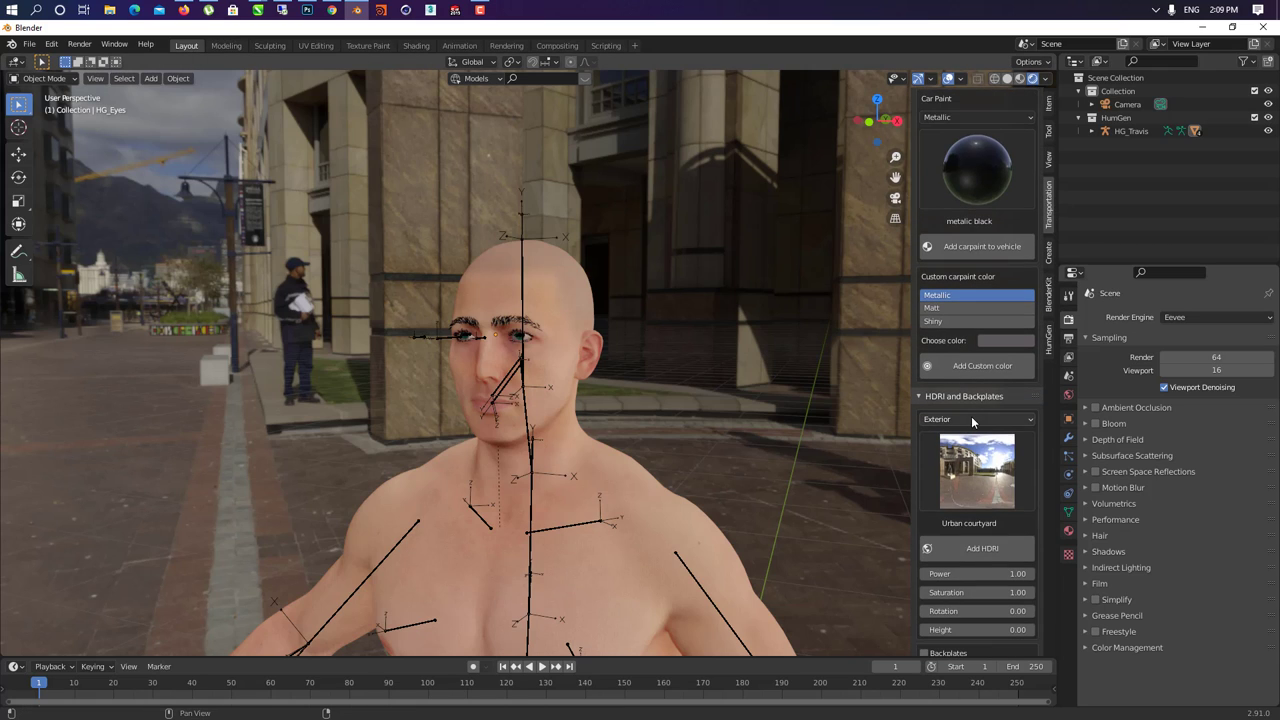
{"action": "left_click_drag", "start_coordinate": [975, 611], "coordinate": [1032, 611]}
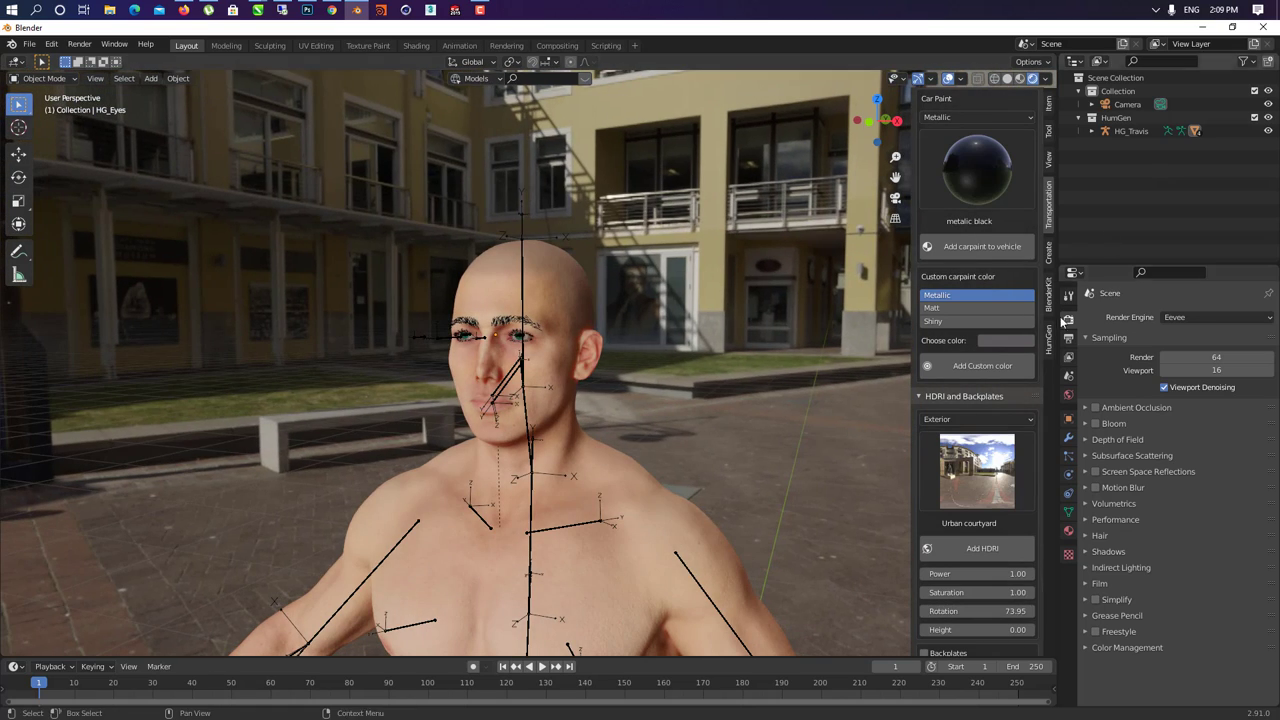
{"action": "left_click", "coordinate": [1048, 340]}
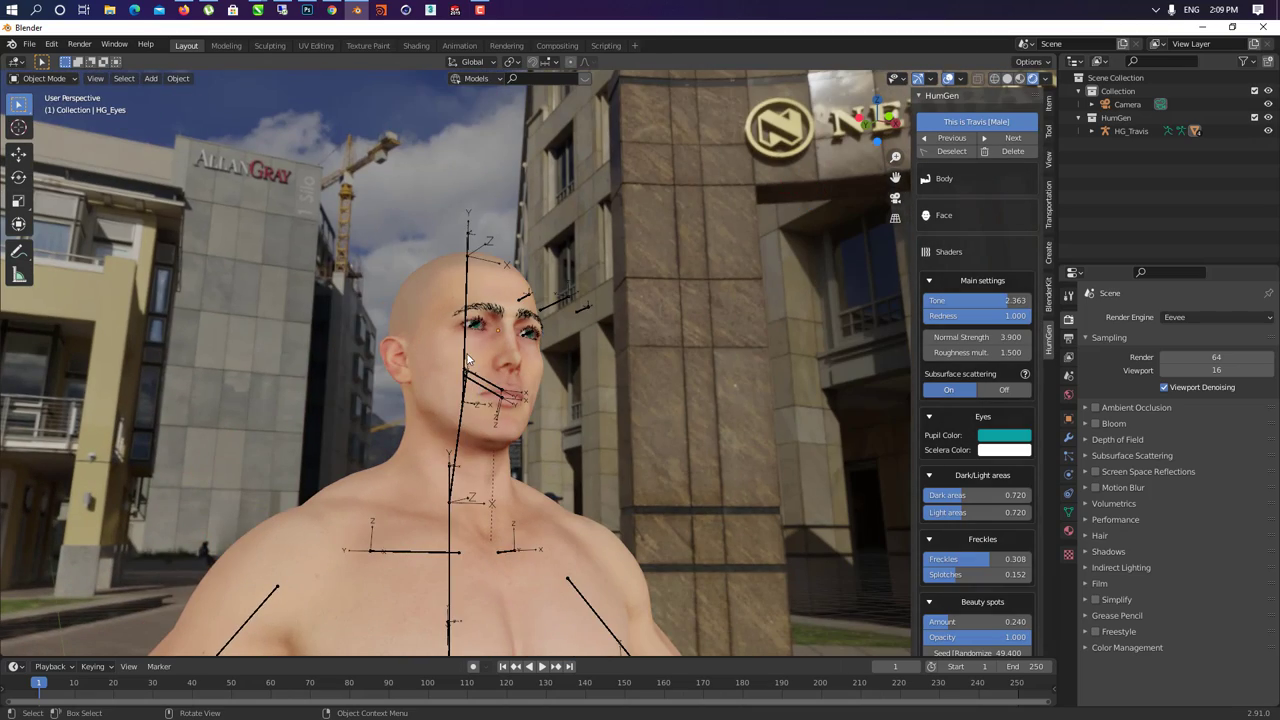
- Select the human's body mesh and test its skin with Roughness mult. at -1.000
{"action": "left_click", "coordinate": [466, 360]}
{"action": "scroll", "coordinate": [460, 340], "scroll_direction": "up", "scroll_amount": 6}
{"action": "middle_click_drag", "start_coordinate": [464, 362], "coordinate": [529, 369]}
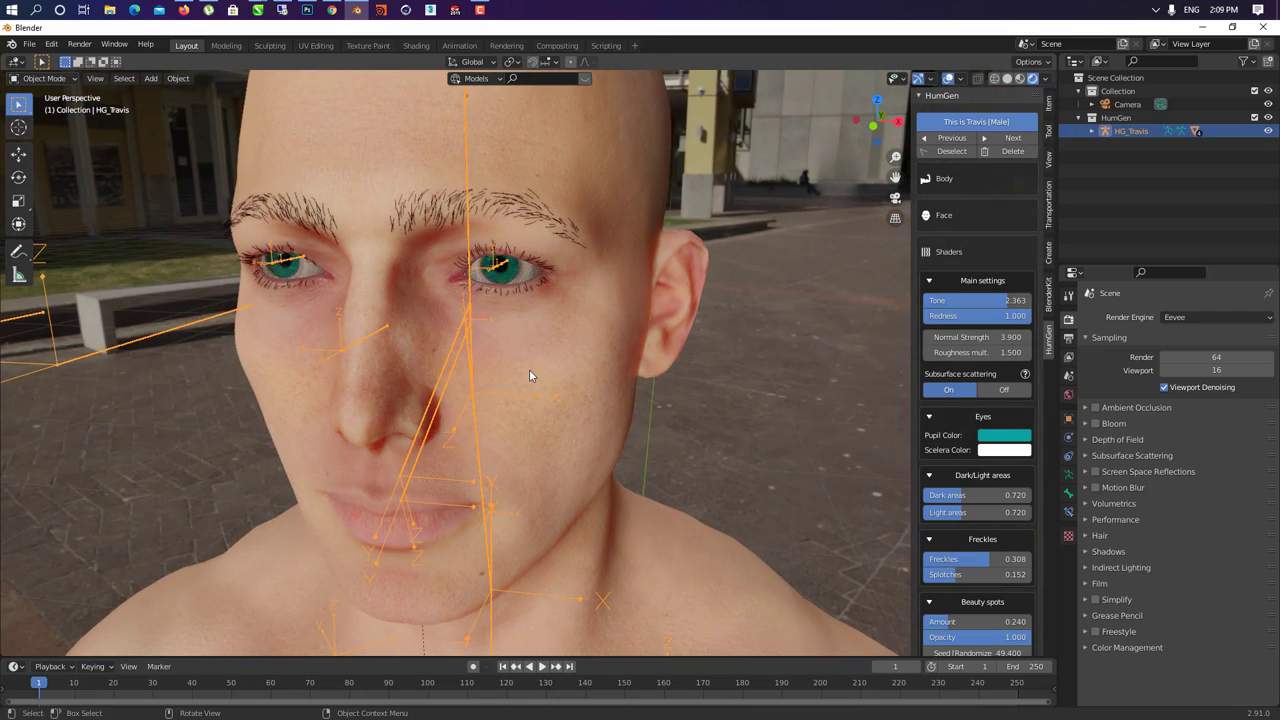
{"action": "left_click", "coordinate": [529, 369]}
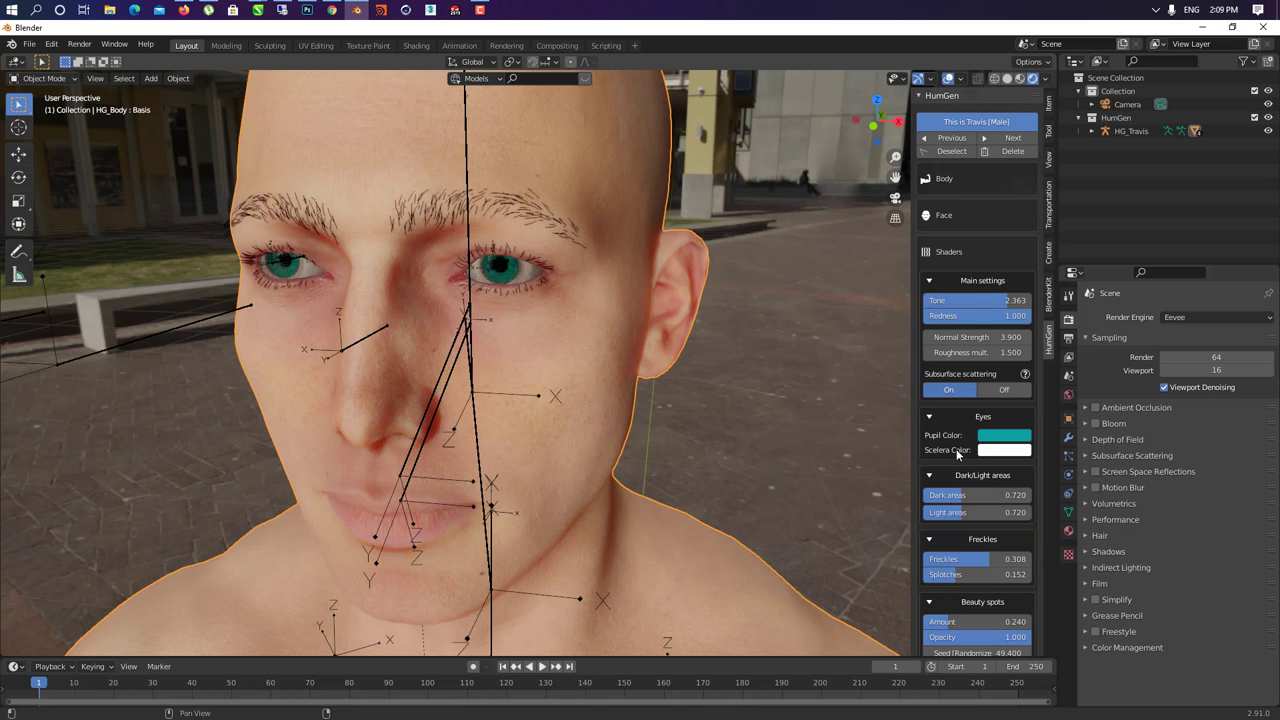
{"action": "left_click_drag", "start_coordinate": [978, 352], "coordinate": [900, 352]}
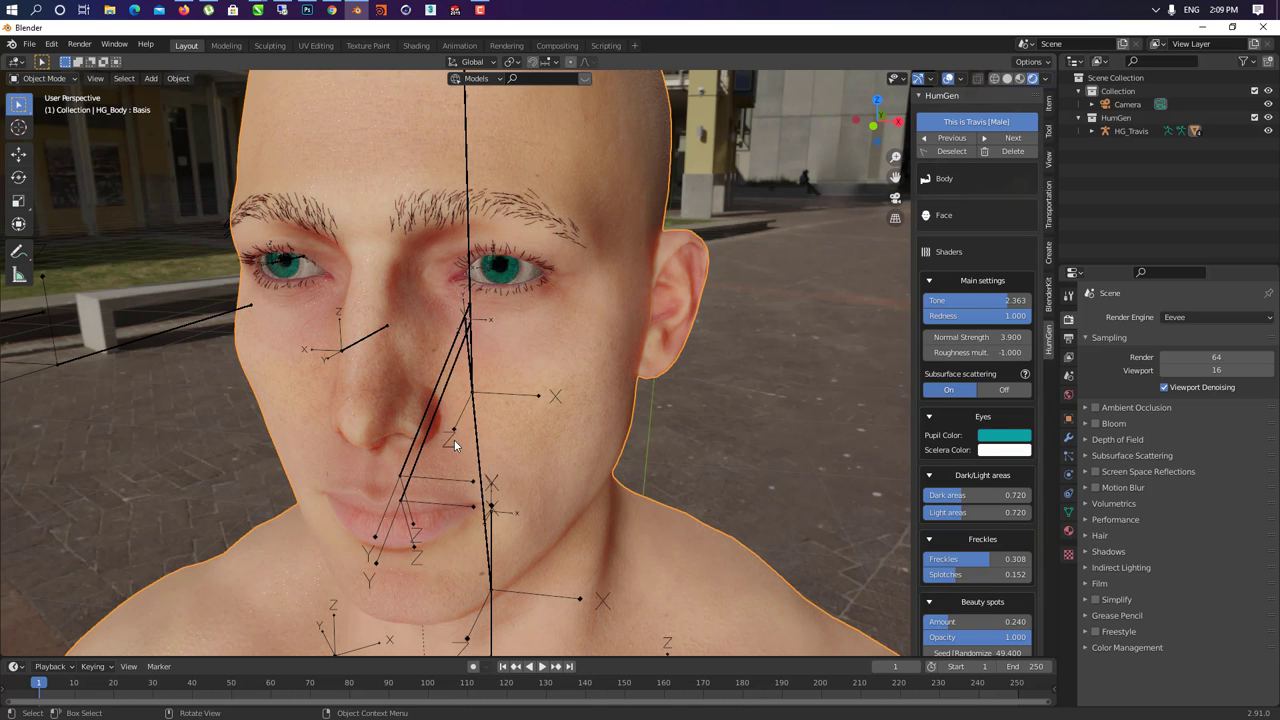
{"action": "middle_click_drag", "start_coordinate": [454, 439], "coordinate": [610, 410]}
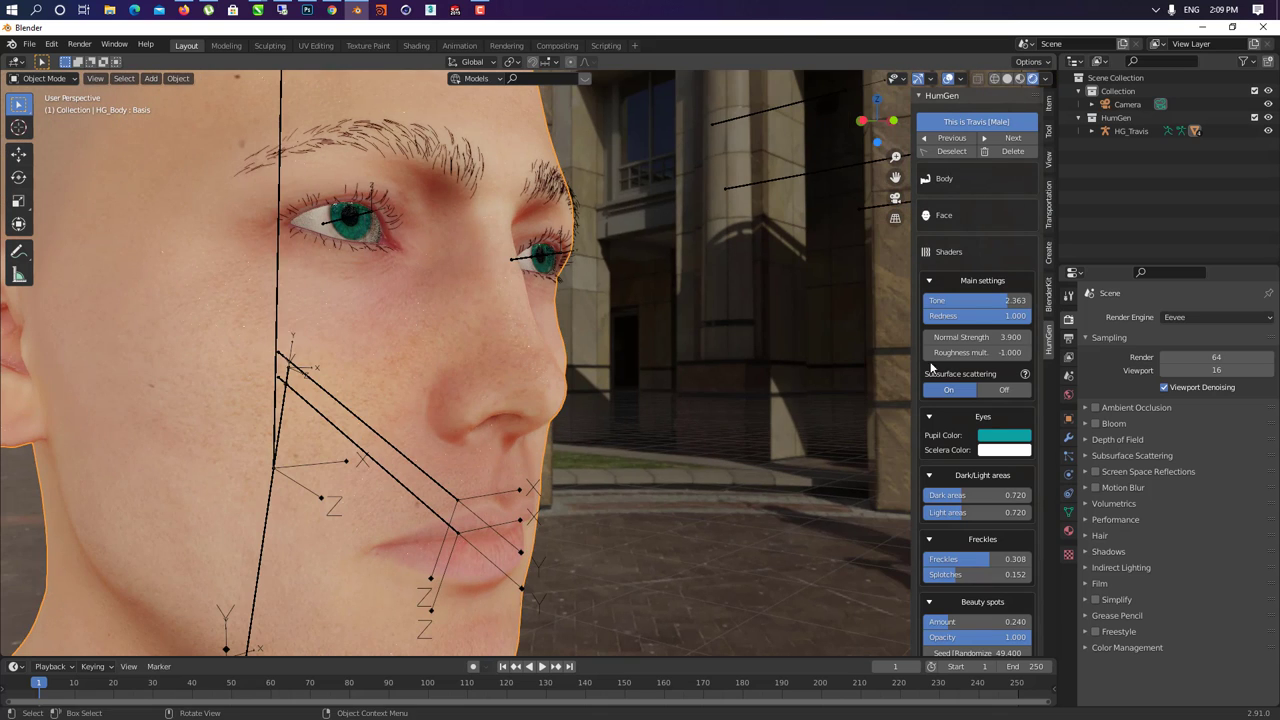
- Raise the skin's Roughness mult. to 0.900 and check the head from the front
{"action": "left_click_drag", "start_coordinate": [975, 352], "coordinate": [1012, 352]}
{"action": "left_click", "coordinate": [1024, 353]}
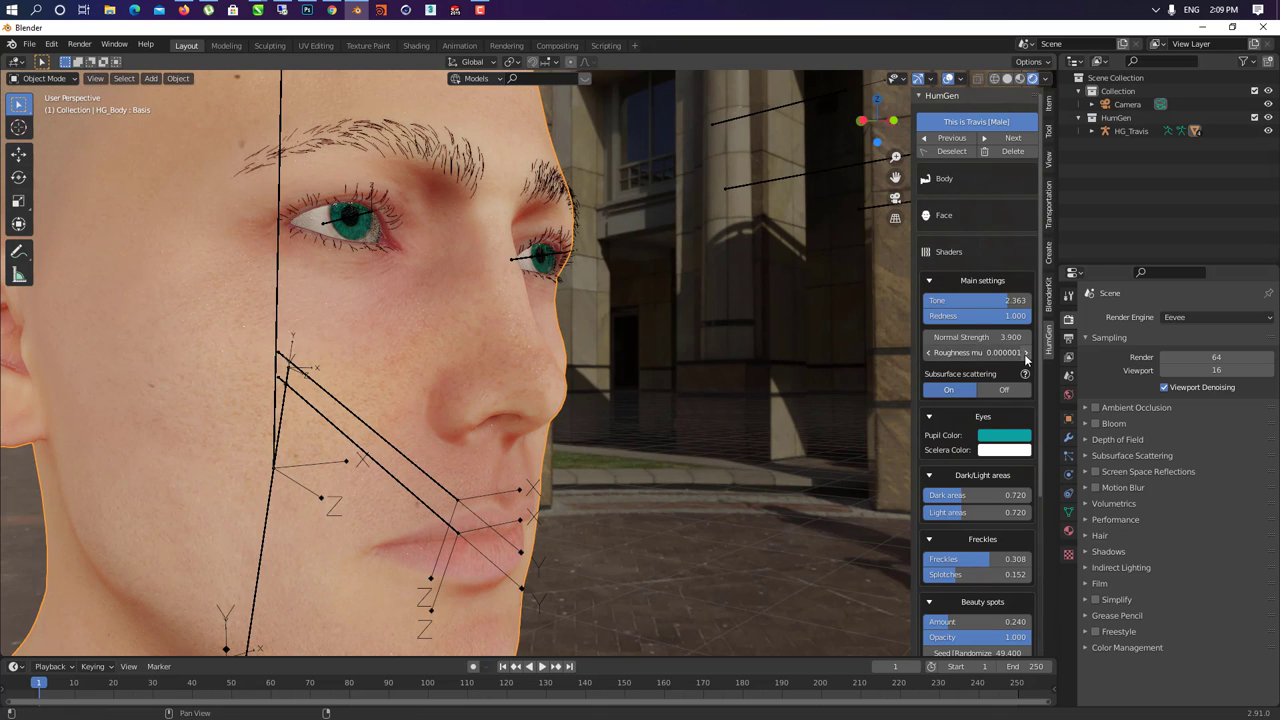
{"action": "left_click", "coordinate": [1024, 353]}
{"action": "left_click", "coordinate": [1024, 353]}
{"action": "left_click", "coordinate": [1025, 355]}
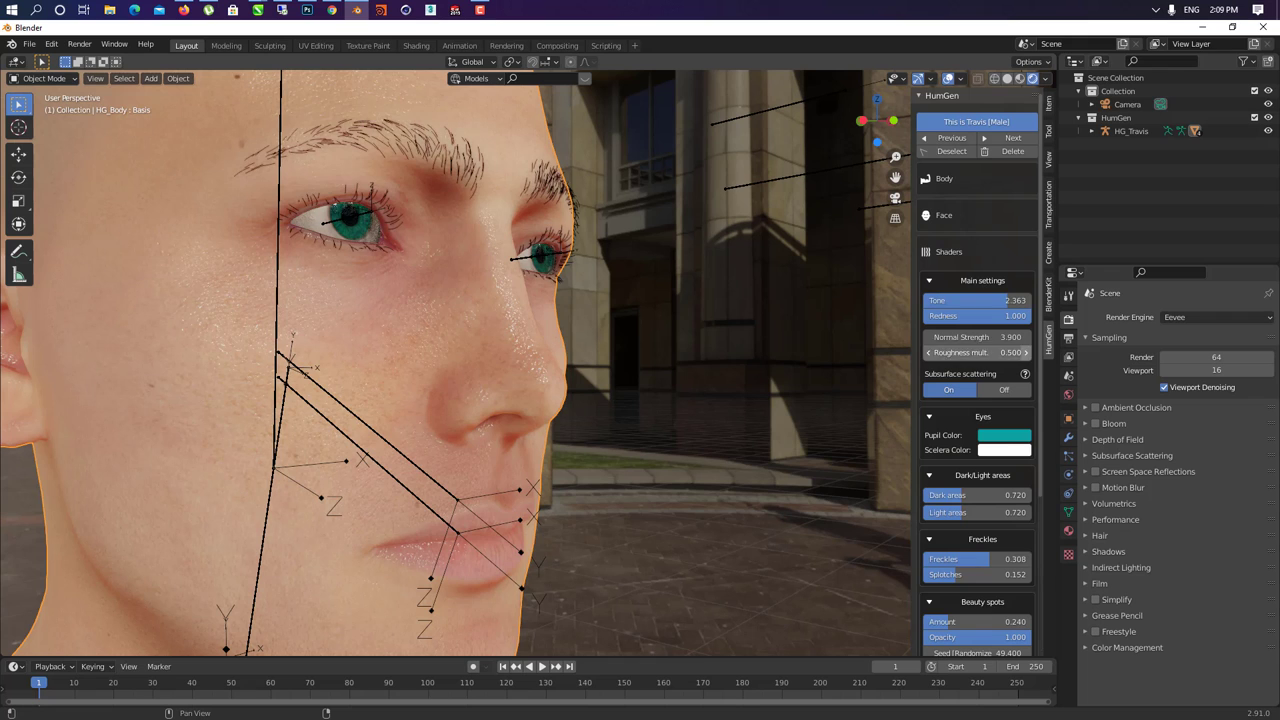
{"action": "left_click", "coordinate": [1025, 355]}
{"action": "left_click", "coordinate": [1025, 355]}
{"action": "left_click", "coordinate": [1025, 355]}
{"action": "left_click", "coordinate": [1025, 355]}
{"action": "scroll", "coordinate": [420, 475], "scroll_direction": "down", "scroll_amount": 3}
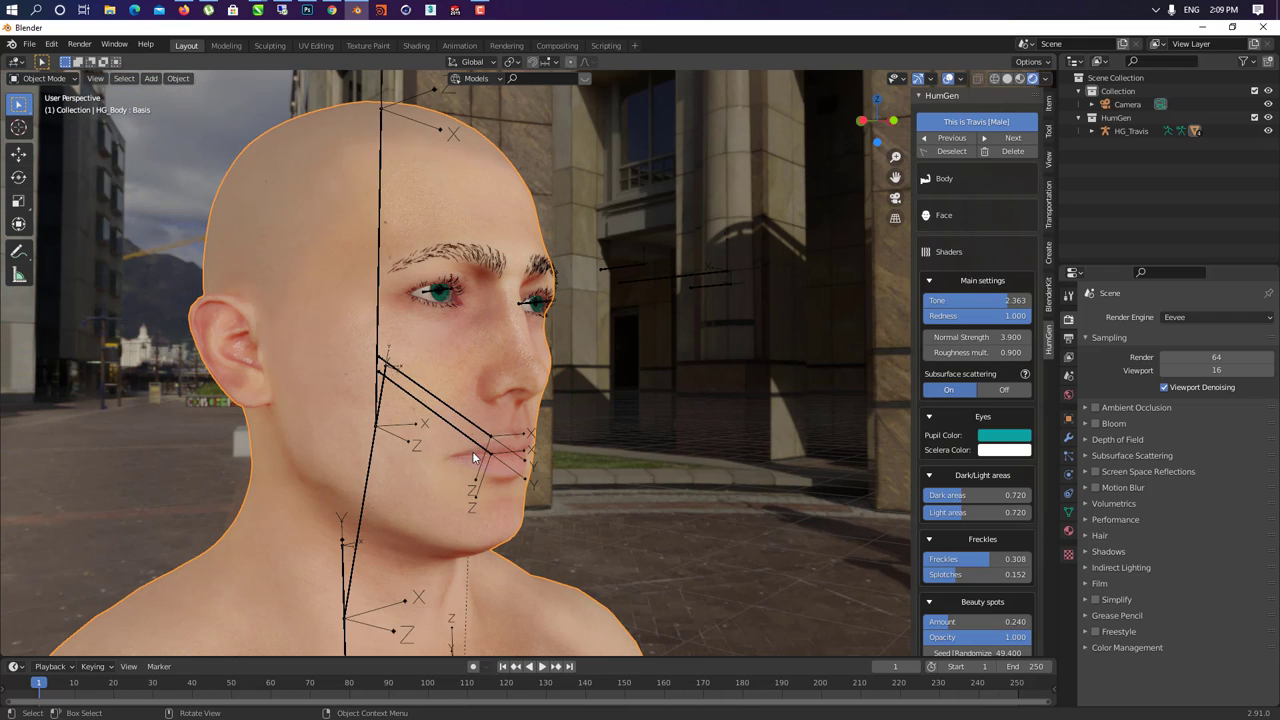
{"action": "middle_click_drag", "start_coordinate": [472, 451], "coordinate": [560, 455]}
- Expand the beard shadow settings, set Mustache to 1.000, and collapse the section
{"action": "scroll", "coordinate": [950, 537], "scroll_direction": "down", "scroll_amount": 5}
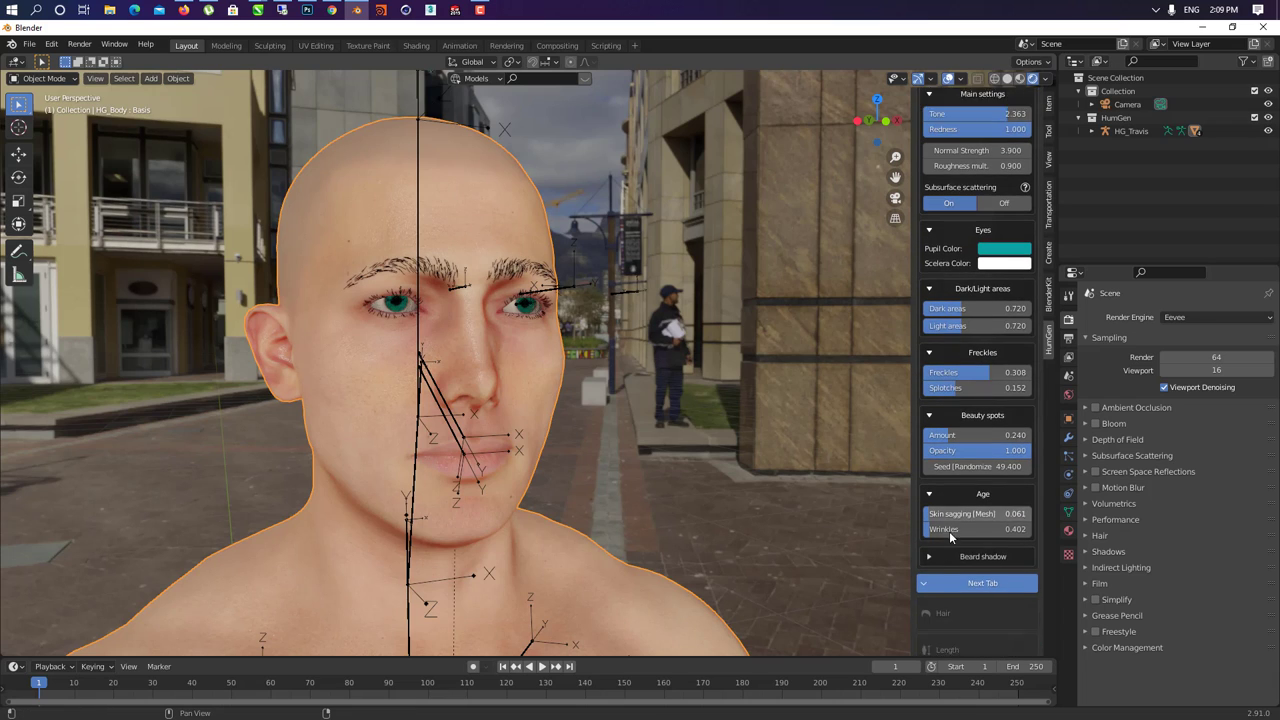
{"action": "scroll", "coordinate": [950, 537], "scroll_direction": "down", "scroll_amount": 1}
{"action": "left_click", "coordinate": [958, 532]}
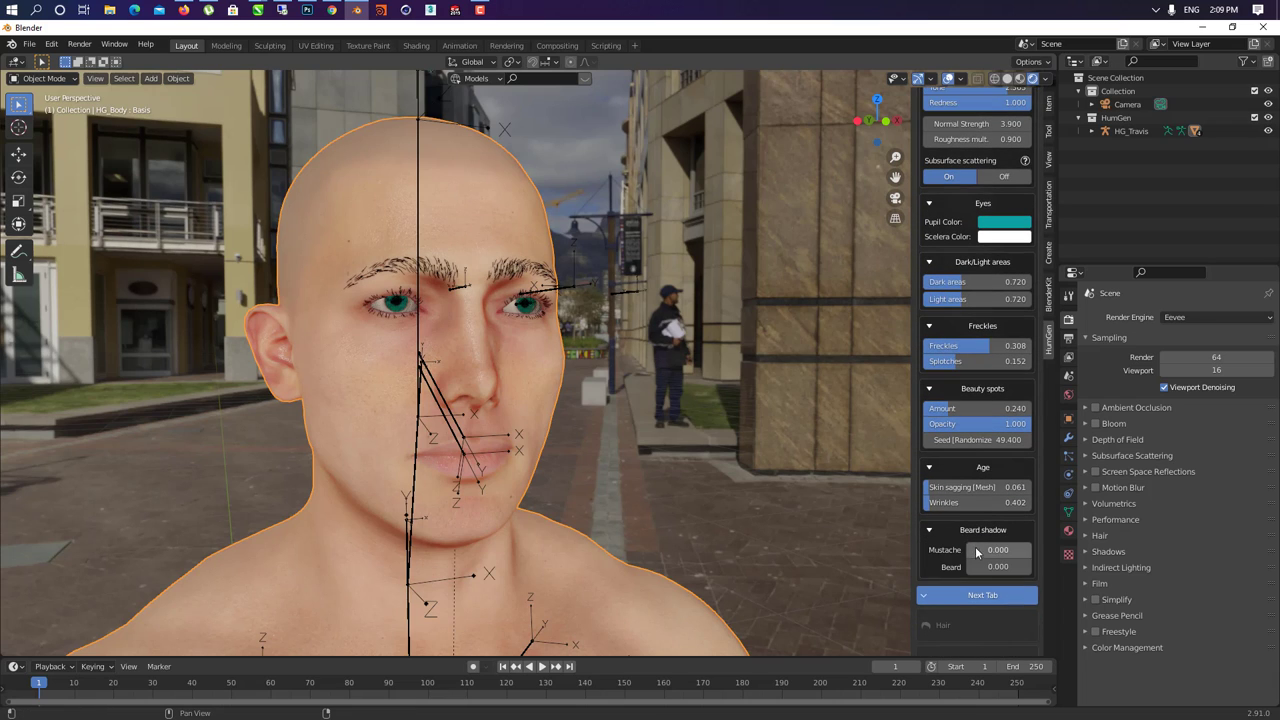
{"action": "left_click_drag", "start_coordinate": [976, 551], "coordinate": [1030, 551]}
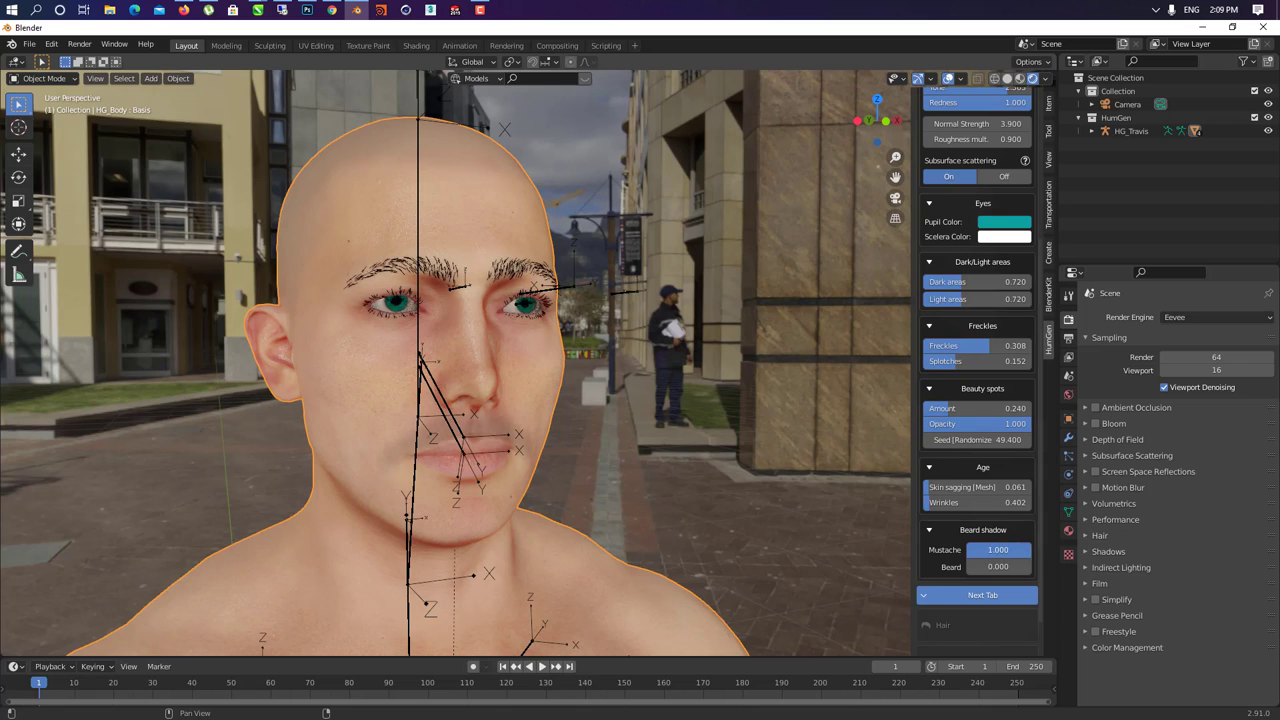
{"action": "left_click", "coordinate": [932, 532]}
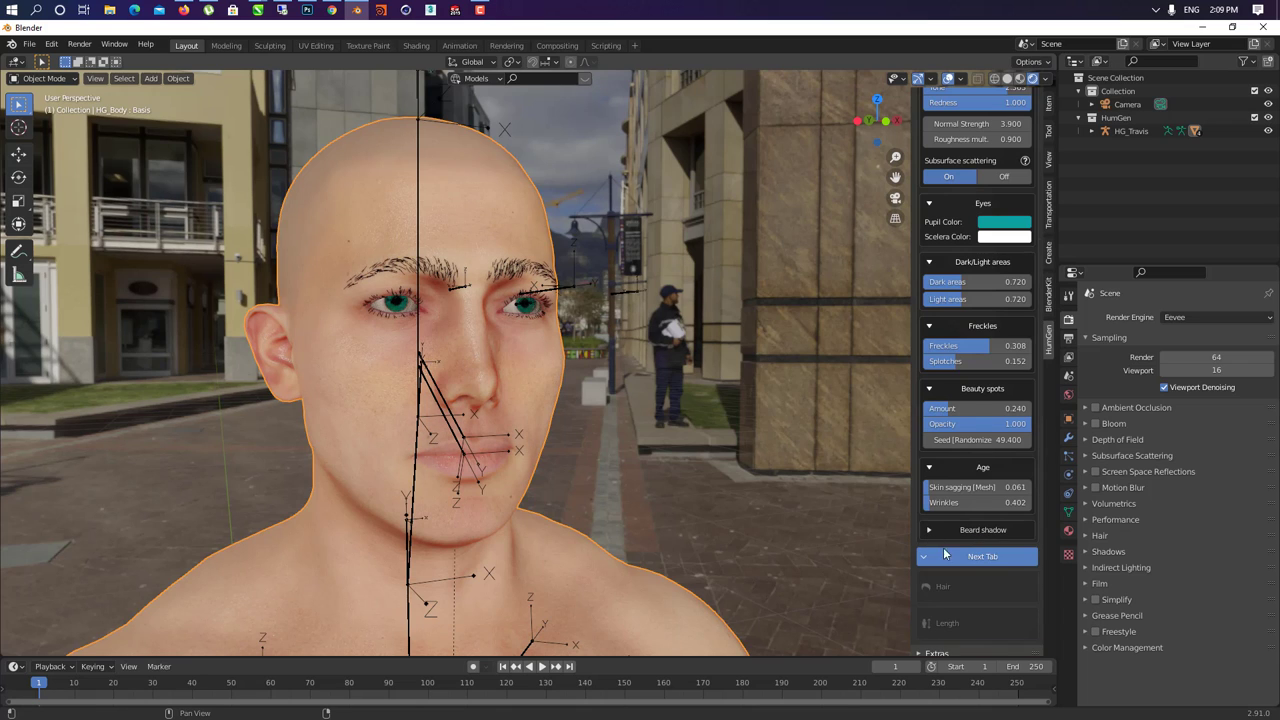
- Advance to the Hair settings and apply the Pixie hairstyle to the human
{"action": "left_click", "coordinate": [979, 558]}
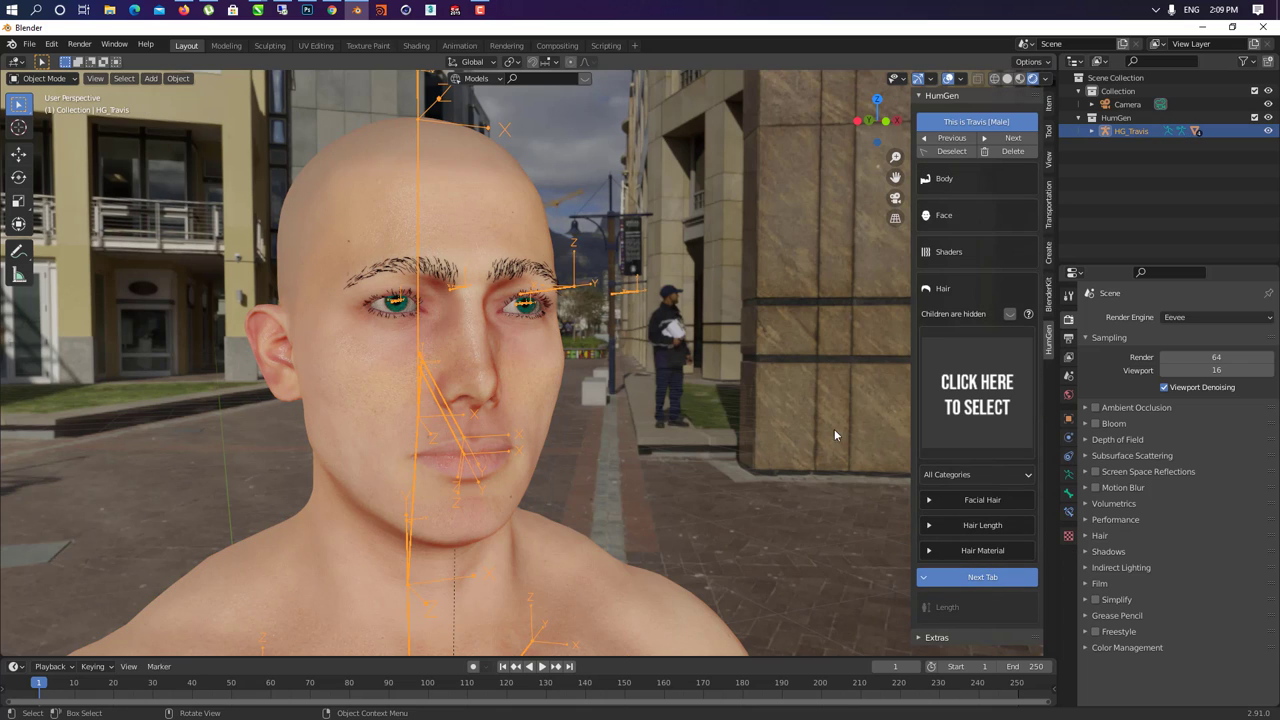
{"action": "left_click", "coordinate": [1024, 427]}
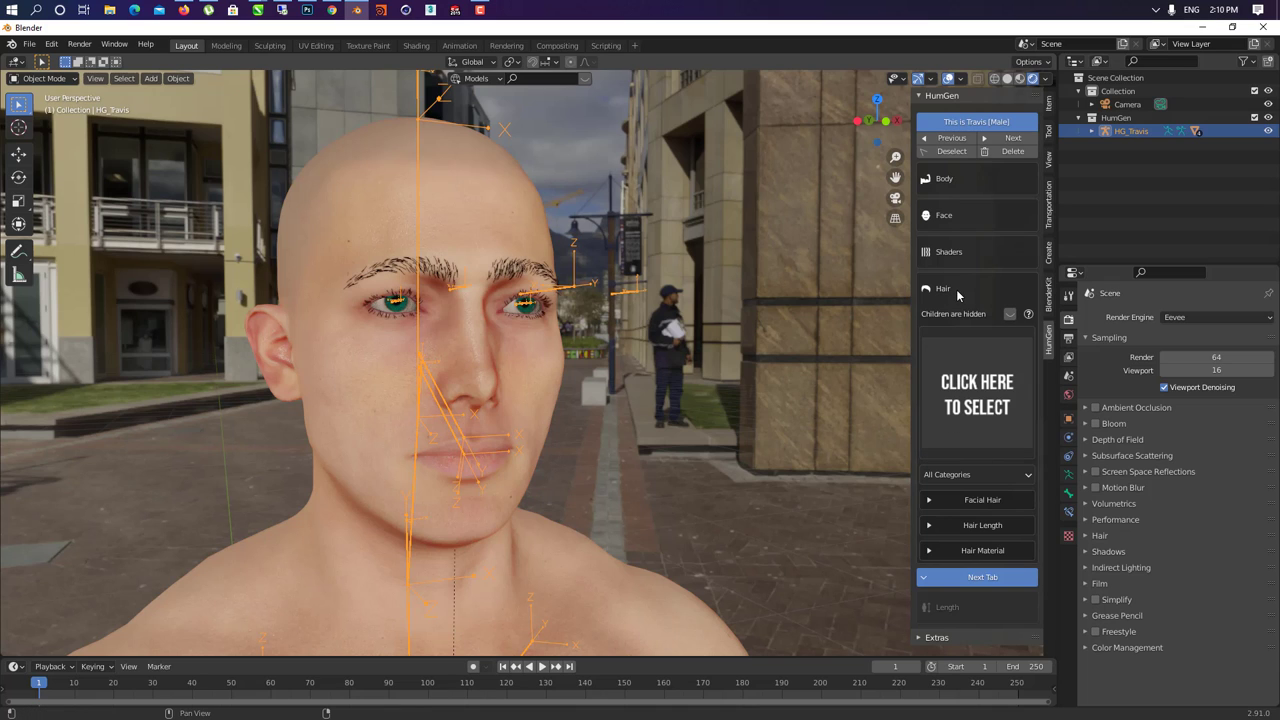
{"action": "left_click", "coordinate": [957, 383]}
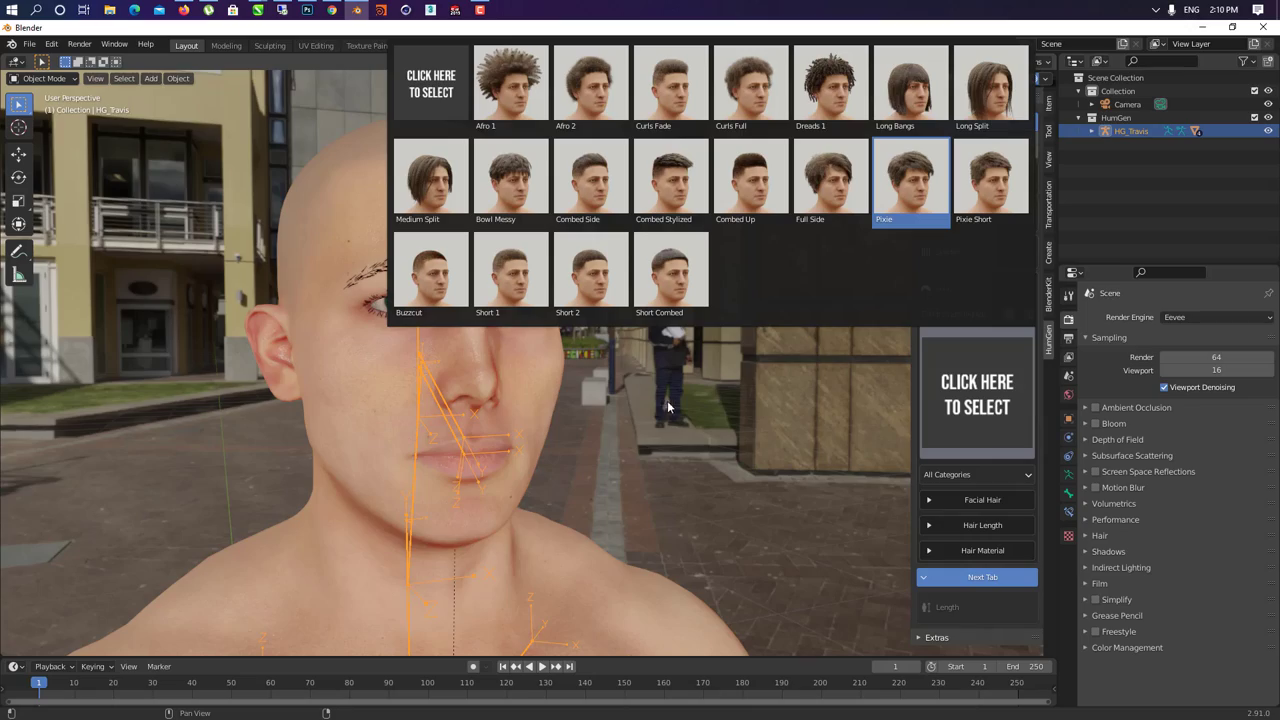
{"action": "left_click", "coordinate": [926, 216]}
{"action": "middle_click_drag", "start_coordinate": [468, 266], "coordinate": [592, 301]}
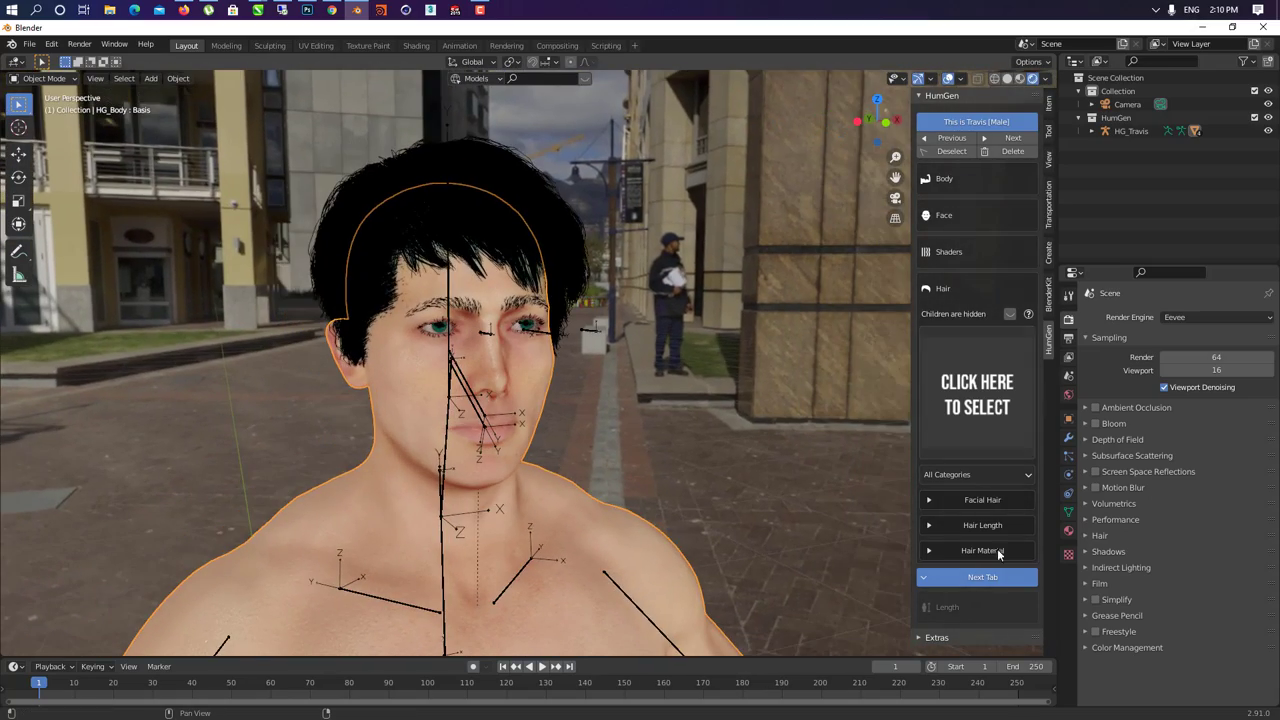
- Expand the Hair Material, Hair Length and Facial Hair settings
{"action": "left_click", "coordinate": [965, 552]}
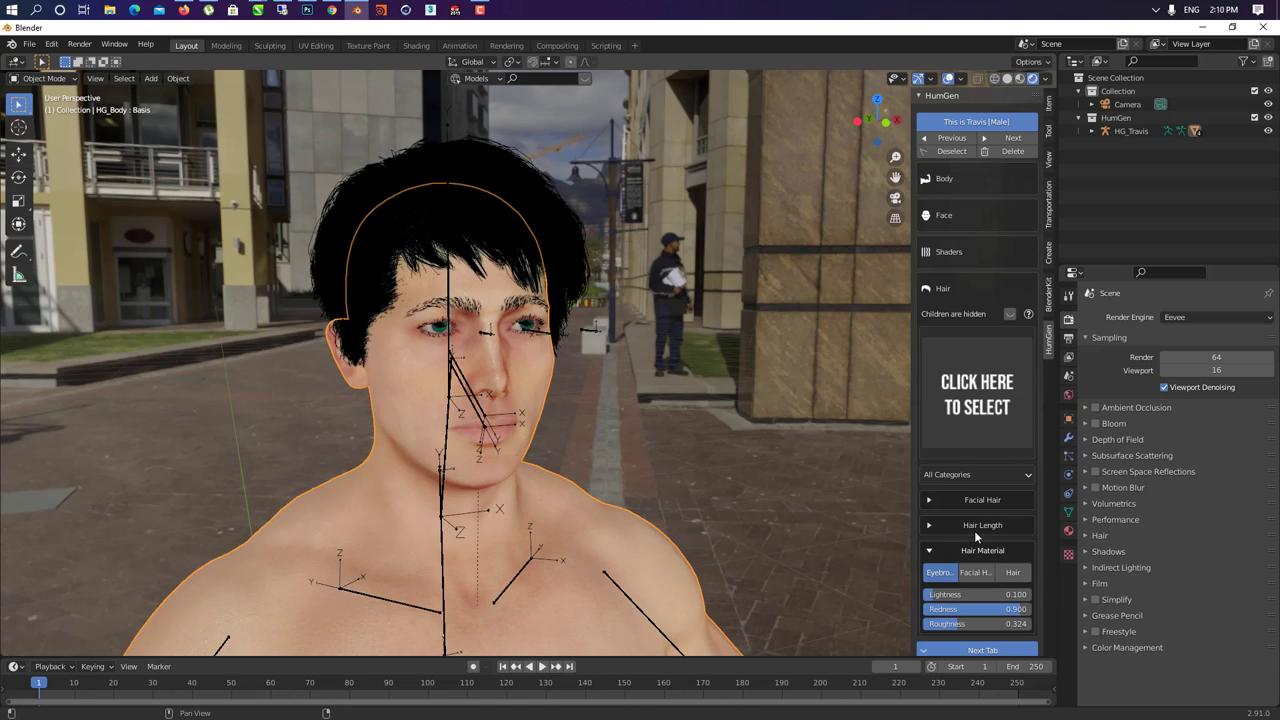
{"action": "left_click", "coordinate": [978, 526]}
{"action": "left_click", "coordinate": [968, 501]}
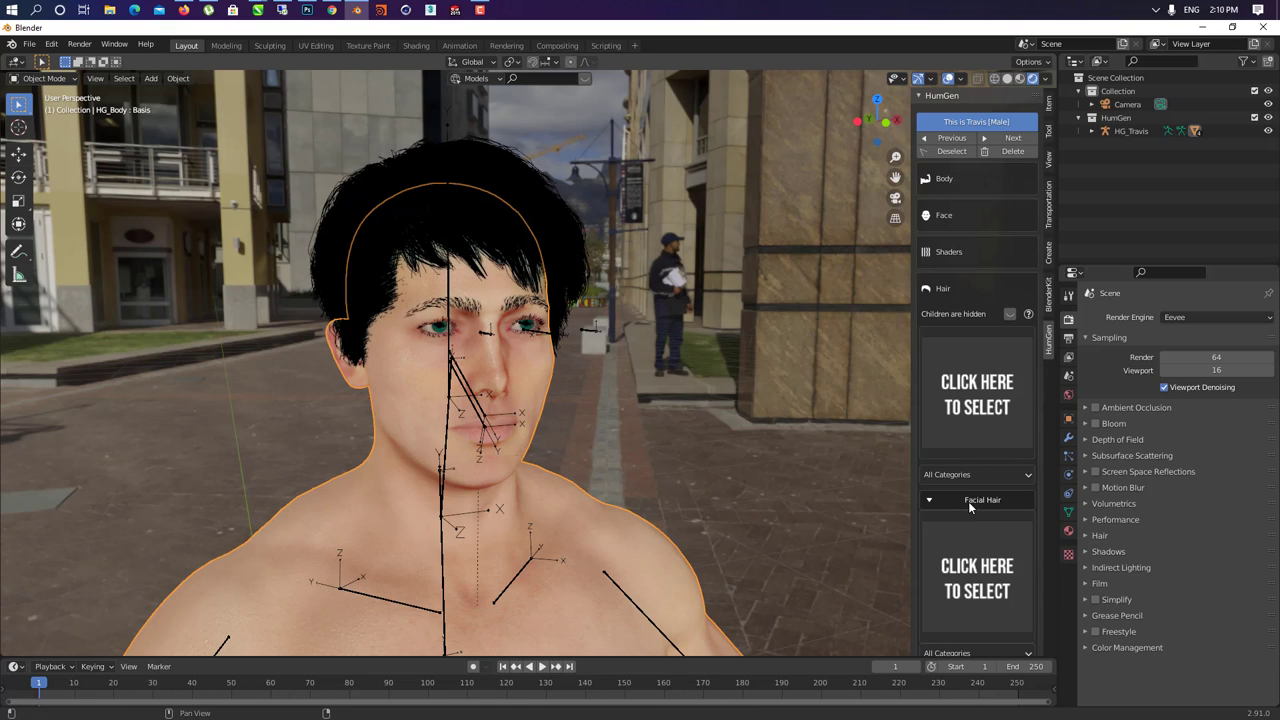
- Try the Stubble Mustache 1 facial hair, replace it with Full Beard 1, and check the beard from several angles
{"action": "left_click", "coordinate": [977, 563]}
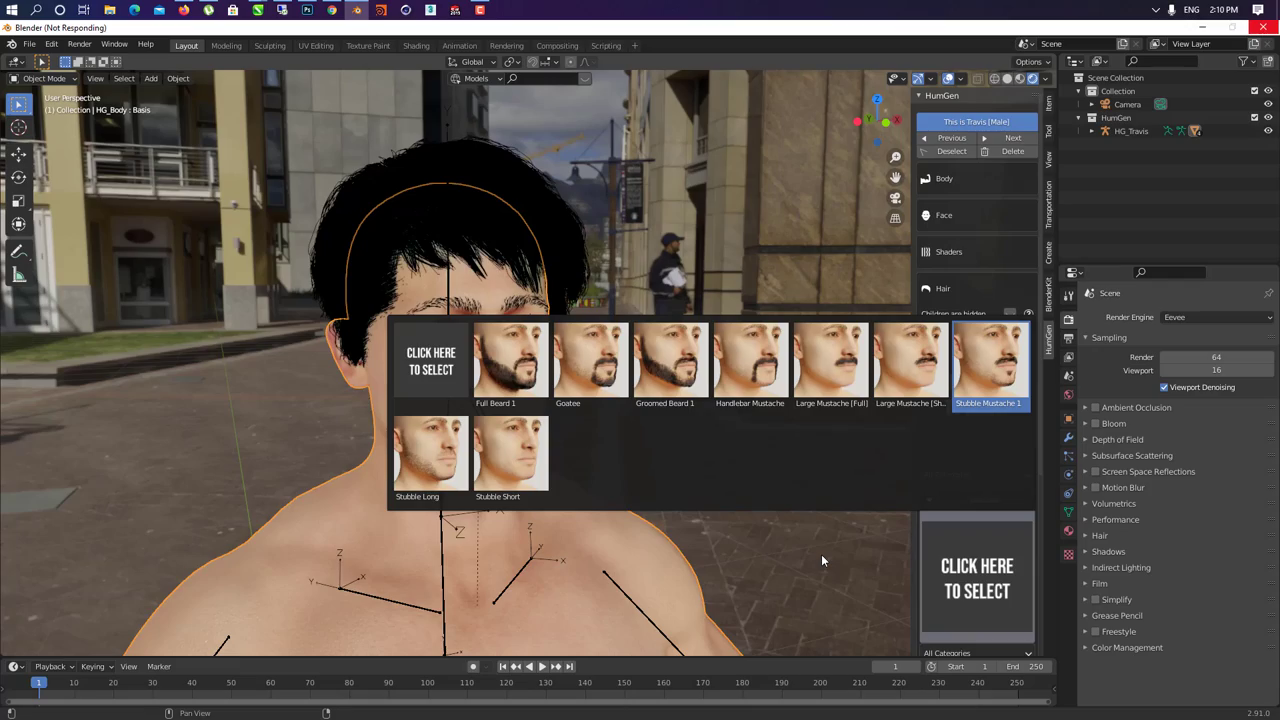
{"action": "middle_click_drag", "start_coordinate": [821, 558], "coordinate": [475, 478]}
{"action": "left_click", "coordinate": [982, 553]}
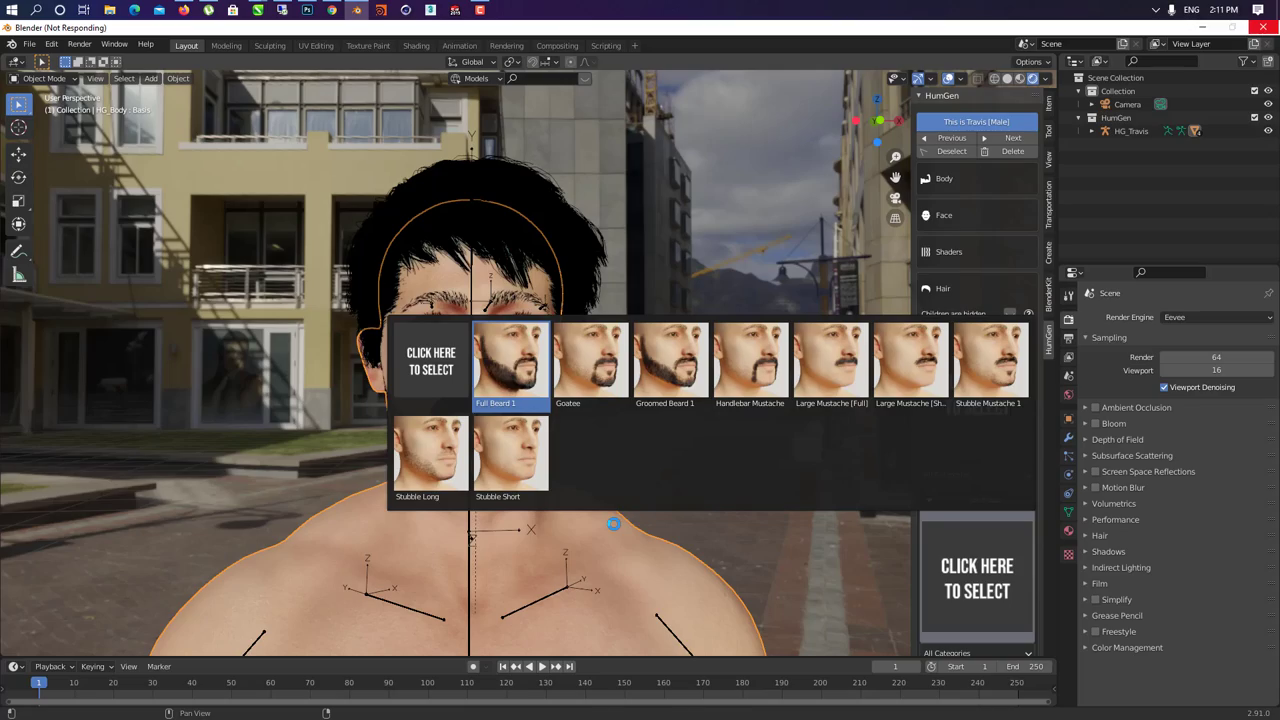
{"action": "middle_click_drag", "start_coordinate": [587, 521], "coordinate": [500, 512]}
{"action": "scroll", "coordinate": [958, 508], "scroll_direction": "down", "scroll_amount": 7}
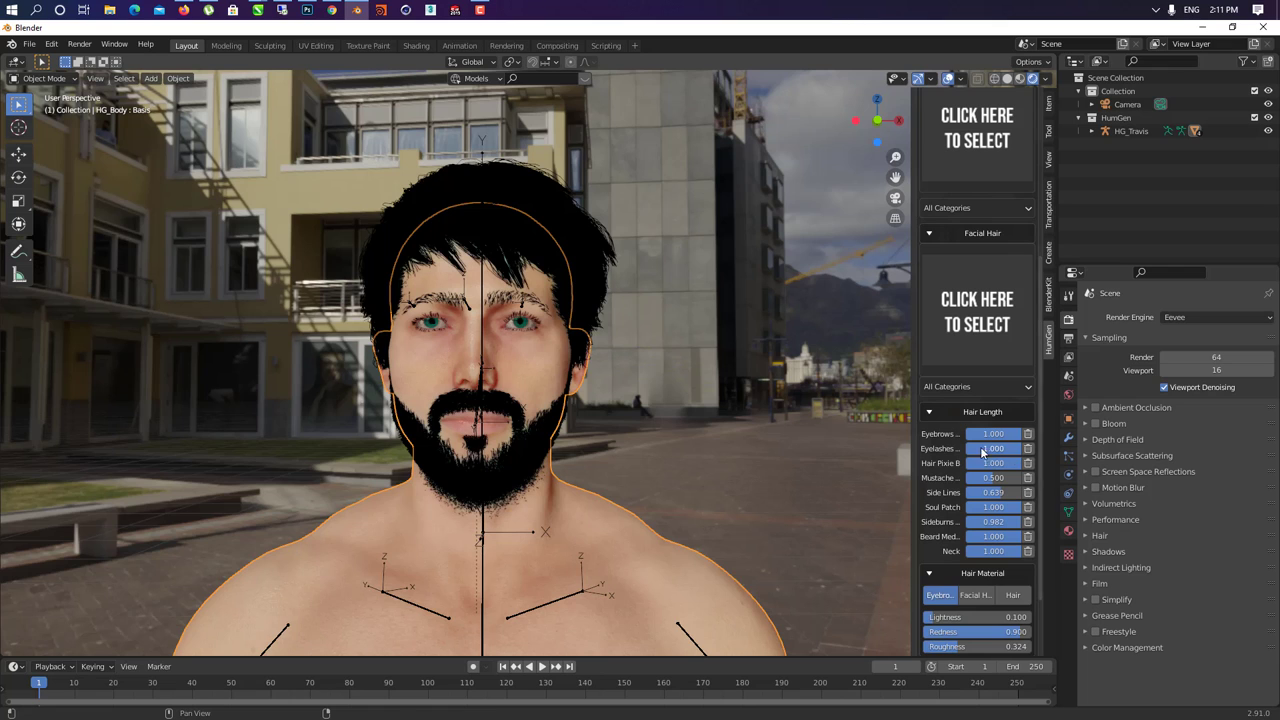
{"action": "middle_click_drag", "start_coordinate": [620, 452], "coordinate": [584, 453]}
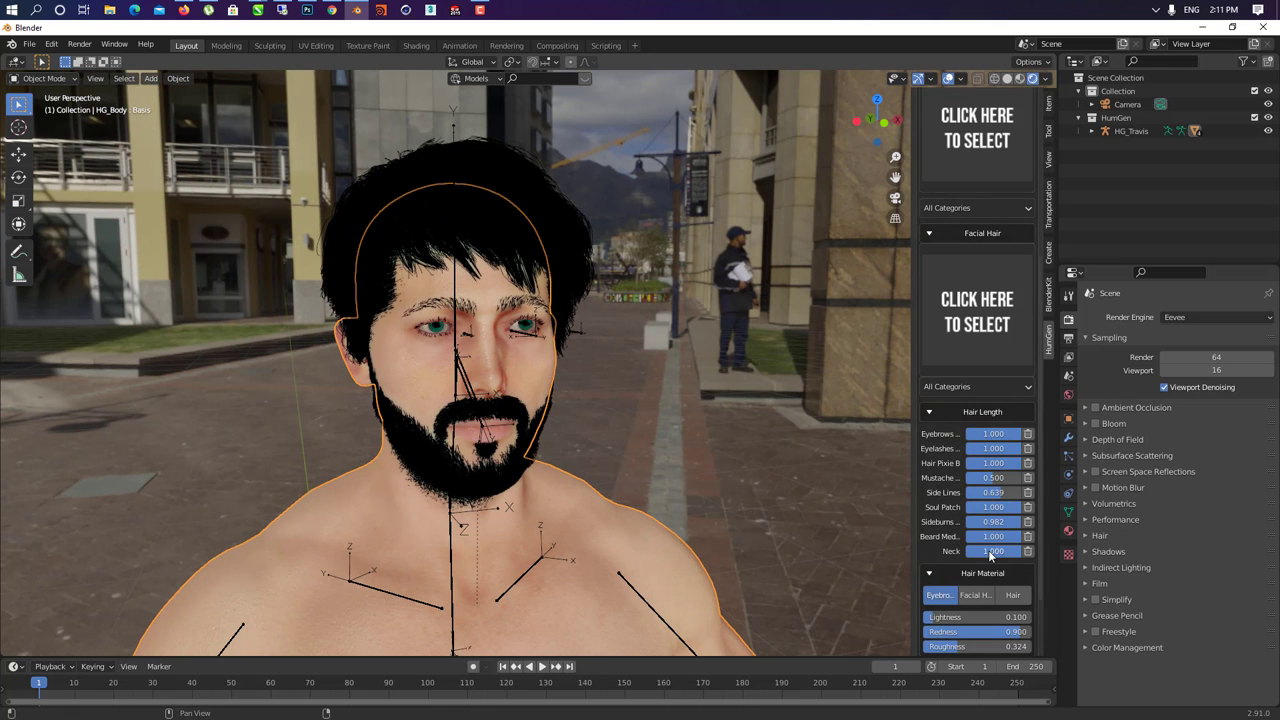
- Set the Lightness of the scalp hair material to 0.387
{"action": "scroll", "coordinate": [988, 550], "scroll_direction": "down", "scroll_amount": 2}
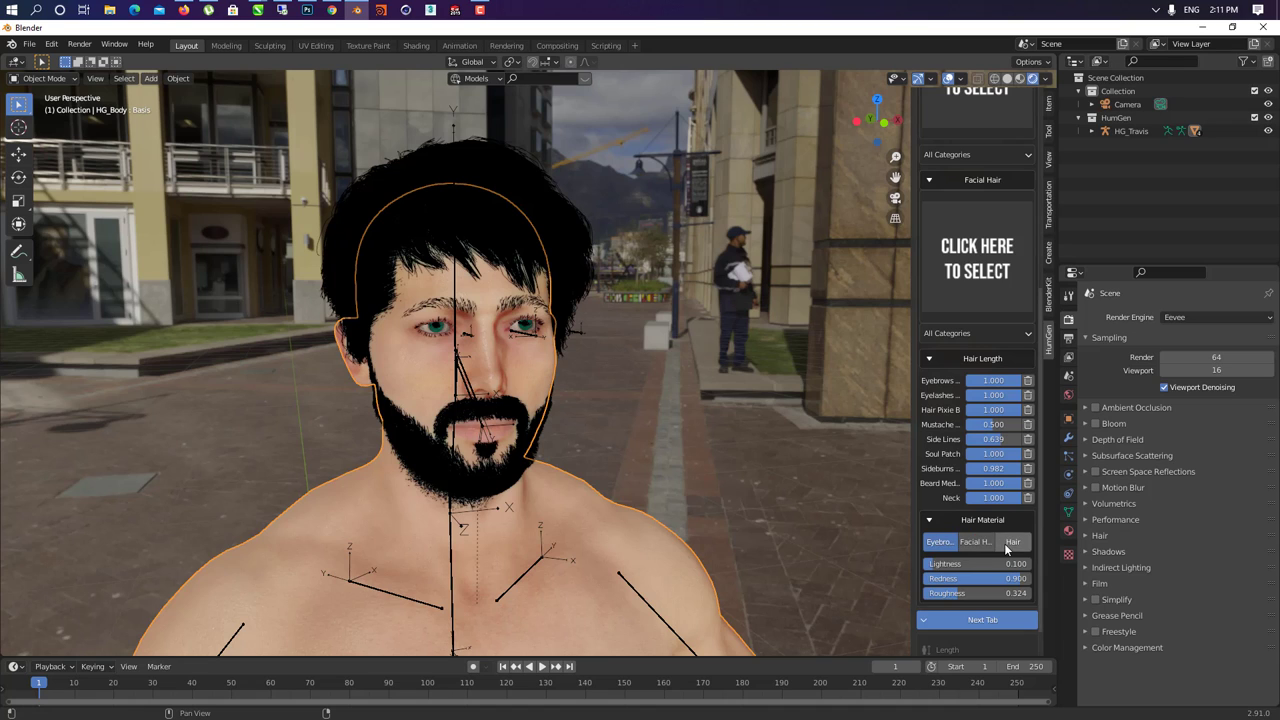
{"action": "left_click", "coordinate": [1006, 546]}
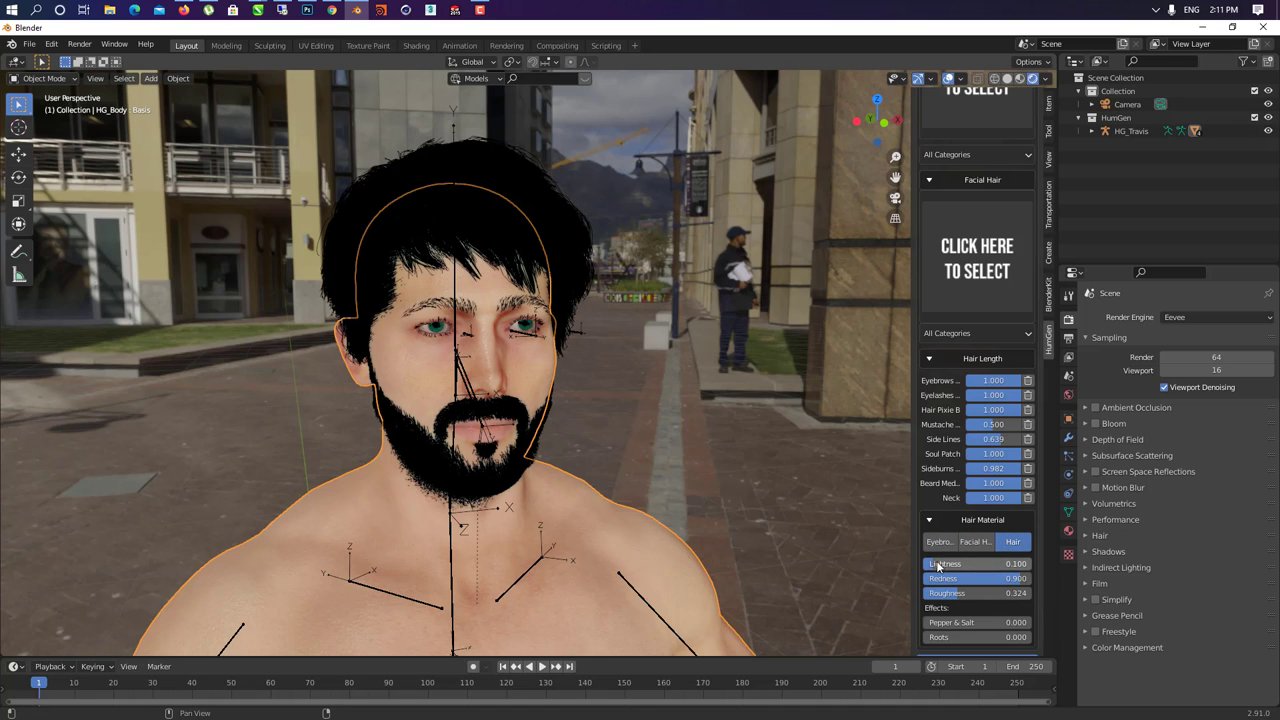
{"action": "left_click_drag", "start_coordinate": [938, 566], "coordinate": [966, 566]}
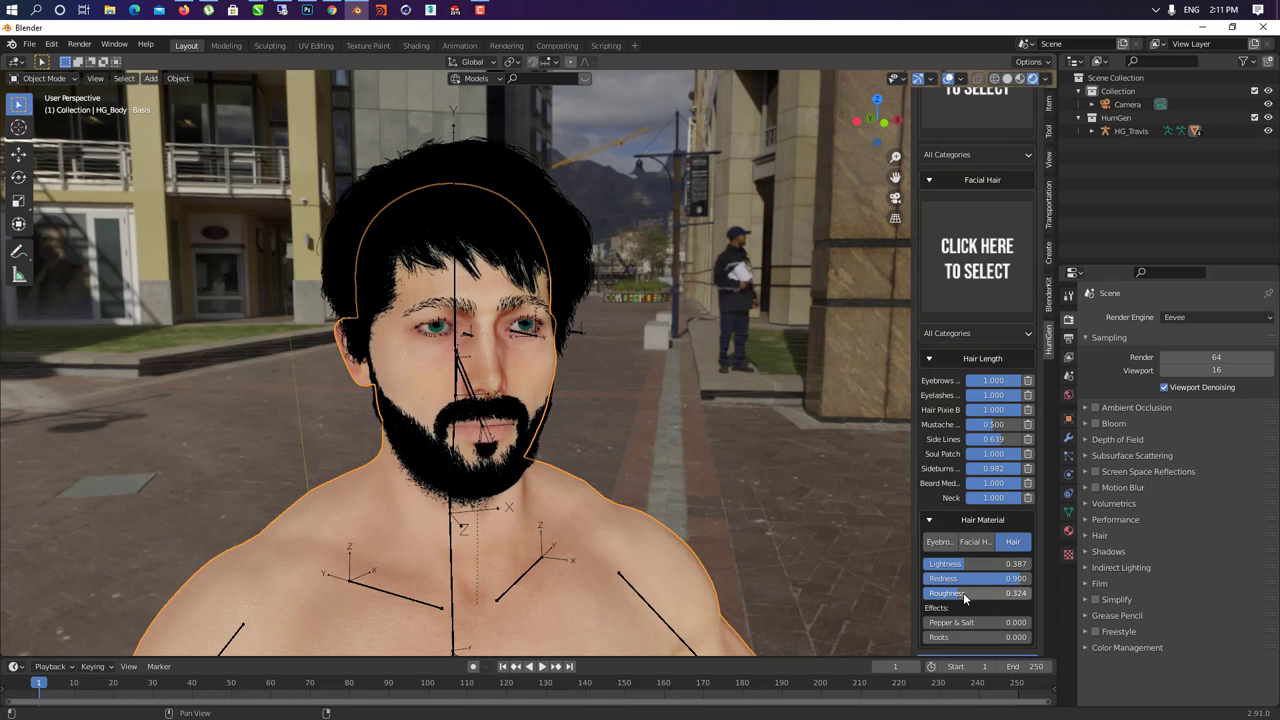
{"action": "scroll", "coordinate": [967, 608], "scroll_direction": "down", "scroll_amount": 3}
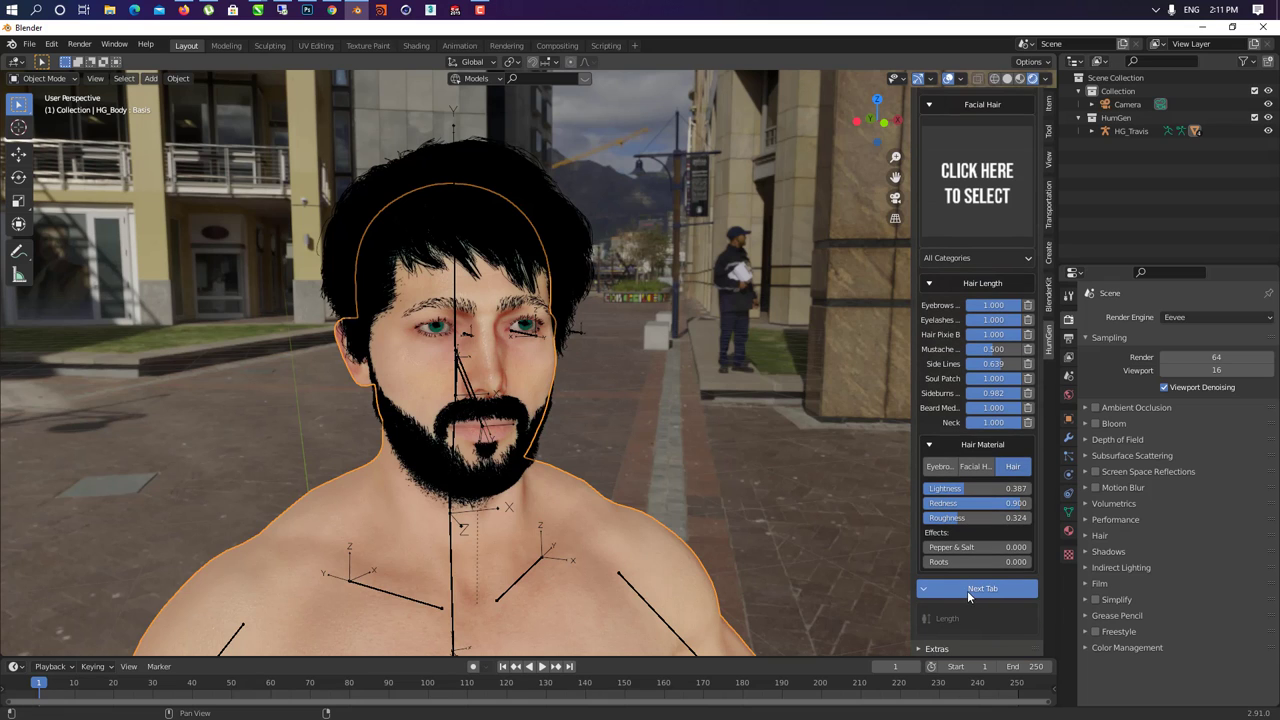
- Open the Length settings briefly, return to the Hair settings, and view the eyebrow hair material values
{"action": "left_click", "coordinate": [968, 590]}
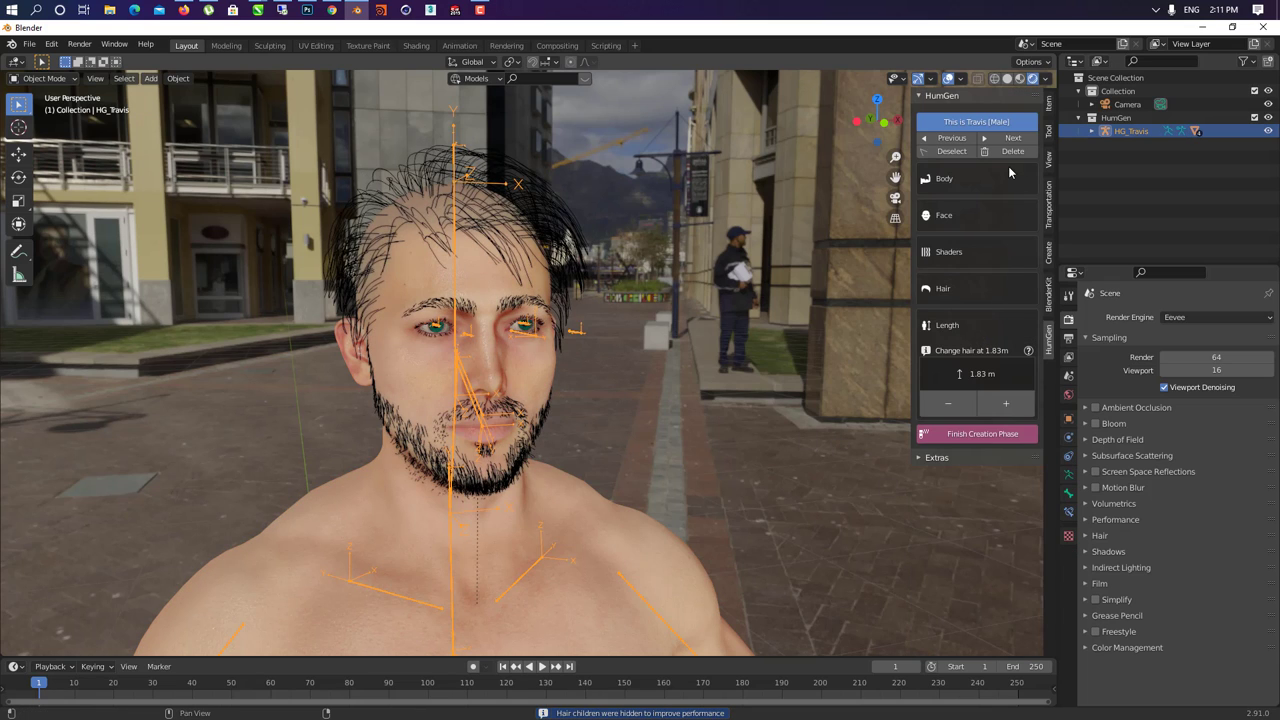
{"action": "left_click", "coordinate": [953, 289]}
{"action": "scroll", "coordinate": [992, 421], "scroll_direction": "down", "scroll_amount": 5}
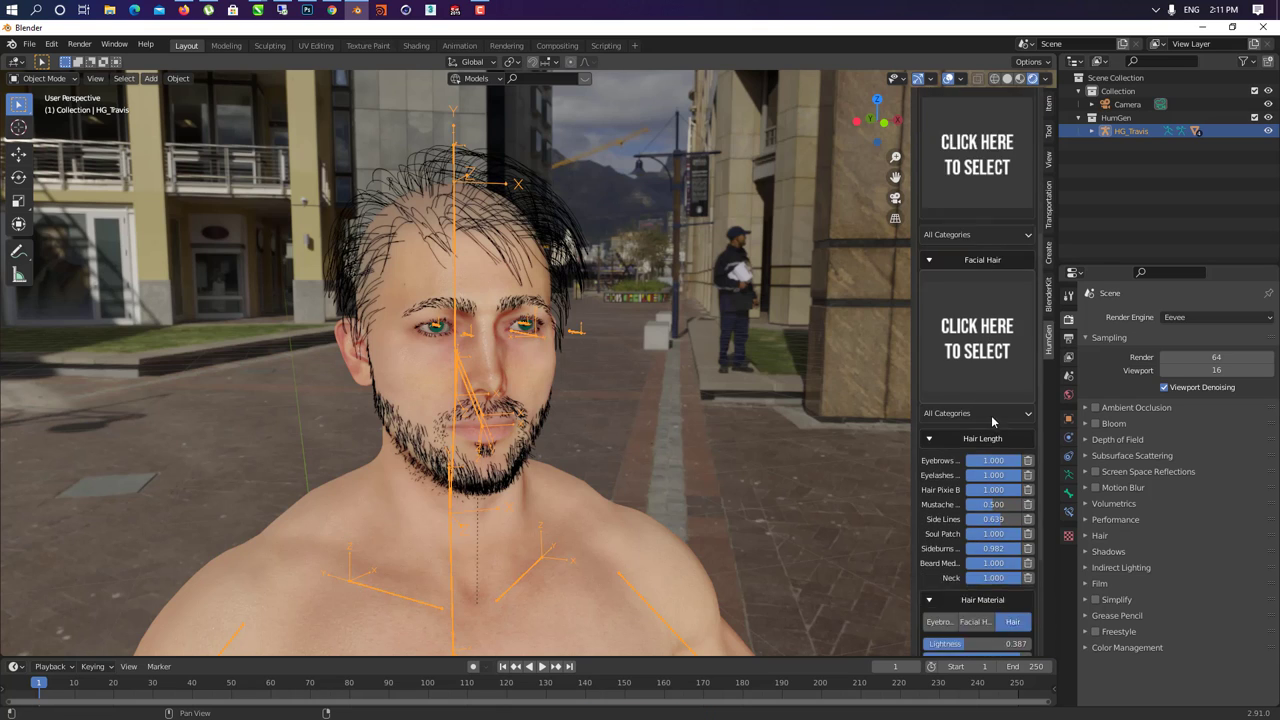
{"action": "scroll", "coordinate": [992, 421], "scroll_direction": "down", "scroll_amount": 4}
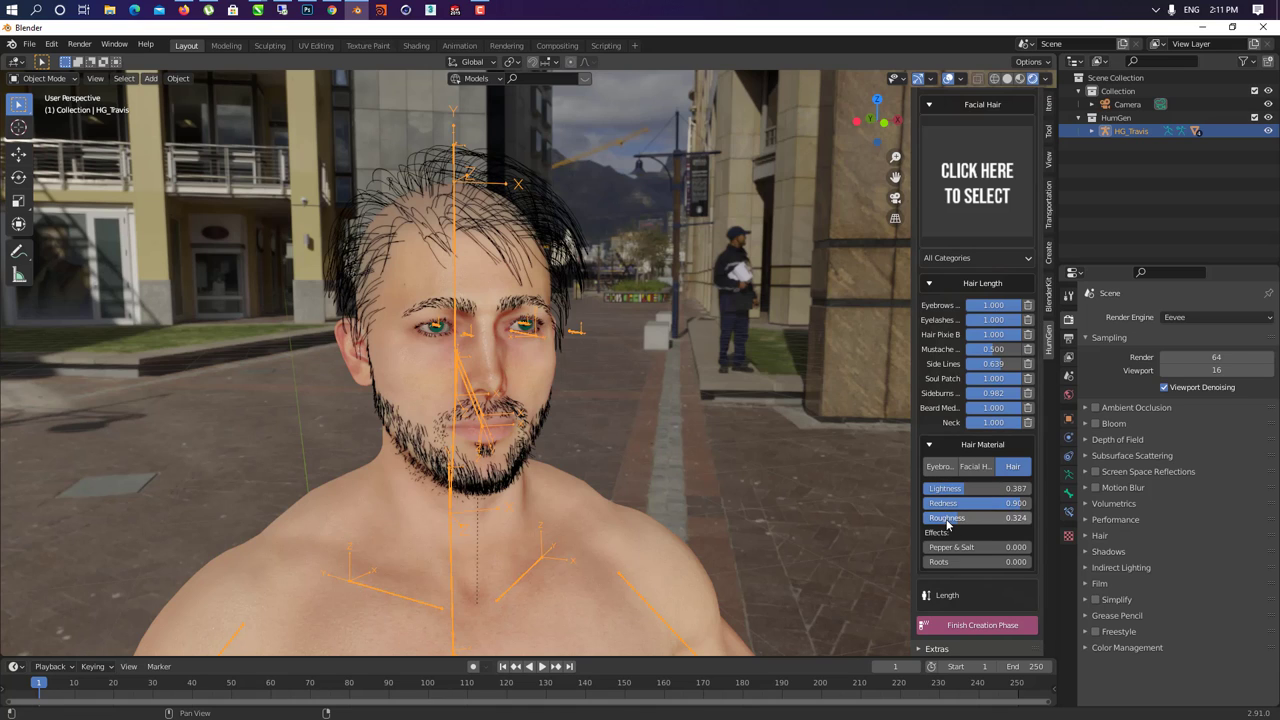
{"action": "left_click", "coordinate": [940, 466]}
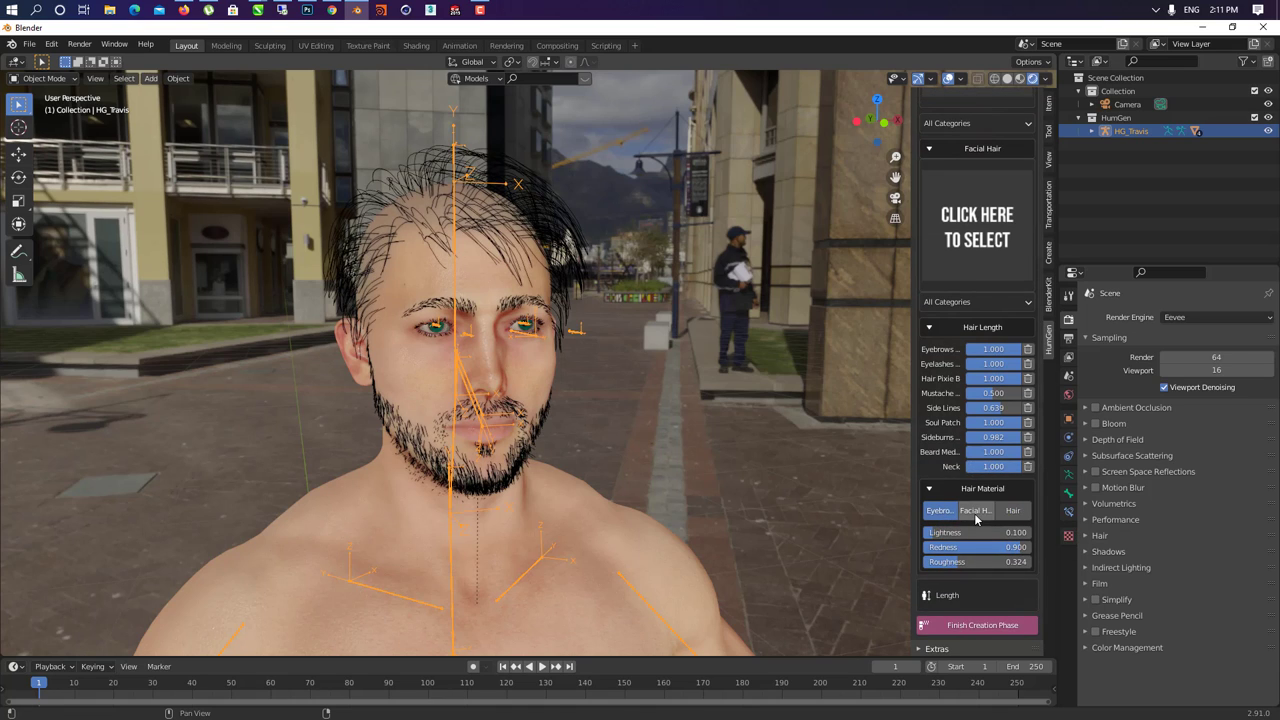
{"action": "left_click", "coordinate": [976, 511]}
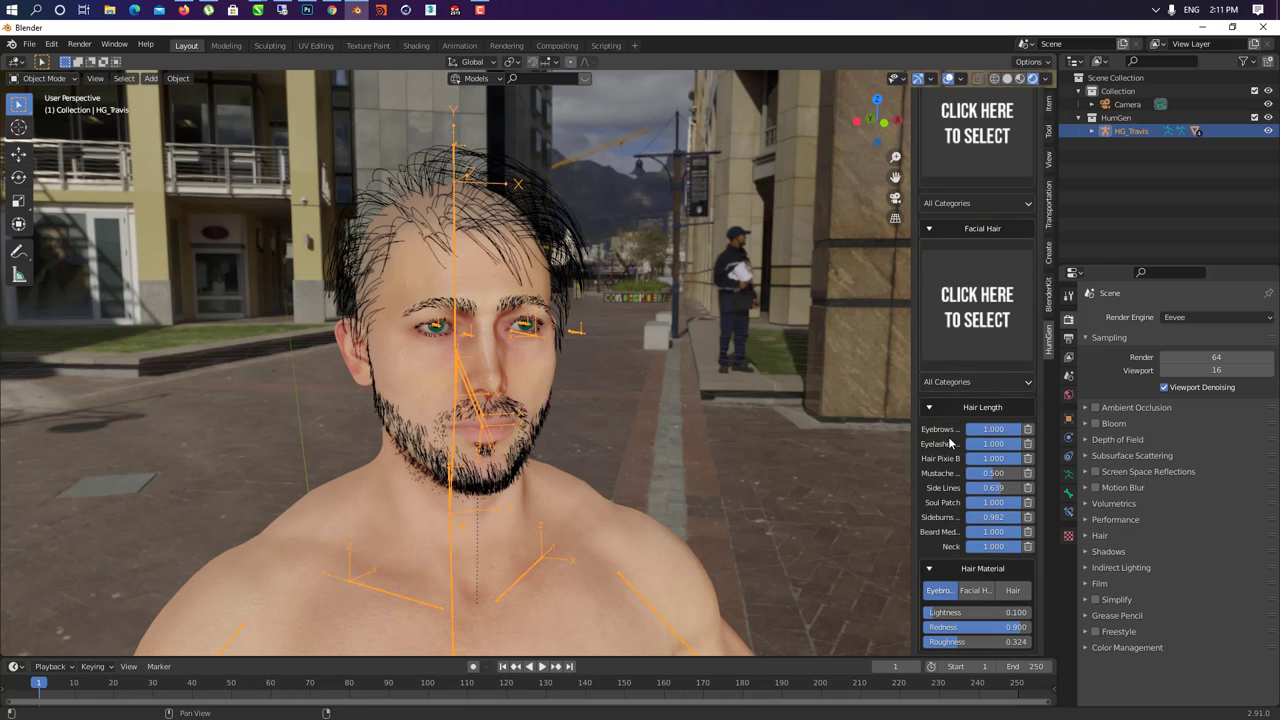
- Add the Bowl Messy hairstyle to the human and check it from a closer angle
{"action": "scroll", "coordinate": [958, 410], "scroll_direction": "up", "scroll_amount": 2}
{"action": "left_click", "coordinate": [955, 320]}
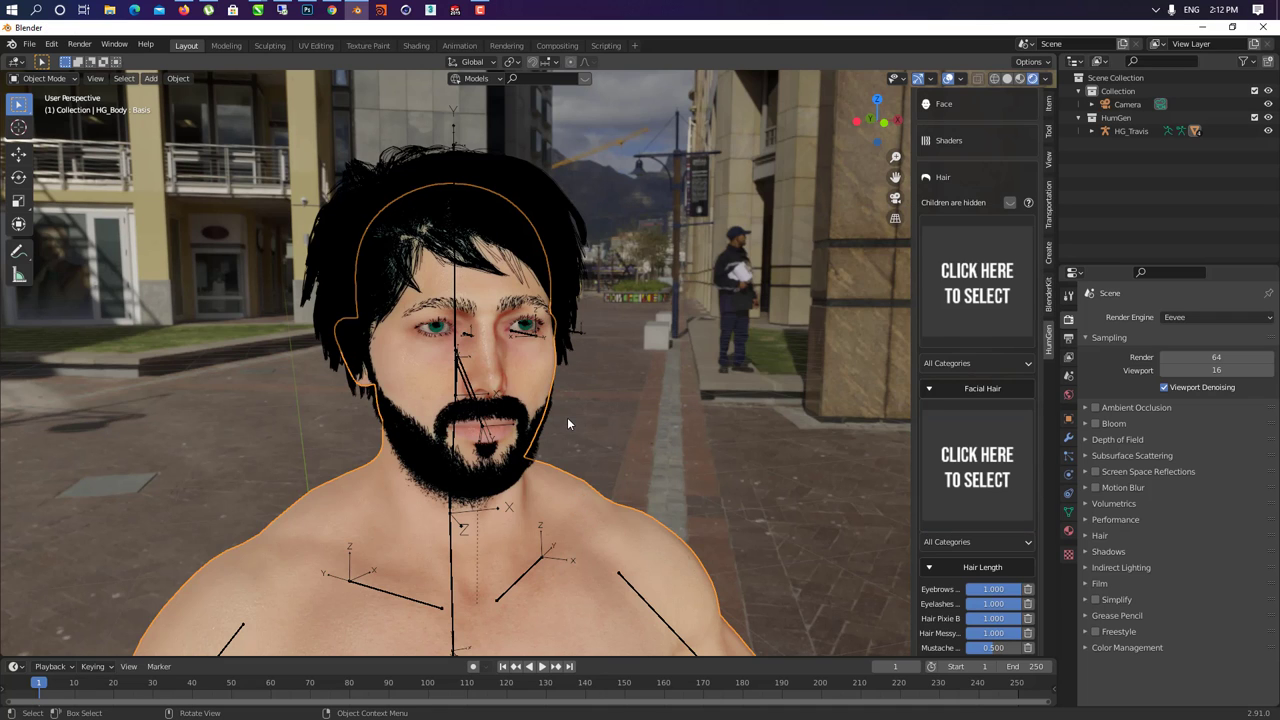
{"action": "mouse_move", "coordinate": [580, 425]}
{"action": "middle_mouse_down"}
{"action": "mouse_move", "coordinate": [432, 427]}
{"action": "mouse_move", "coordinate": [522, 464]}
{"action": "mouse_move", "coordinate": [601, 389]}
{"action": "mouse_move", "coordinate": [680, 421]}
{"action": "mouse_move", "coordinate": [636, 426]}
{"action": "mouse_move", "coordinate": [686, 421]}
{"action": "mouse_move", "coordinate": [588, 414]}
{"action": "middle_mouse_up"}
- Save the scene to the Desktop as human.blend
{"action": "left_click", "coordinate": [30, 45]}
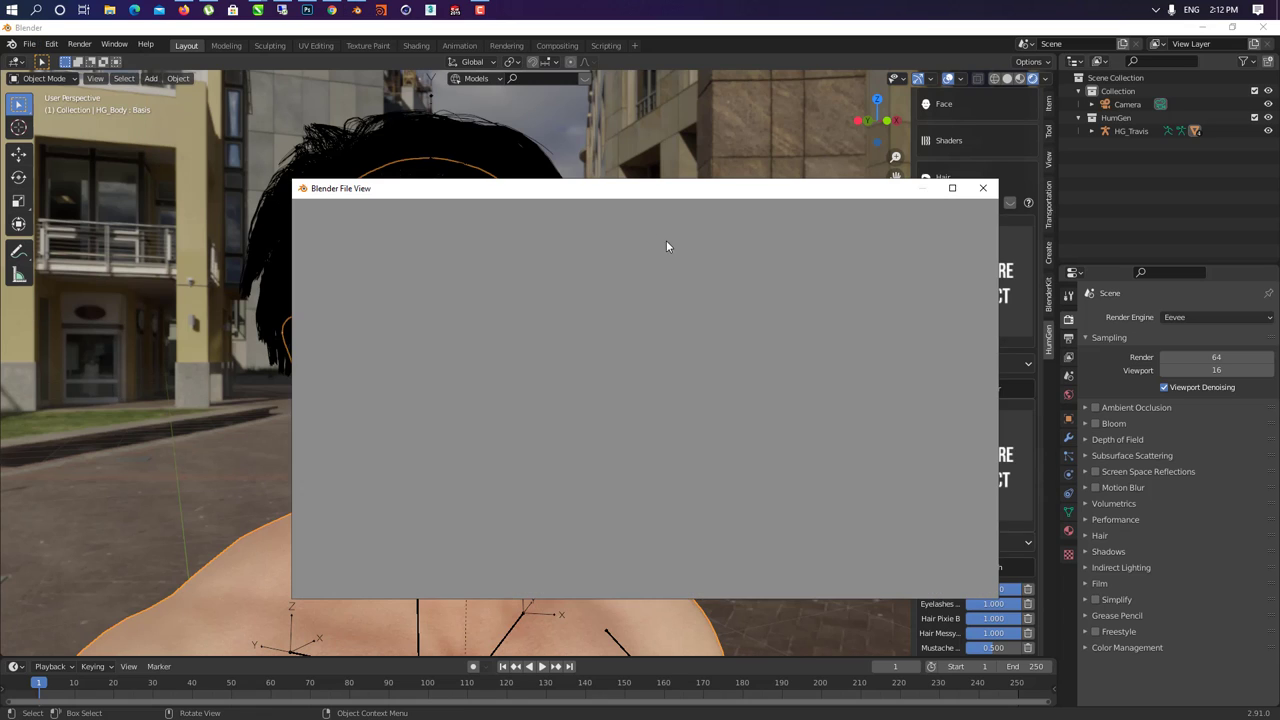
{"action": "left_click", "coordinate": [45, 131]}
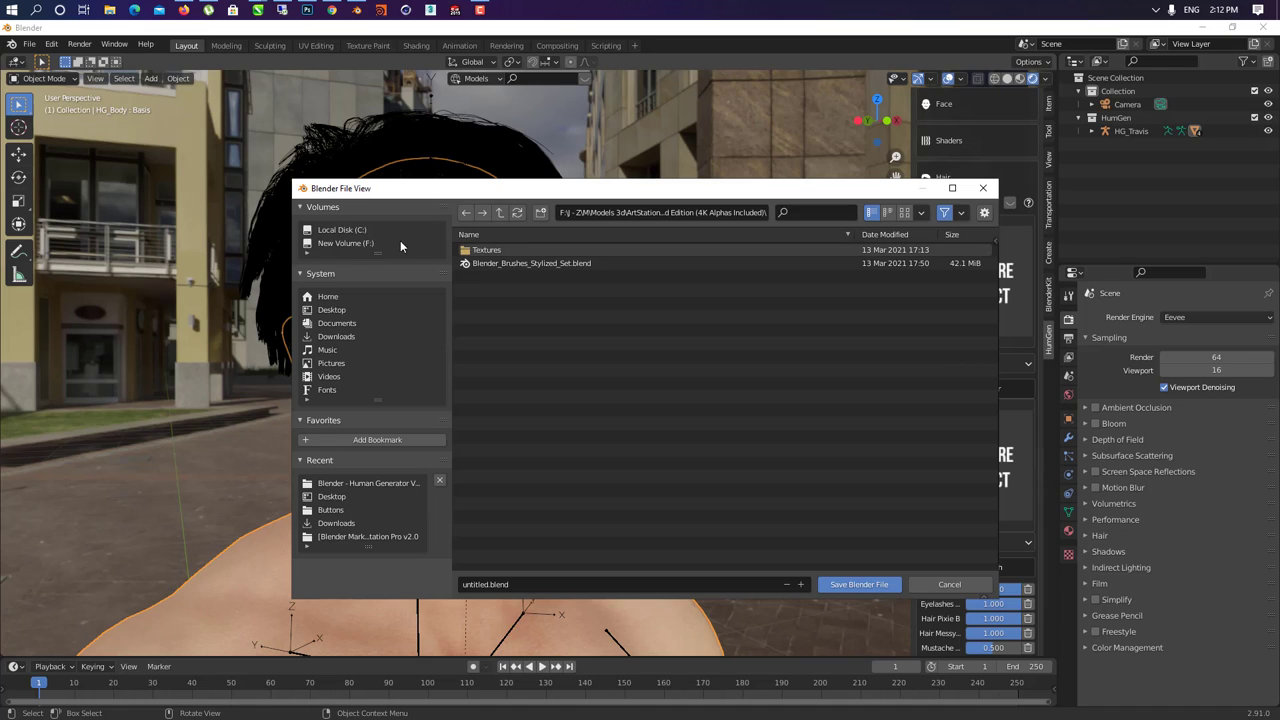
{"action": "left_click", "coordinate": [334, 311]}
{"action": "left_click", "coordinate": [575, 584]}
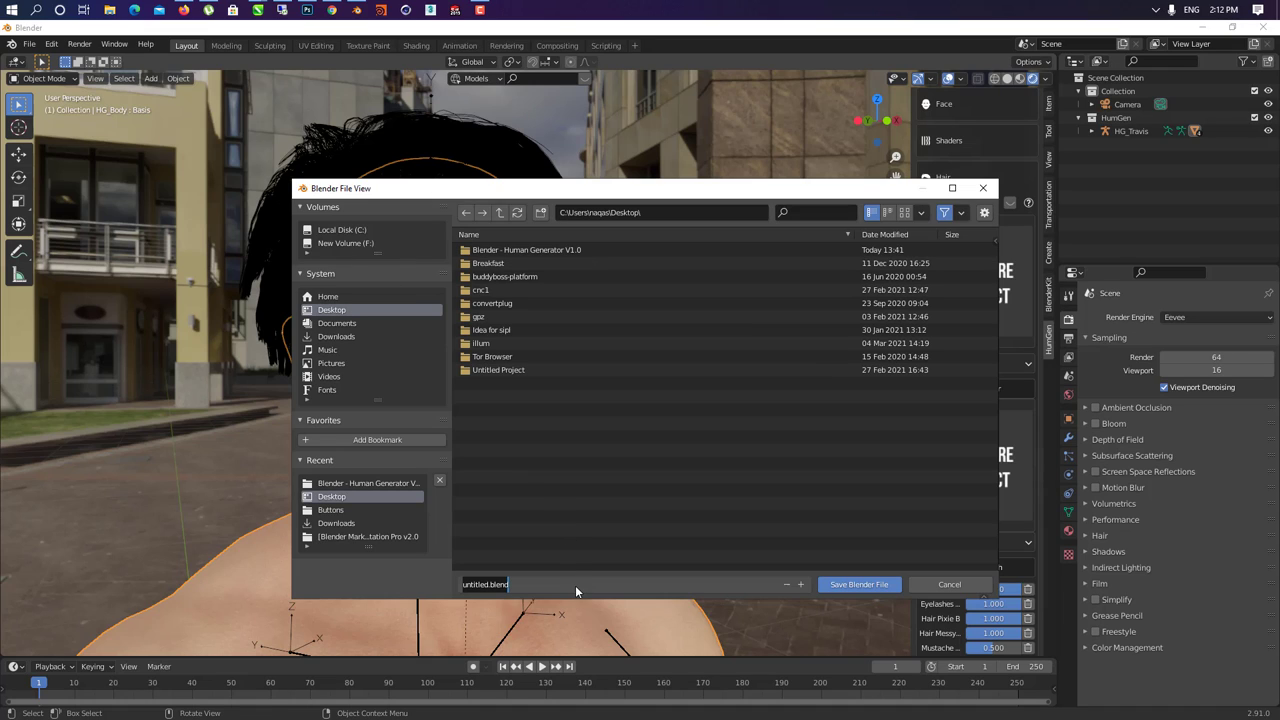
{"action": "type", "text": "human"}
{"action": "key", "text": "Return"}
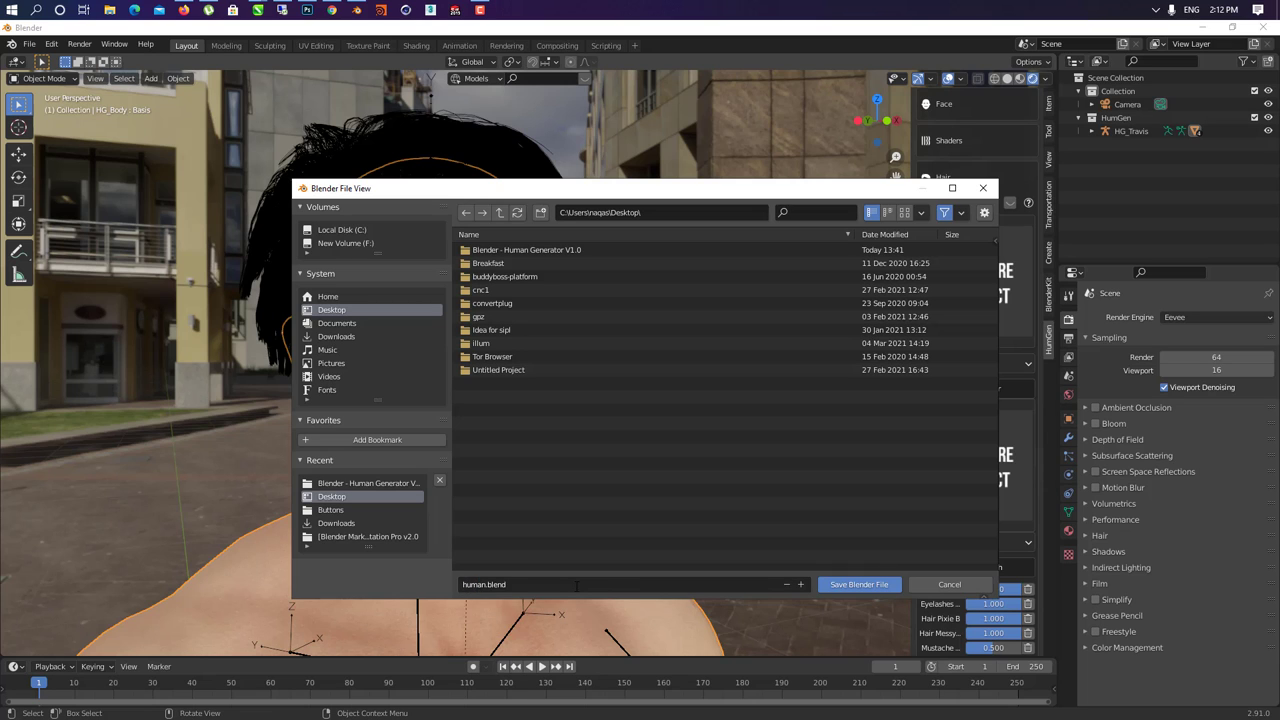
{"action": "left_click", "coordinate": [859, 584]}
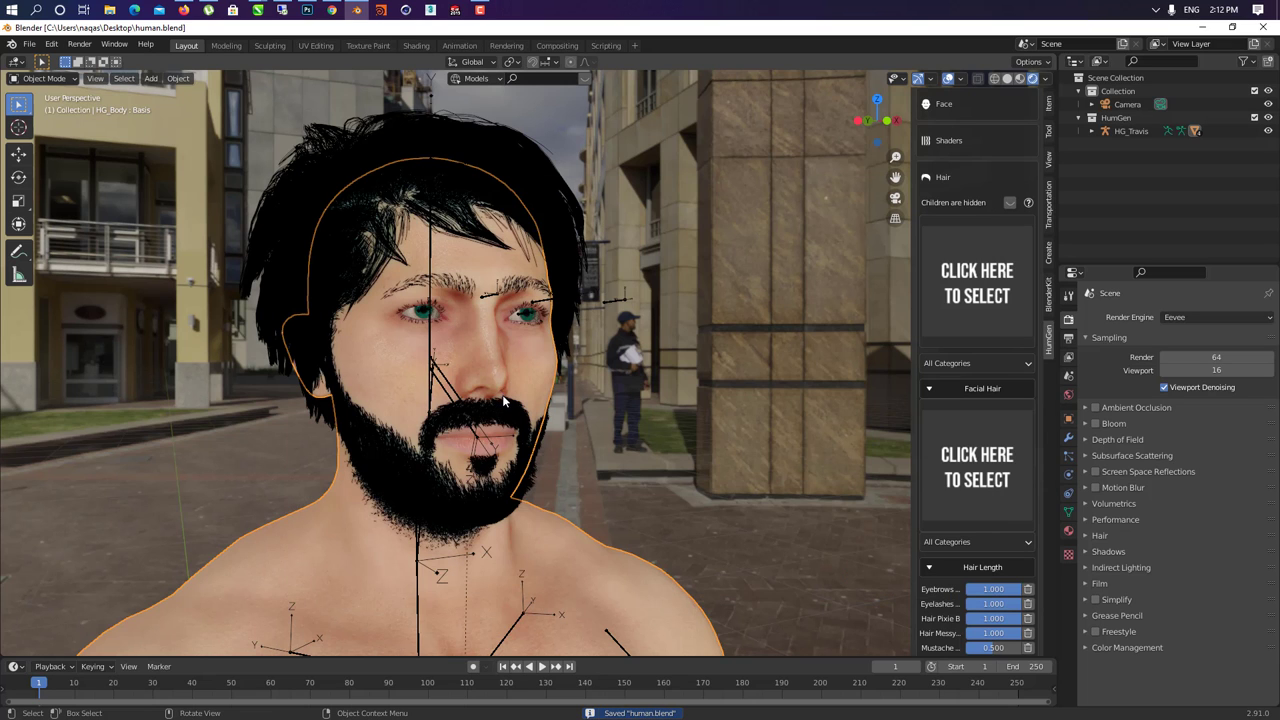
- Review the hair length and hair material values, and open the human's Length settings
{"action": "scroll", "coordinate": [503, 401], "scroll_direction": "down", "scroll_amount": 2}
{"action": "scroll", "coordinate": [1000, 470], "scroll_direction": "down", "scroll_amount": 5}
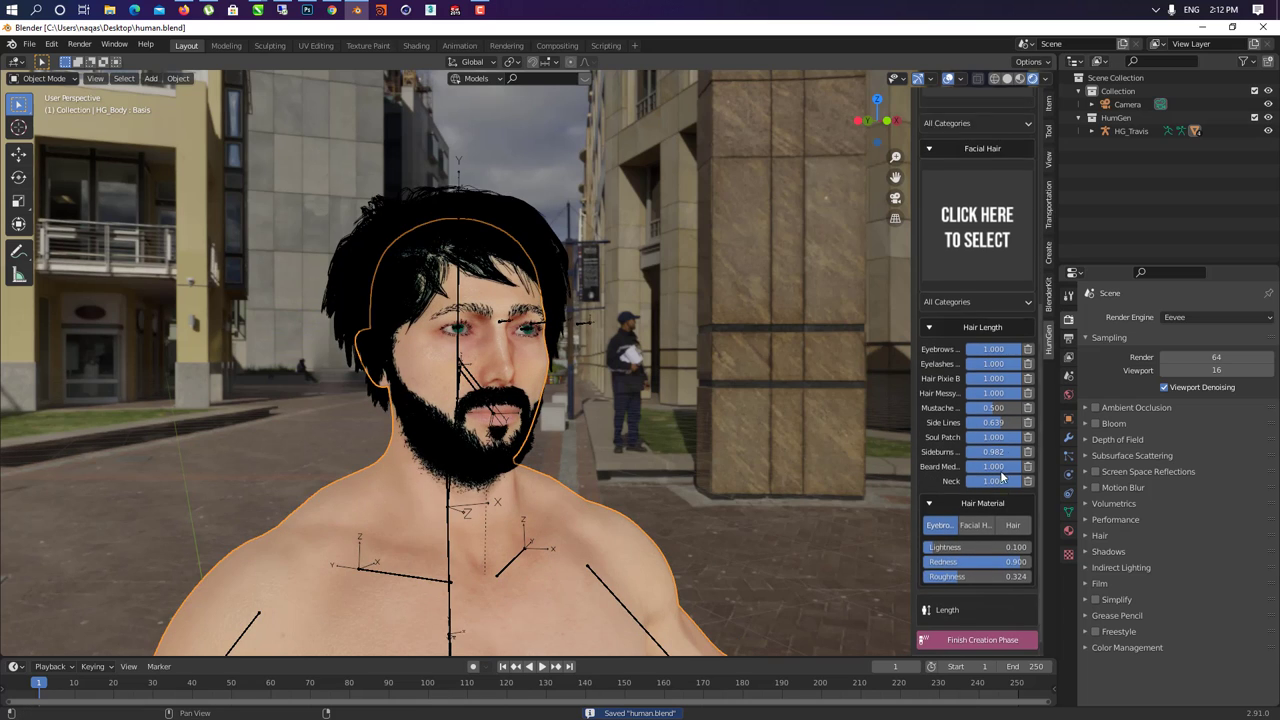
{"action": "scroll", "coordinate": [1001, 475], "scroll_direction": "down", "scroll_amount": 1}
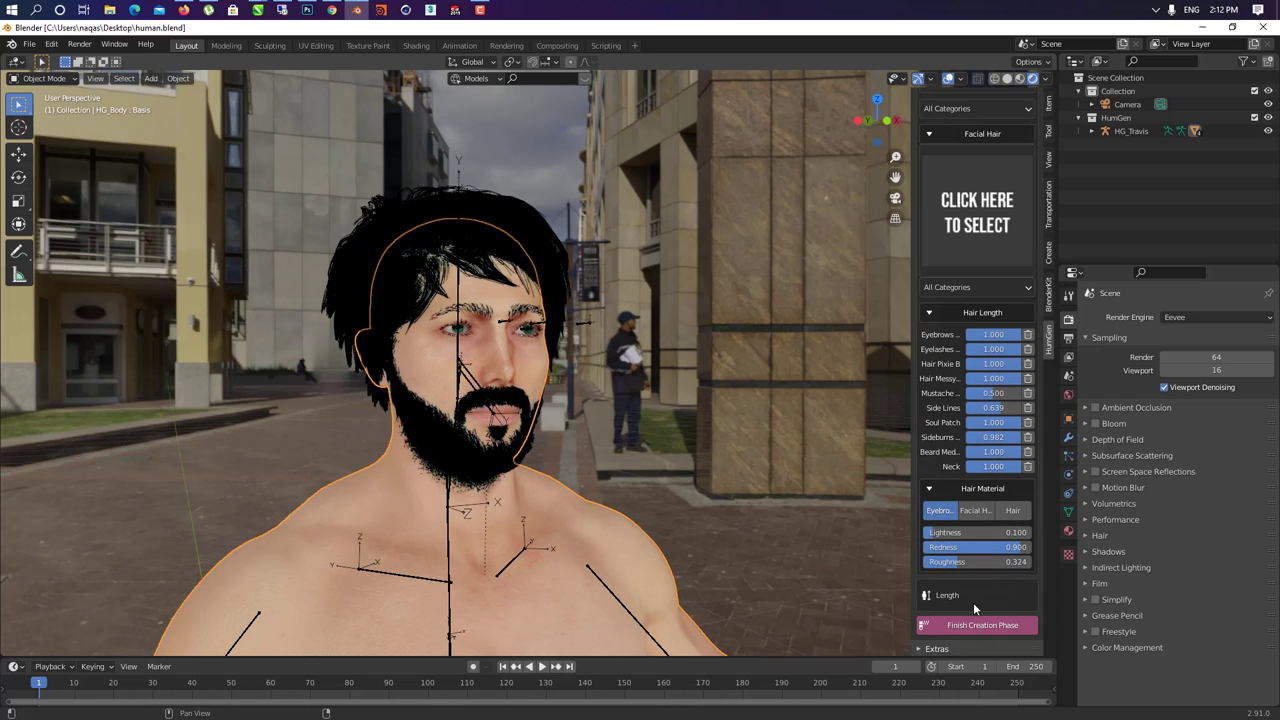
{"action": "scroll", "coordinate": [972, 602], "scroll_direction": "up", "scroll_amount": 4}
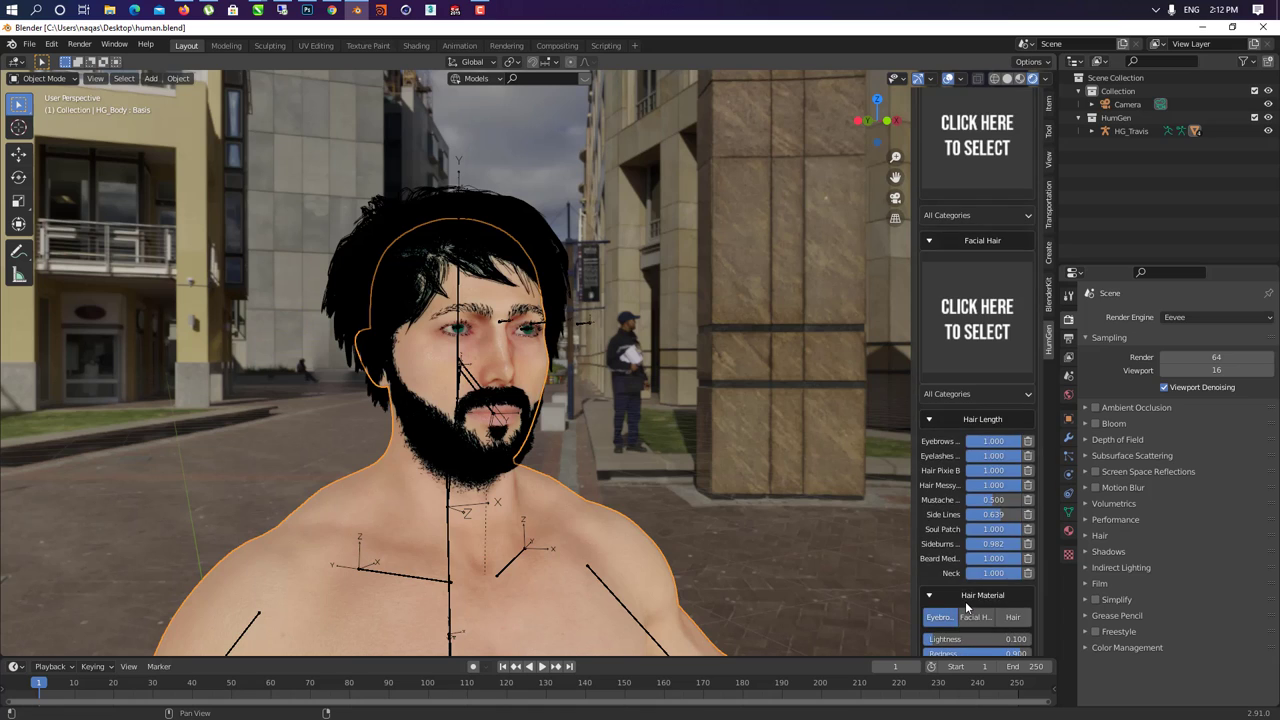
{"action": "scroll", "coordinate": [966, 601], "scroll_direction": "down", "scroll_amount": 3}
{"action": "left_click", "coordinate": [966, 600]}
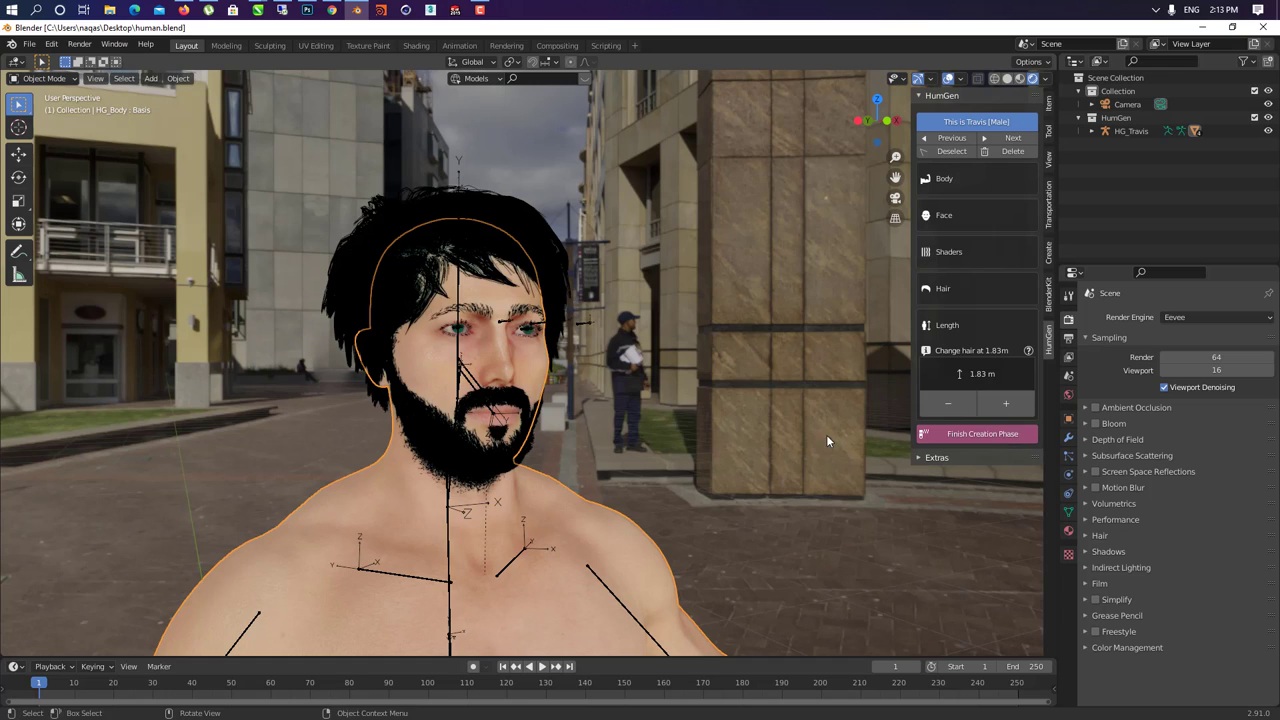
- Try to finish the human's creation phase and confirm the irreversible change
{"action": "left_click", "coordinate": [968, 435]}
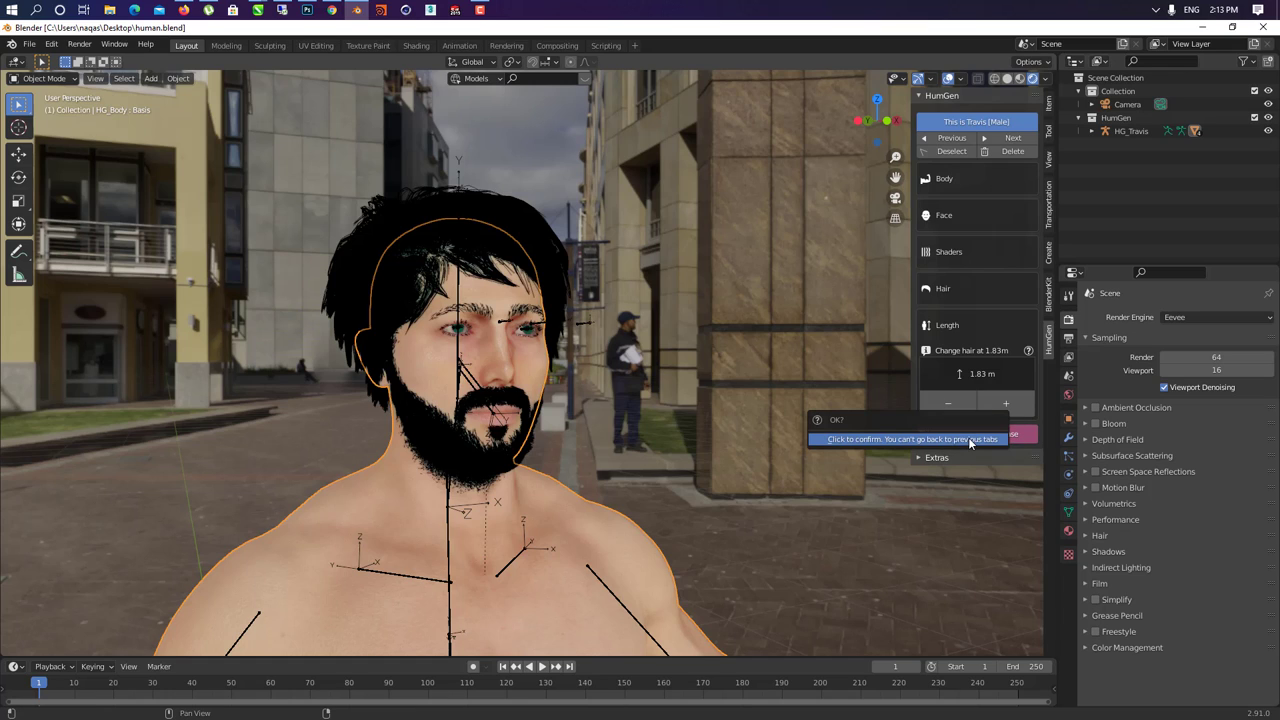
{"action": "left_click", "coordinate": [915, 440]}
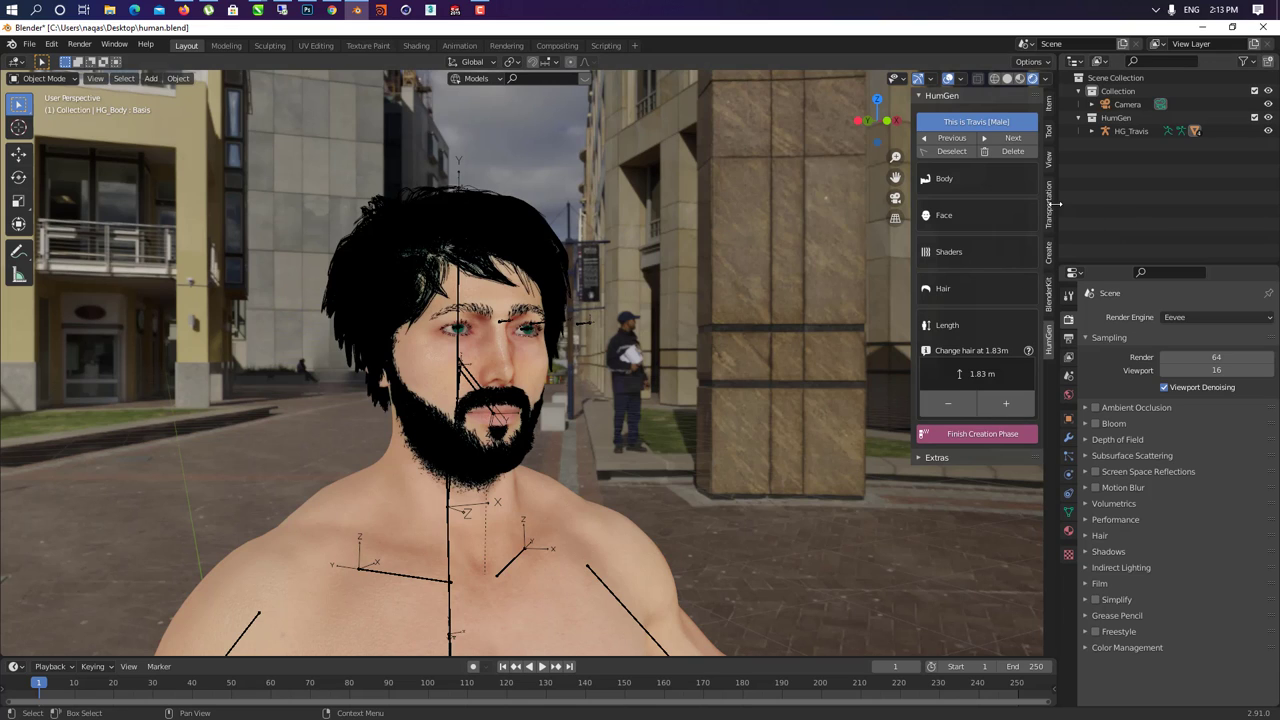
{"action": "left_click", "coordinate": [1006, 440]}
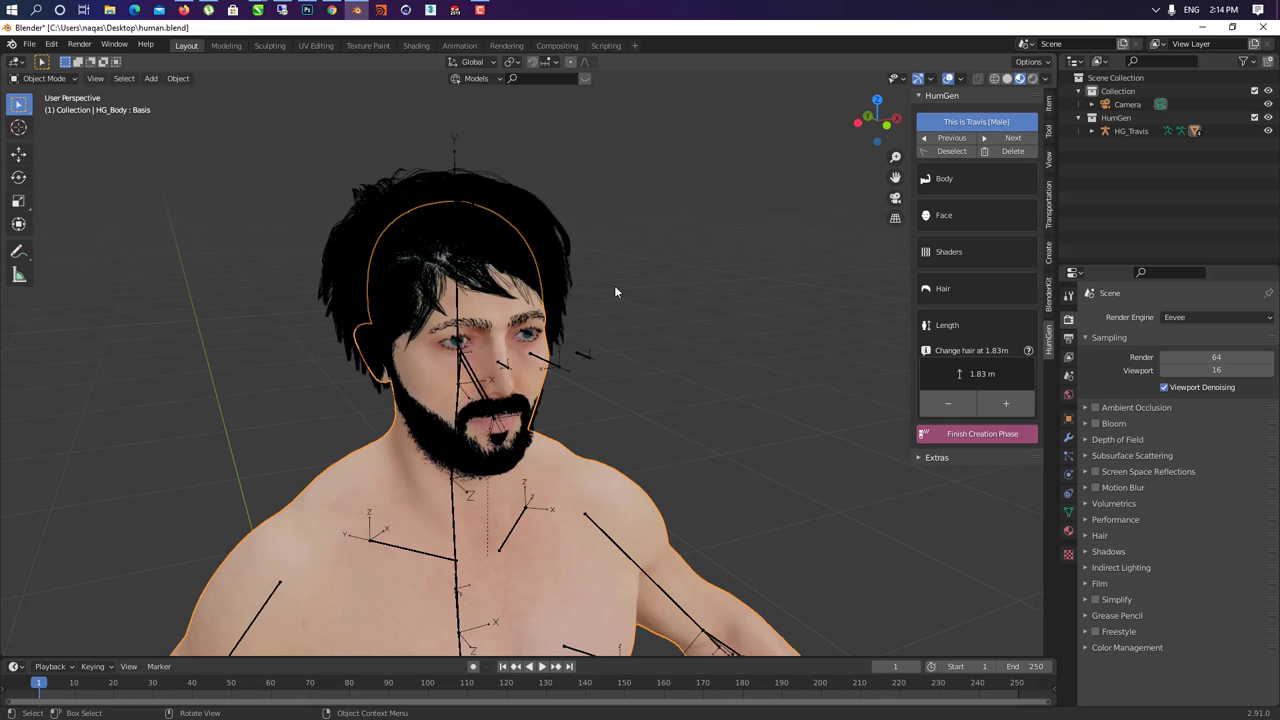
- Deselect the human, switch the render engine to Cycles, and display the viewport in Rendered shading
{"action": "left_click", "coordinate": [614, 287]}
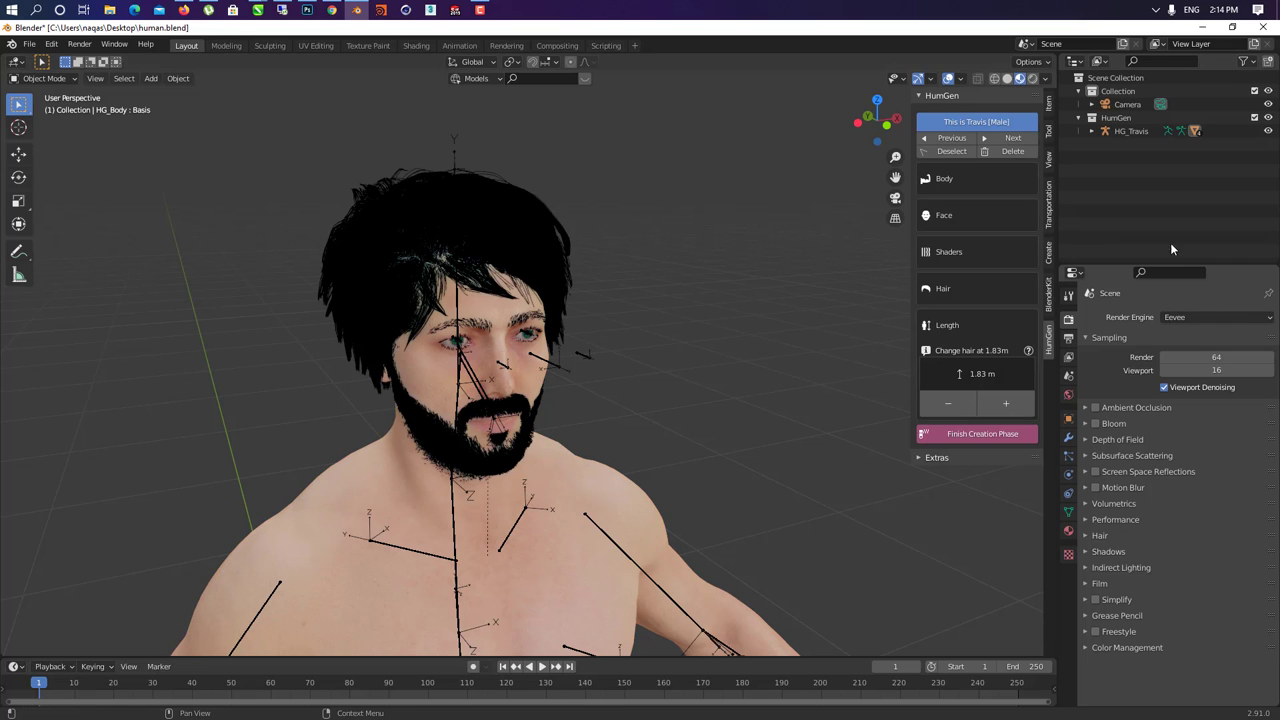
{"action": "middle_click_drag", "start_coordinate": [480, 296], "coordinate": [640, 300]}
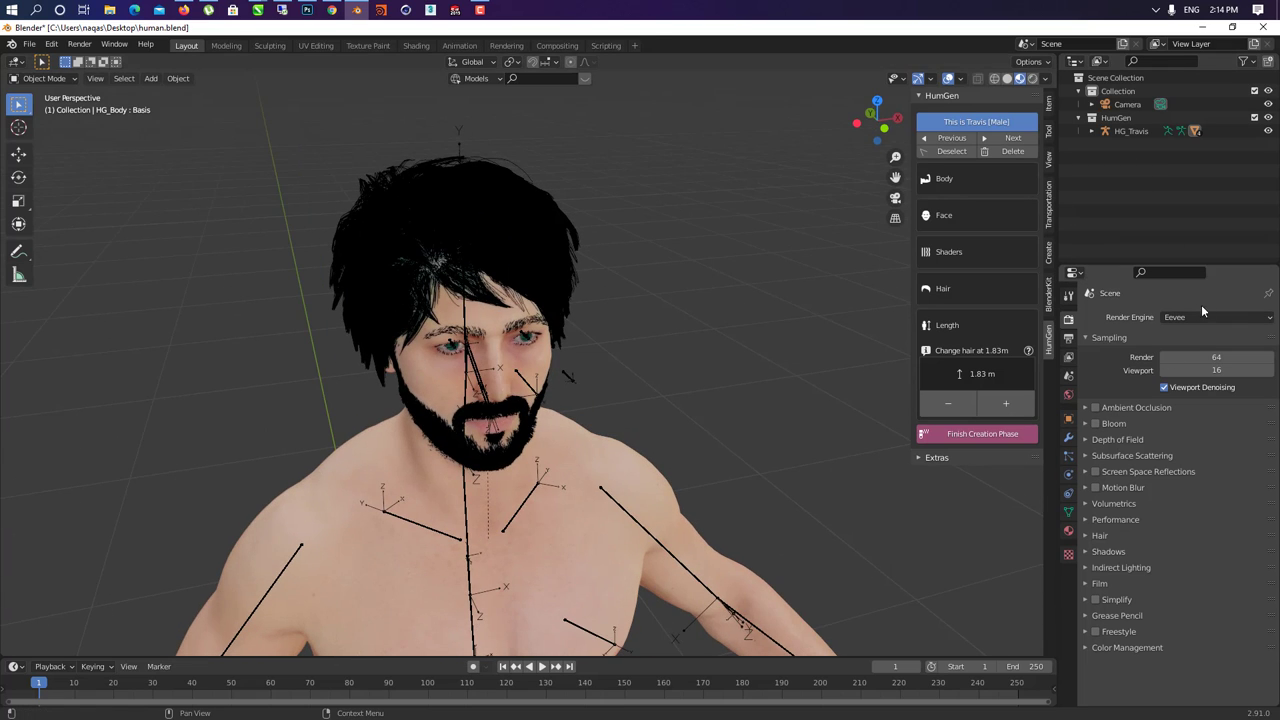
{"action": "left_click", "coordinate": [1210, 317]}
{"action": "left_click", "coordinate": [1183, 366]}
{"action": "left_click", "coordinate": [1029, 84]}
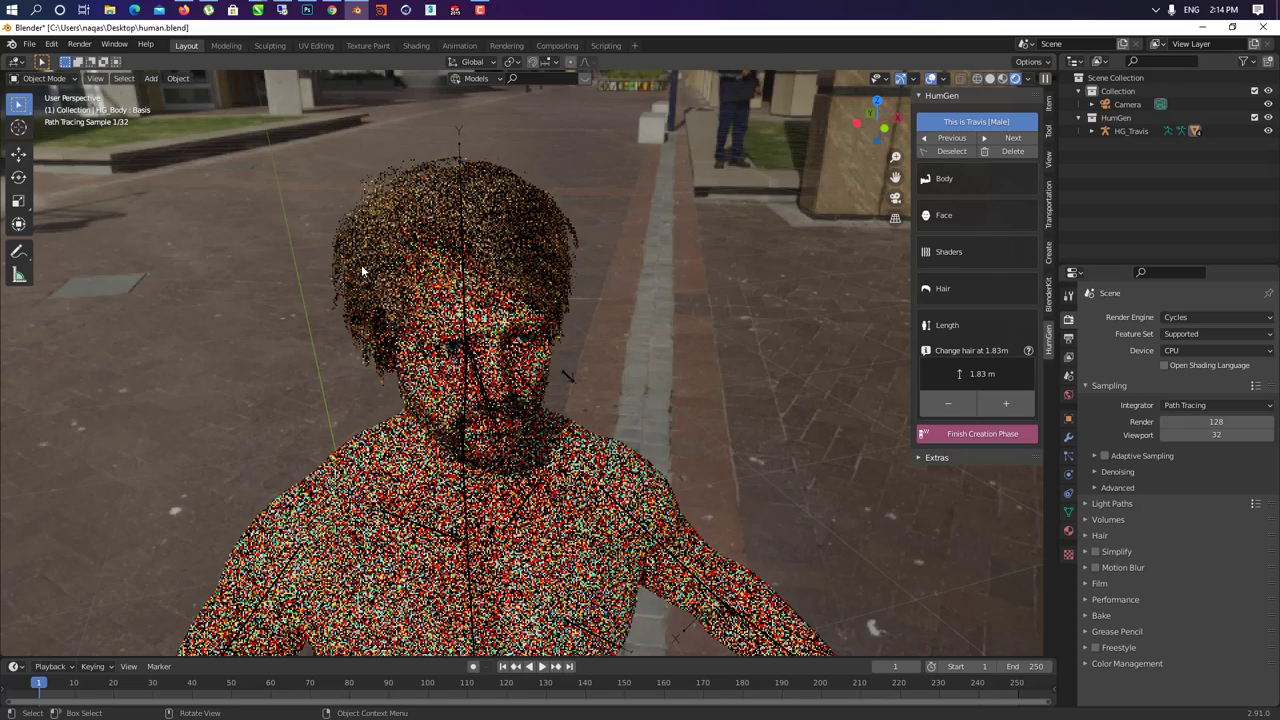
- Open the human's shader settings and turn subsurface scattering off
{"action": "middle_click_drag", "start_coordinate": [366, 264], "coordinate": [335, 233]}
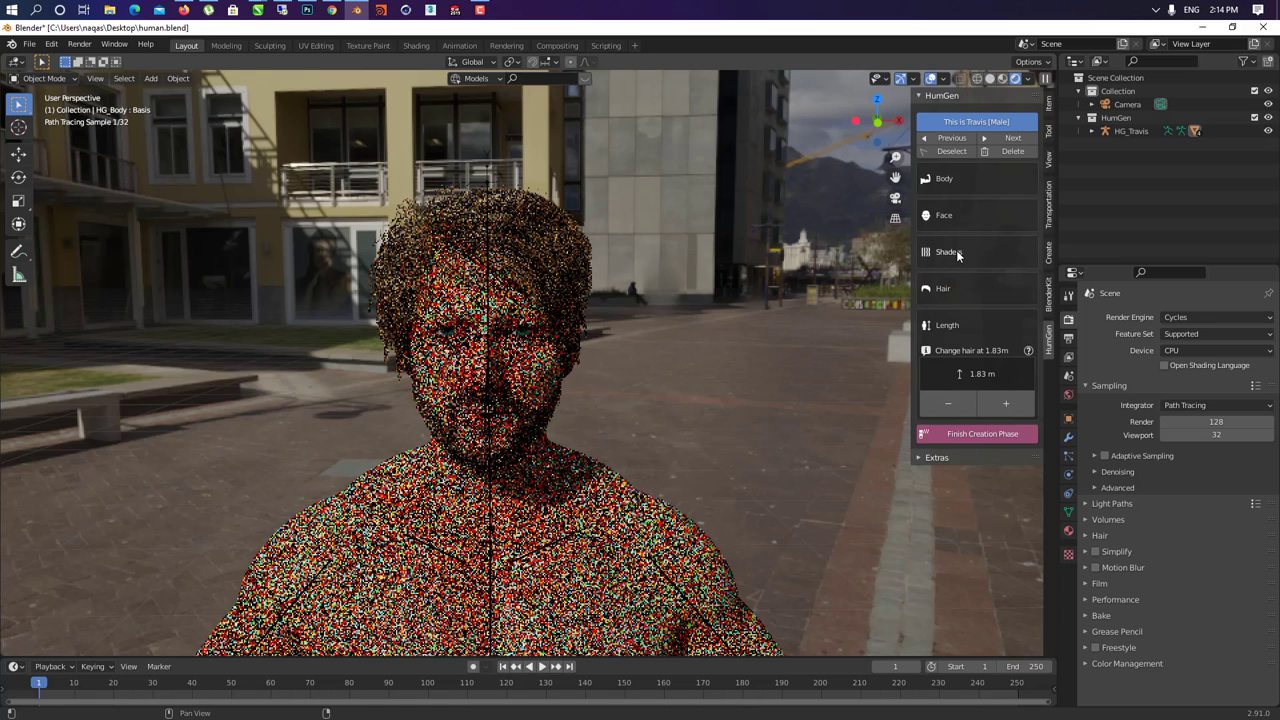
{"action": "left_click", "coordinate": [956, 250]}
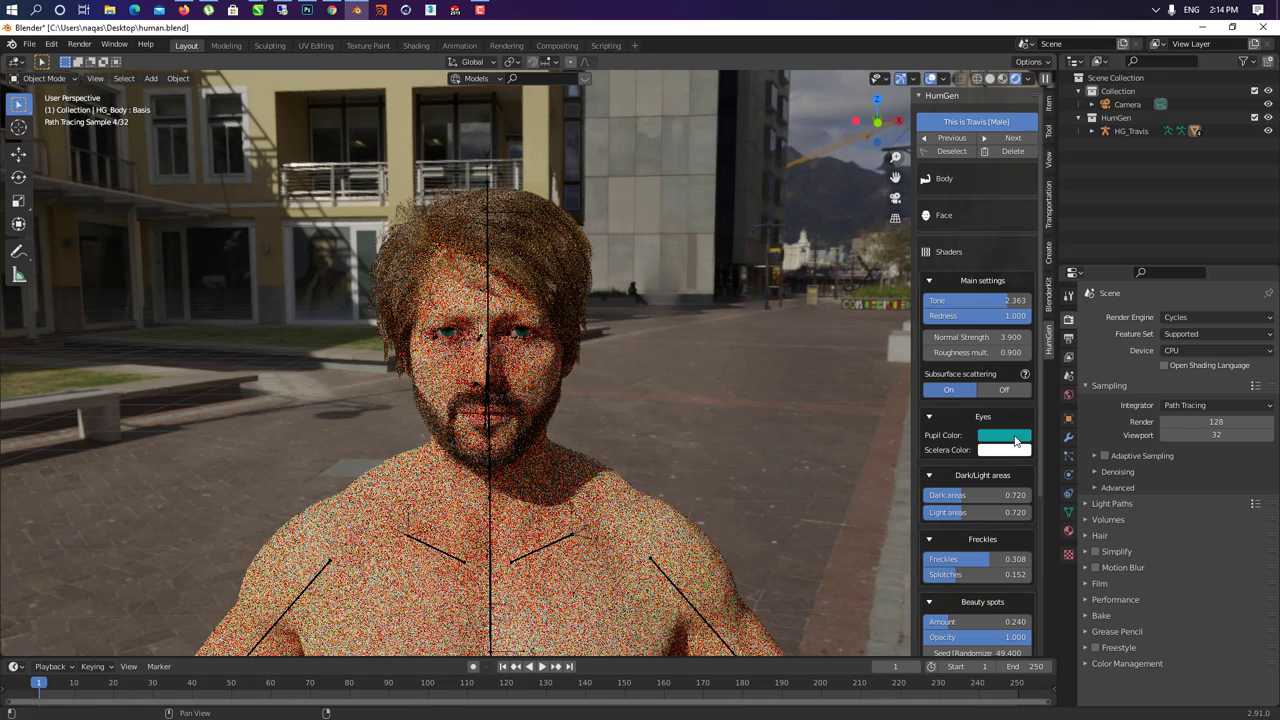
{"action": "left_click", "coordinate": [1000, 390]}
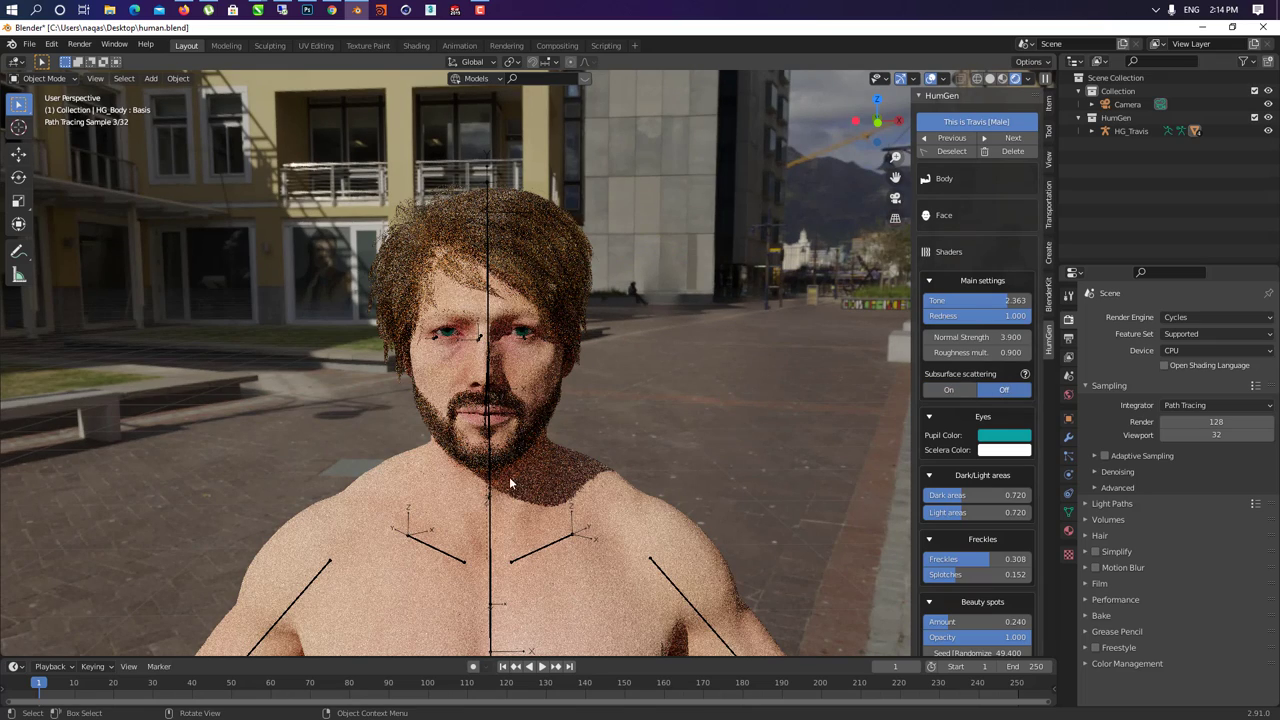
- Inspect the full body and face without subsurface scattering, and turn subsurface scattering back on
{"action": "middle_click_drag", "start_coordinate": [556, 471], "coordinate": [503, 478]}
{"action": "scroll", "coordinate": [502, 478], "scroll_direction": "down", "scroll_amount": 3}
{"action": "mouse_move", "coordinate": [622, 468]}
{"action": "middle_mouse_down", "text": "shift"}
{"action": "mouse_move", "coordinate": [645, 350]}
{"action": "mouse_move", "coordinate": [722, 300]}
{"action": "middle_mouse_up", "text": "shift"}
{"action": "middle_click_drag", "start_coordinate": [670, 413], "coordinate": [706, 402]}
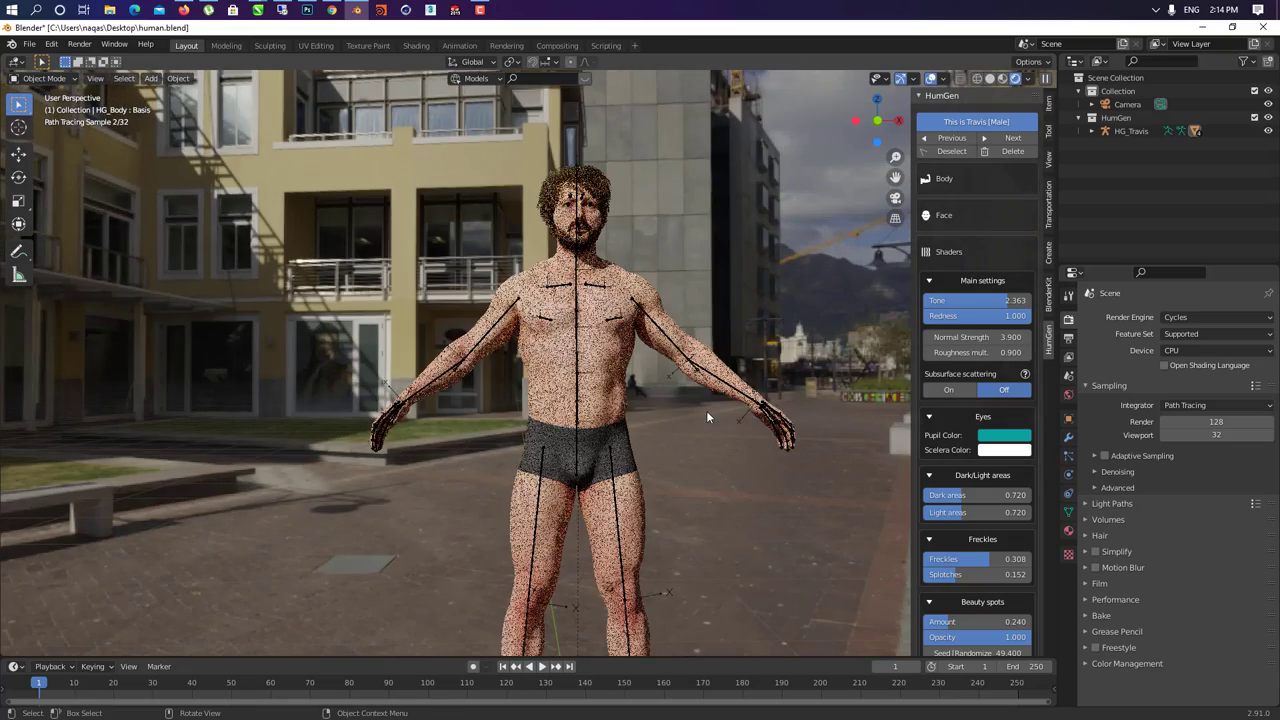
{"action": "scroll", "coordinate": [585, 206], "scroll_direction": "up", "scroll_amount": 3}
{"action": "mouse_move", "coordinate": [626, 212]}
{"action": "middle_mouse_down", "text": "shift"}
{"action": "mouse_move", "coordinate": [624, 358]}
{"action": "mouse_move", "coordinate": [527, 483]}
{"action": "middle_mouse_up", "text": "shift"}
{"action": "scroll", "coordinate": [624, 358], "scroll_direction": "up", "scroll_amount": 3}
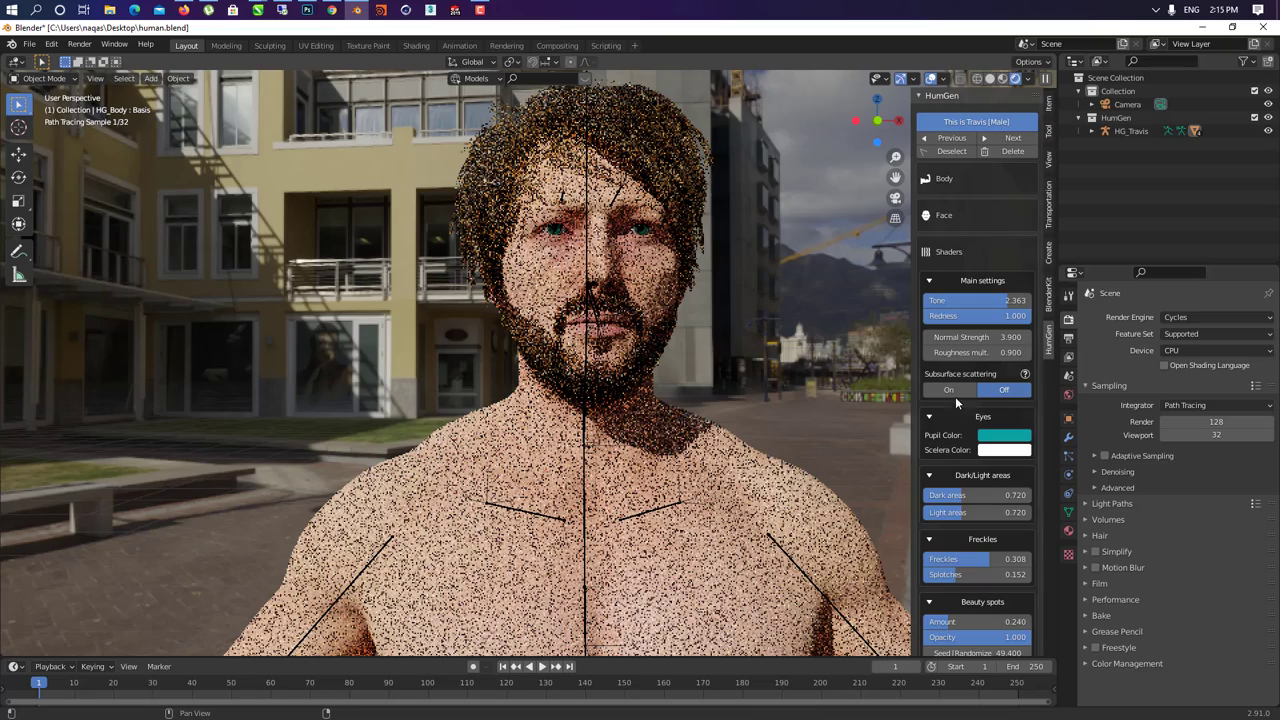
{"action": "left_click", "coordinate": [953, 389]}
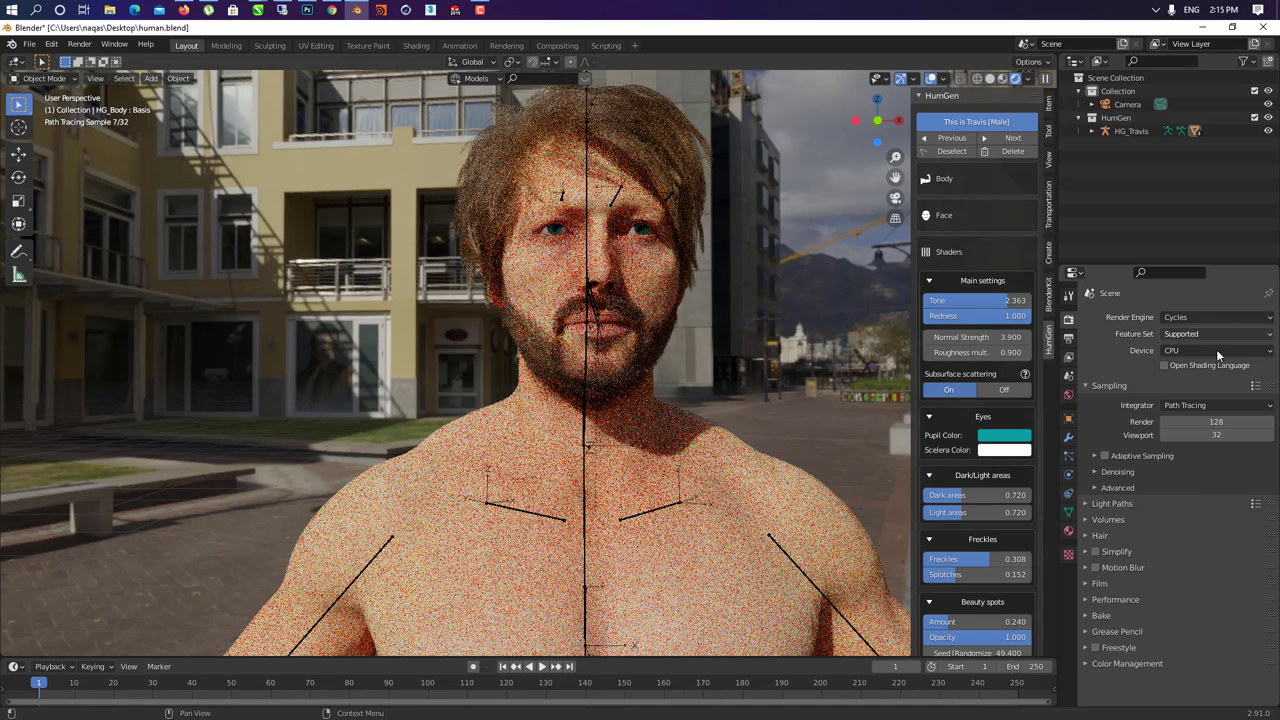
- Set the Cycles viewport sample count to 1024
{"action": "left_click", "coordinate": [1216, 435]}
{"action": "type", "text": "1024"}
{"action": "key", "text": "Return"}
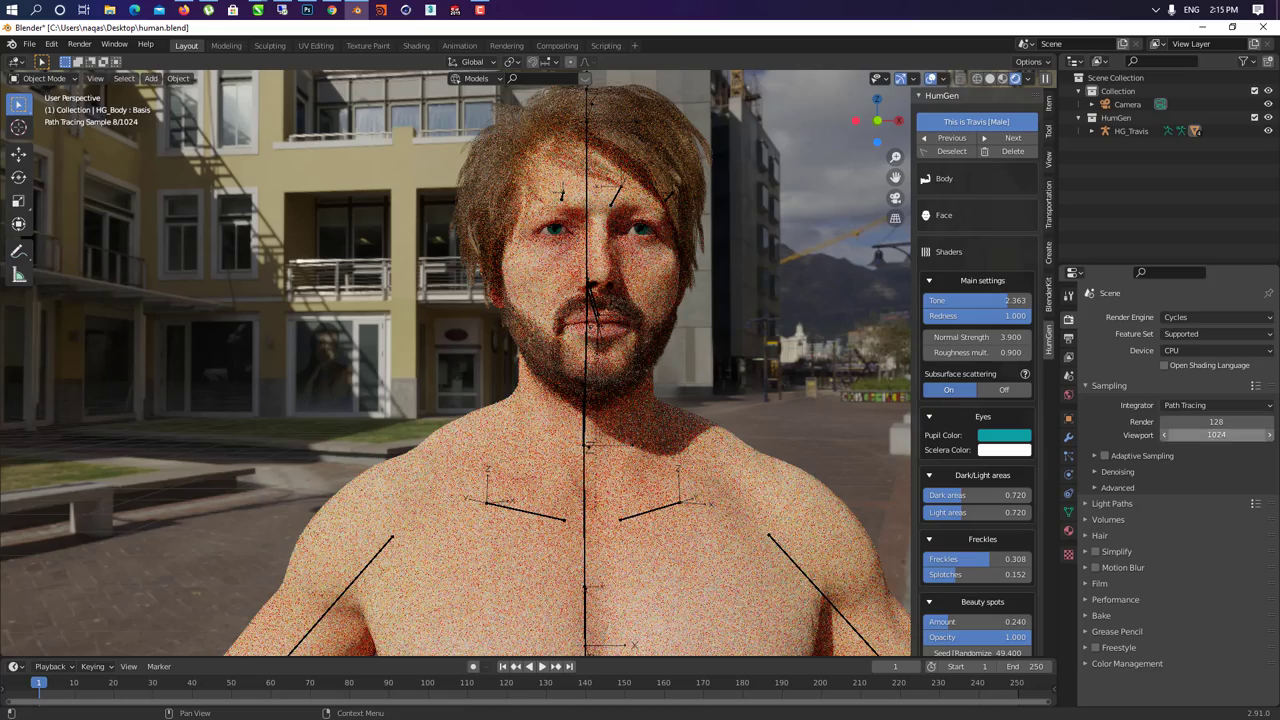
- Examine the rendered human through the camera and up close, framing the head and shoulders from a three-quarter angle
{"action": "mouse_move", "coordinate": [630, 382]}
{"action": "middle_mouse_down"}
{"action": "mouse_move", "coordinate": [612, 383]}
{"action": "mouse_move", "coordinate": [754, 366]}
{"action": "mouse_move", "coordinate": [641, 380]}
{"action": "middle_mouse_up"}
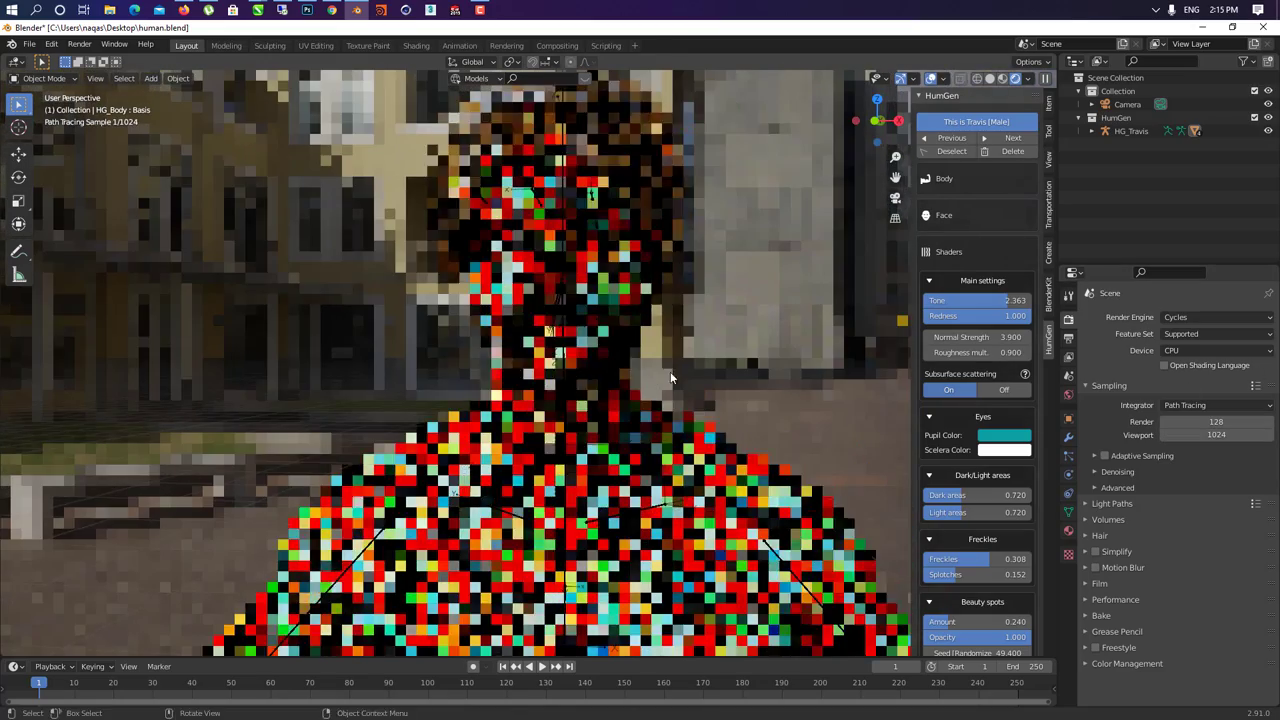
{"action": "key", "text": "KP_0"}
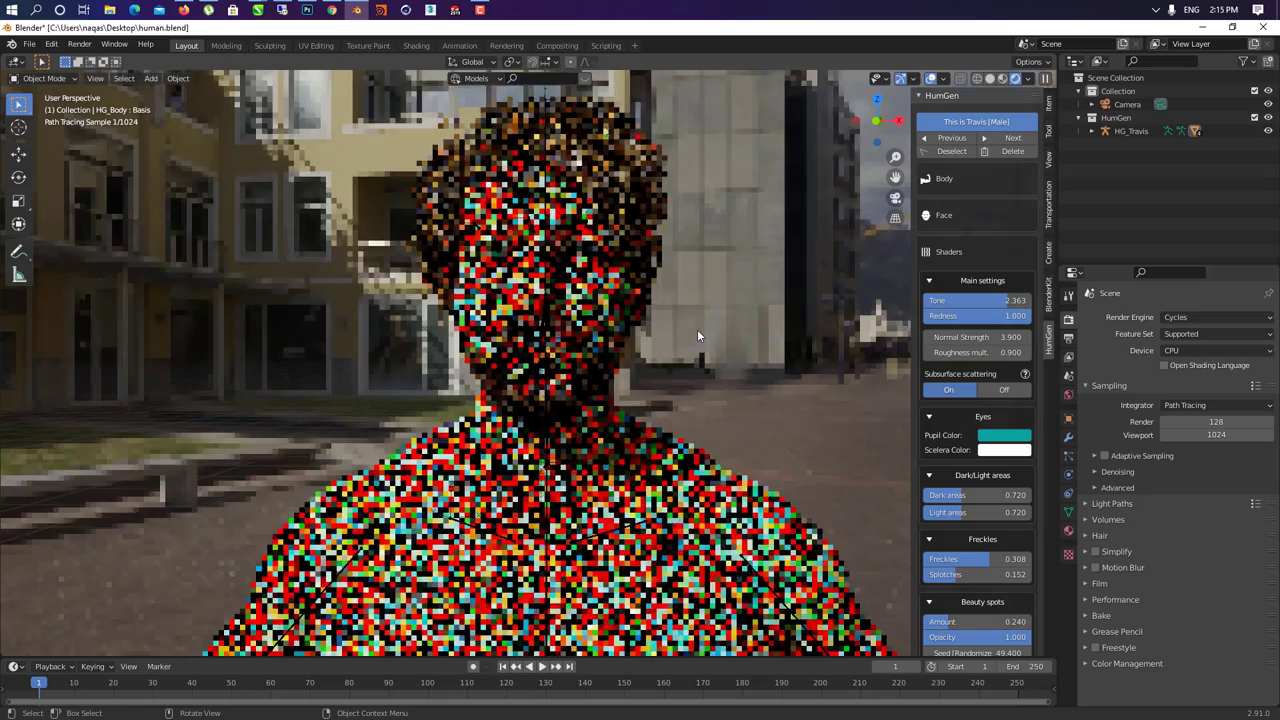
{"action": "middle_click_drag", "start_coordinate": [697, 329], "coordinate": [566, 330]}
{"action": "key", "text": "KP_0"}
{"action": "scroll", "coordinate": [553, 299], "scroll_direction": "up", "scroll_amount": 8}
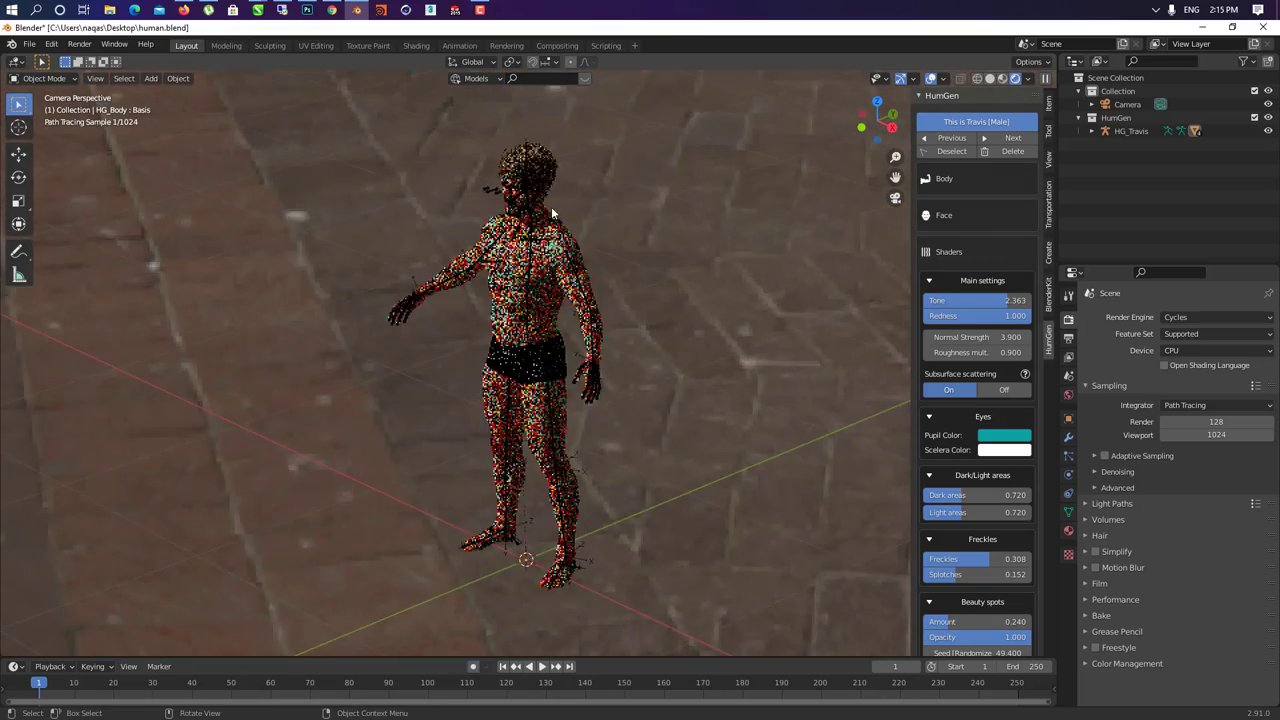
{"action": "scroll", "coordinate": [568, 360], "scroll_direction": "up", "scroll_amount": 4}
{"action": "middle_click_drag", "start_coordinate": [569, 336], "coordinate": [626, 292]}
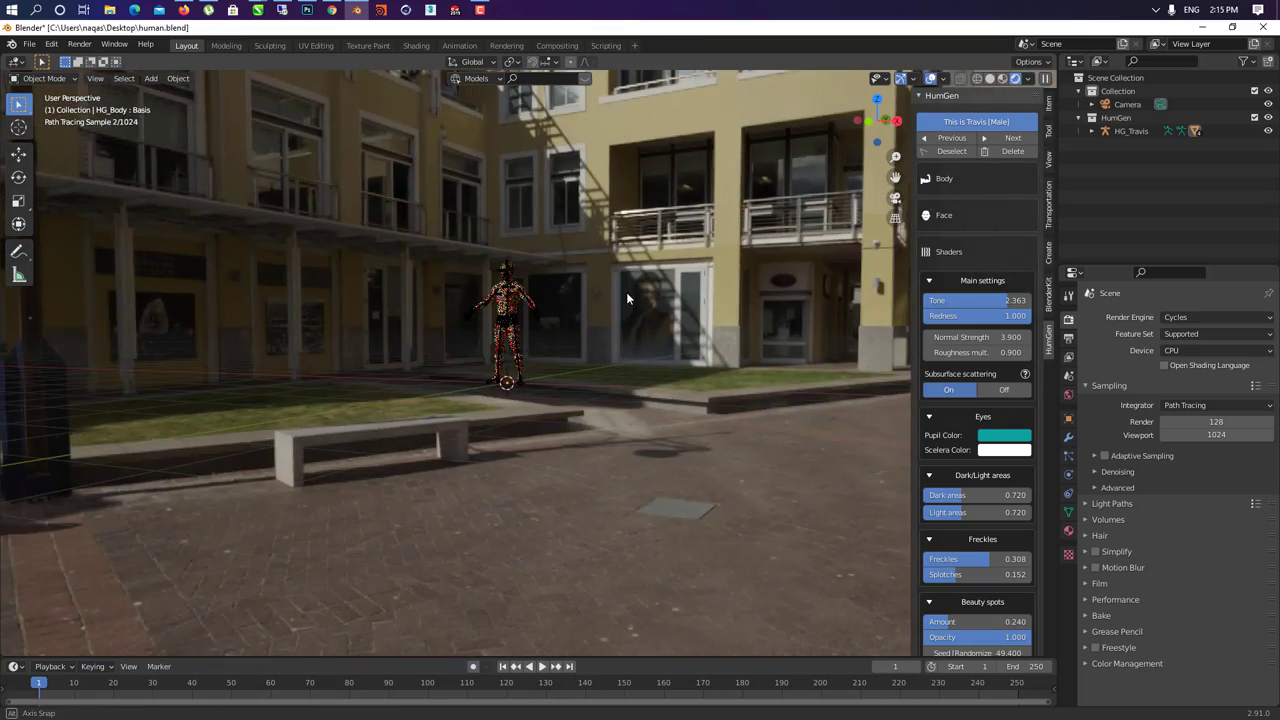
{"action": "scroll", "coordinate": [496, 290], "scroll_direction": "up", "scroll_amount": 10}
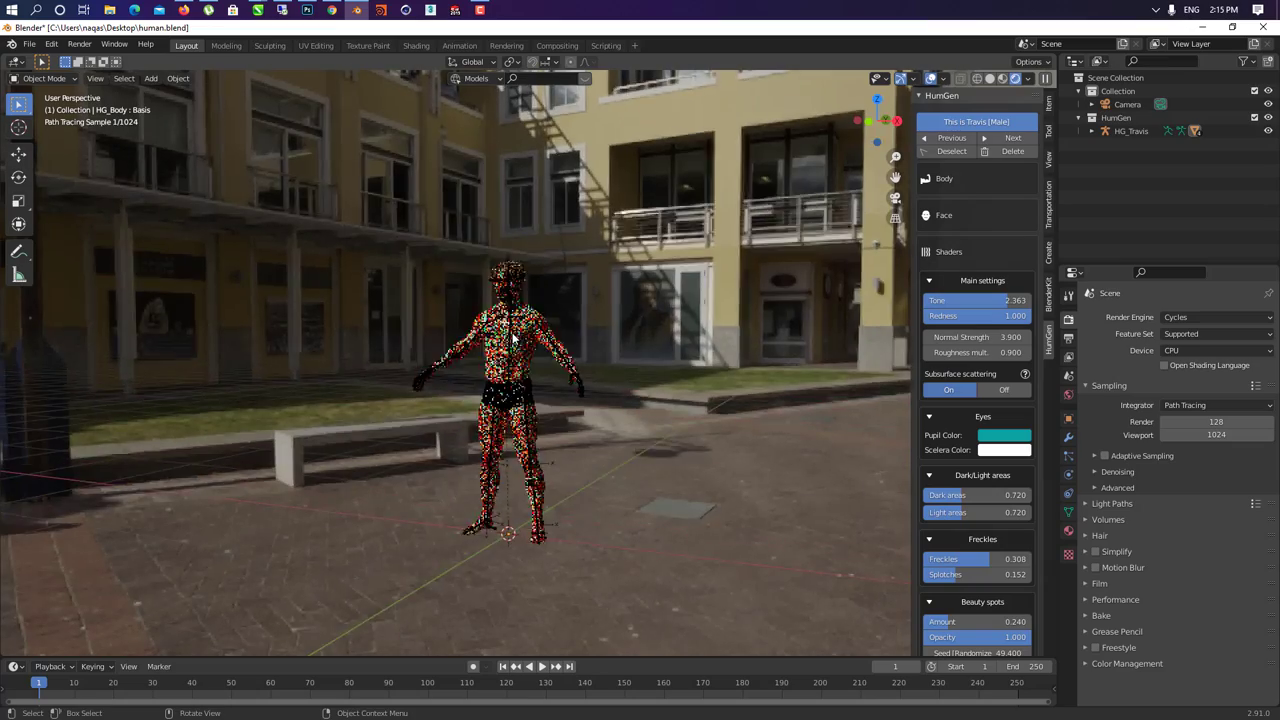
{"action": "scroll", "coordinate": [521, 175], "scroll_direction": "up", "scroll_amount": 6}
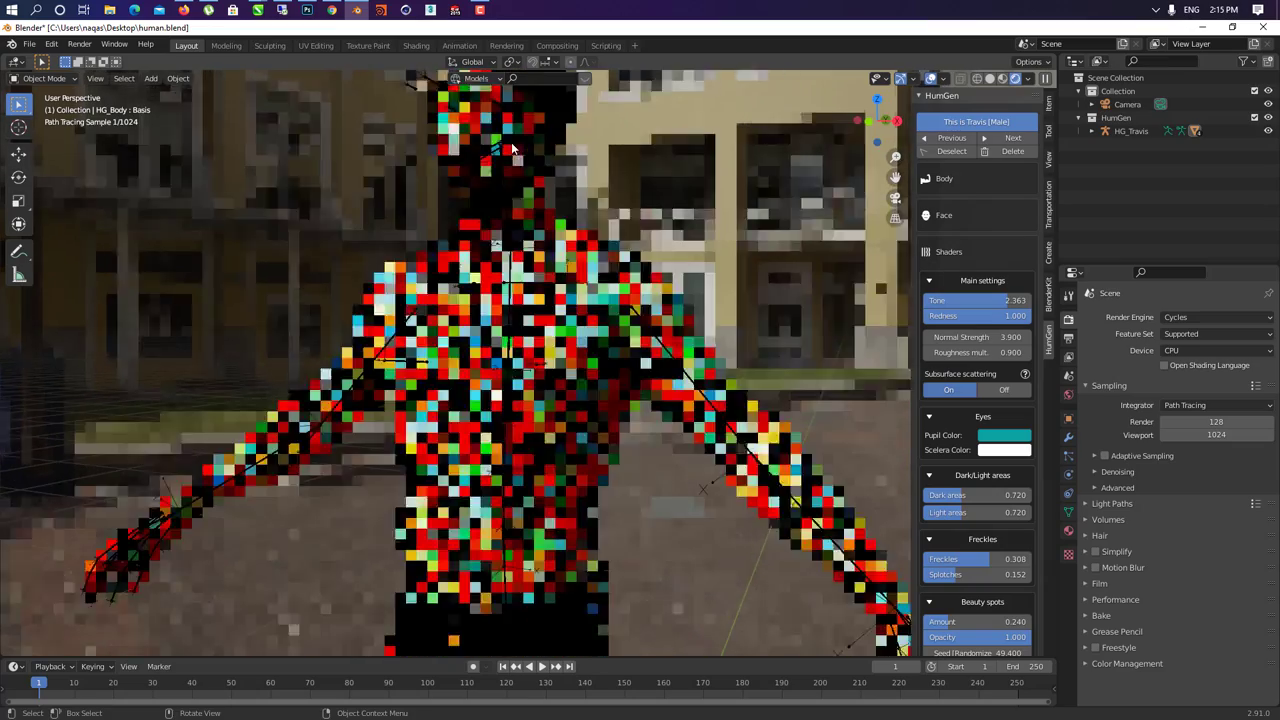
{"action": "scroll", "coordinate": [512, 100], "scroll_direction": "up", "scroll_amount": 8}
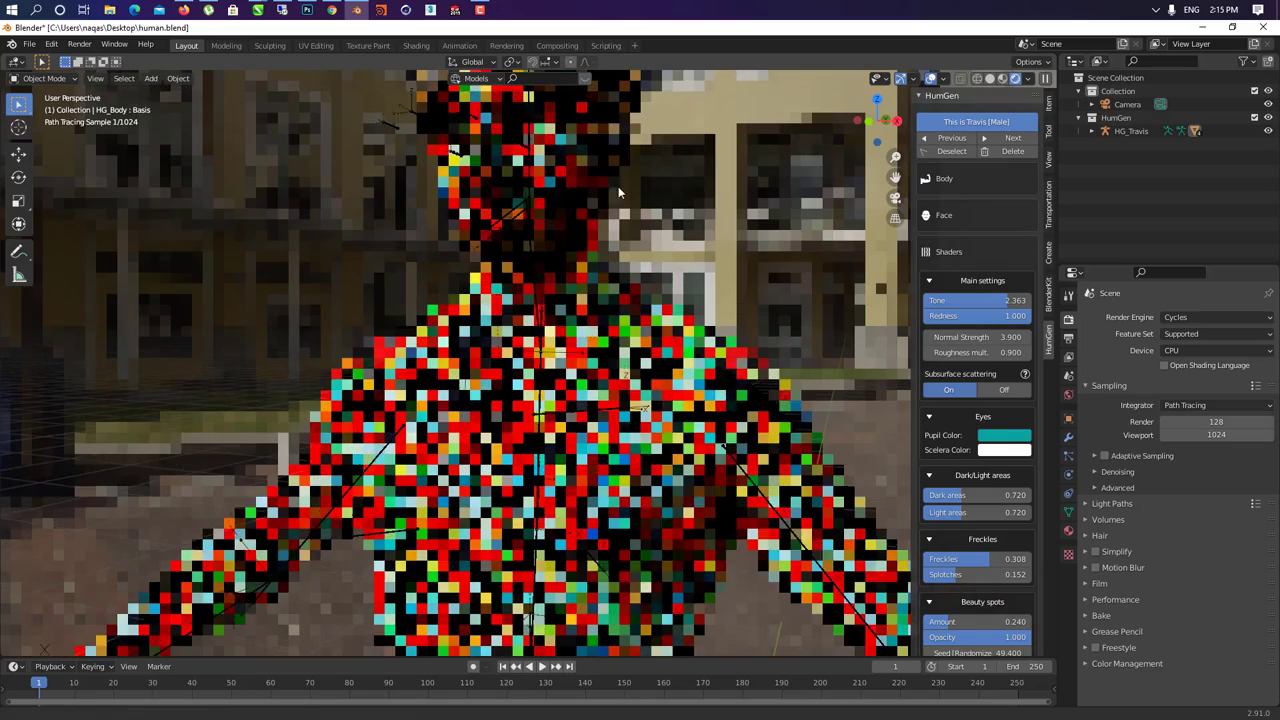
{"action": "middle_click_drag", "start_coordinate": [618, 186], "coordinate": [620, 565], "text": "shift"}
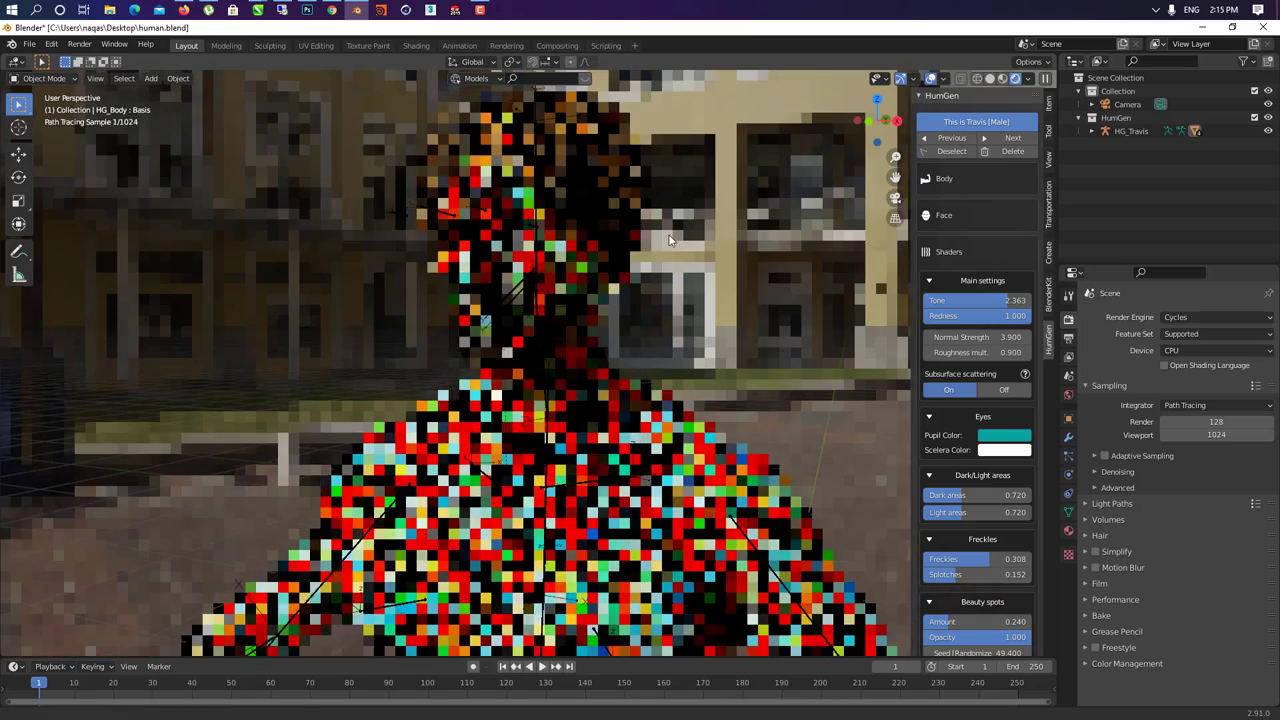
{"action": "middle_click_drag", "start_coordinate": [612, 241], "coordinate": [555, 581], "text": "shift"}
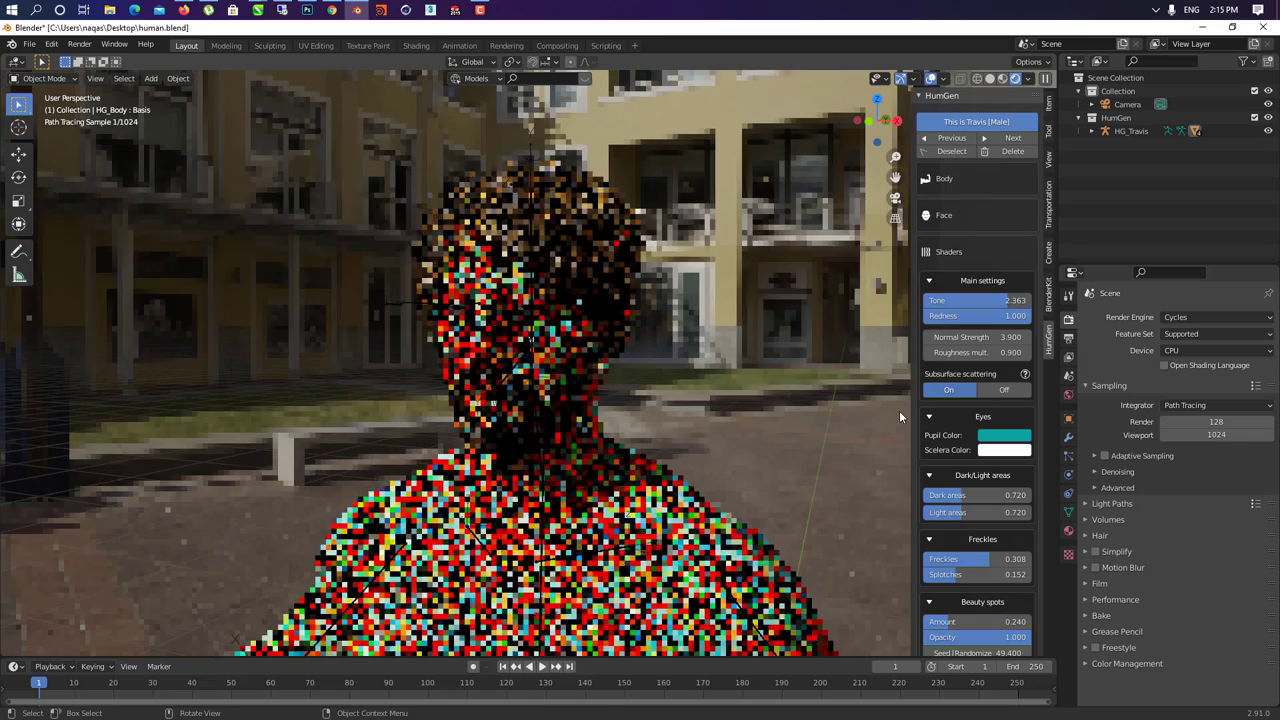
- Expand the Hair render settings to check the strand shape and curve subdivisions
{"action": "left_click", "coordinate": [1098, 535]}
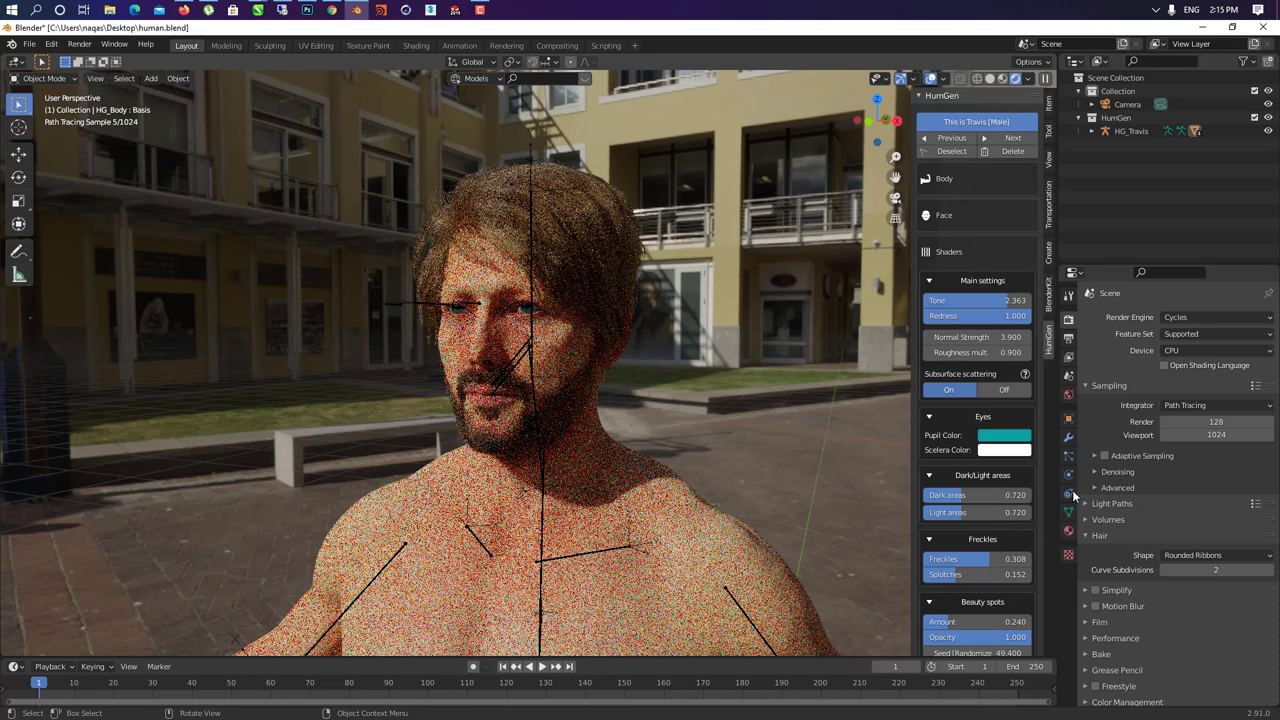
{"action": "scroll", "coordinate": [1174, 463], "scroll_direction": "down", "scroll_amount": 1}
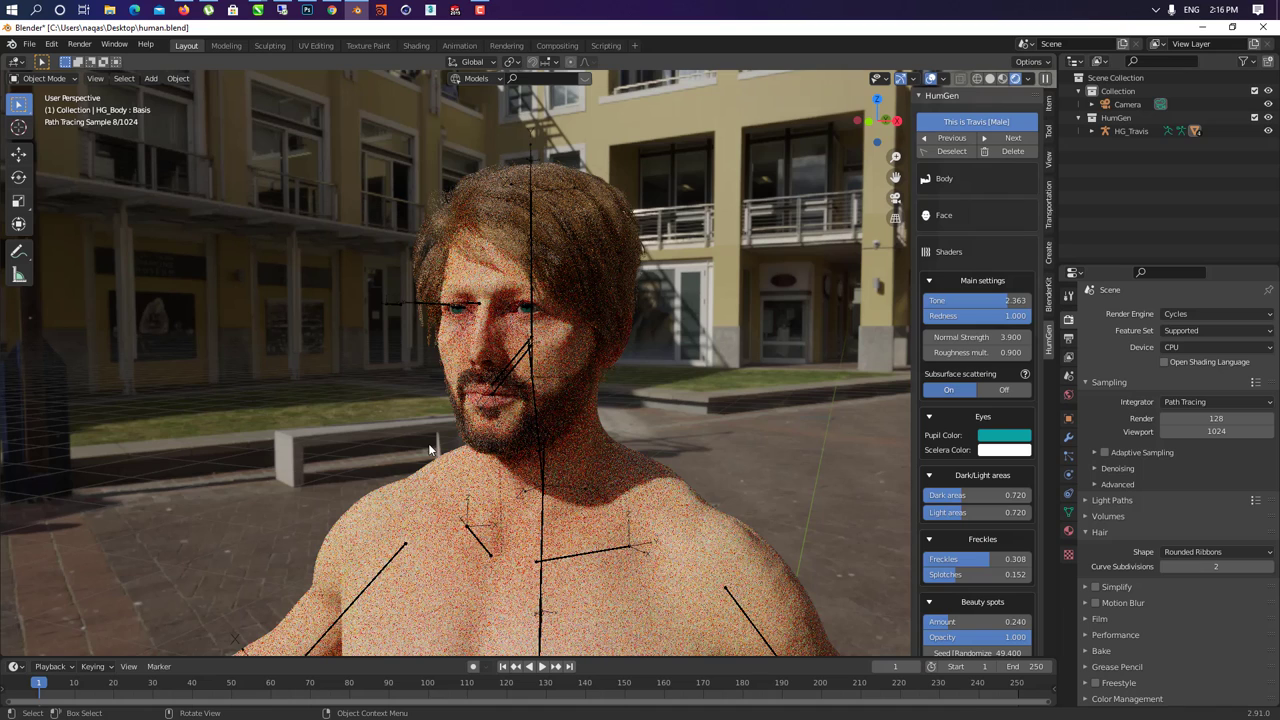
{"action": "left_click", "coordinate": [479, 10]}
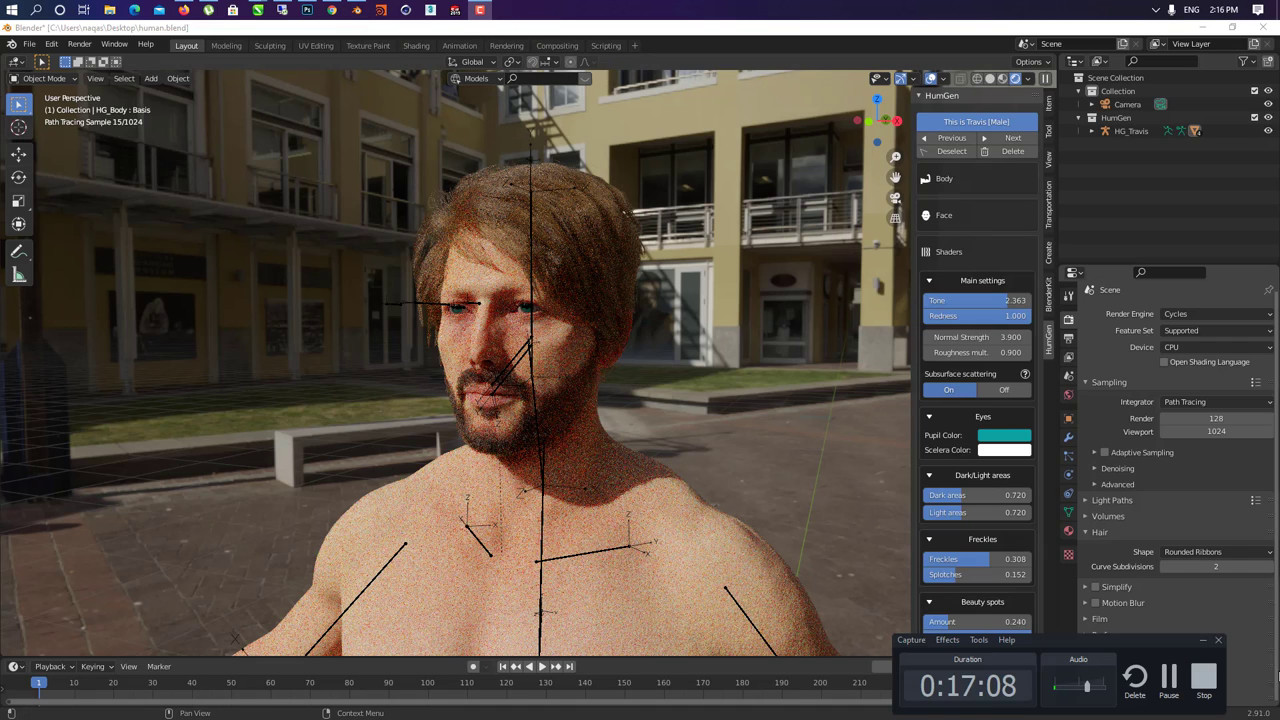